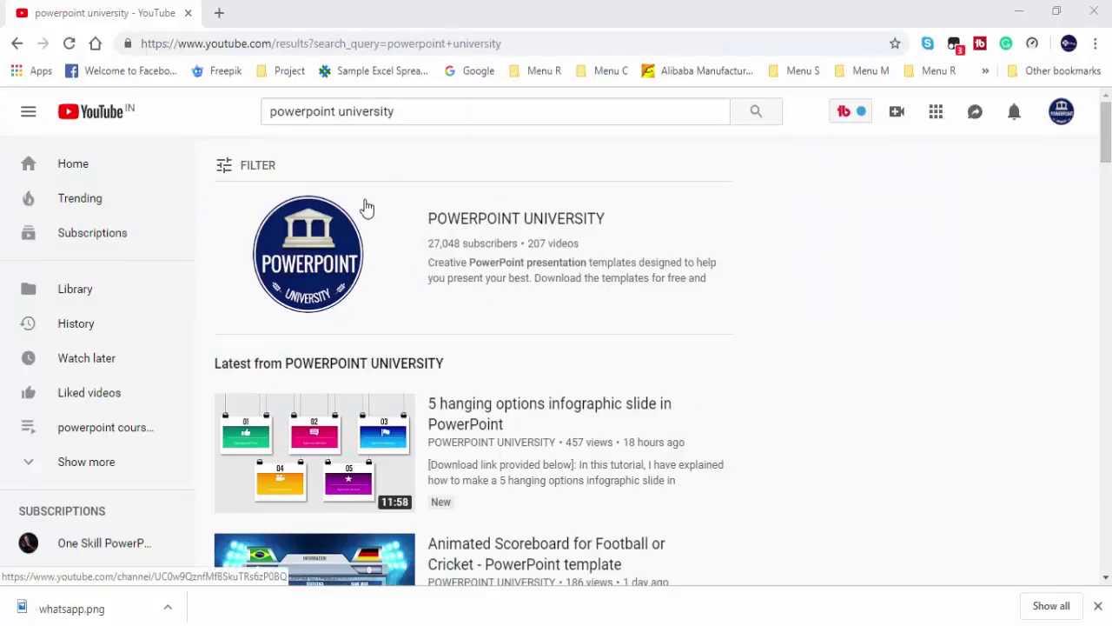
# Open the POWERPOINT UNIVERSITY channel from the search results and browse its uploaded videos.
pyautogui.click(565, 224)
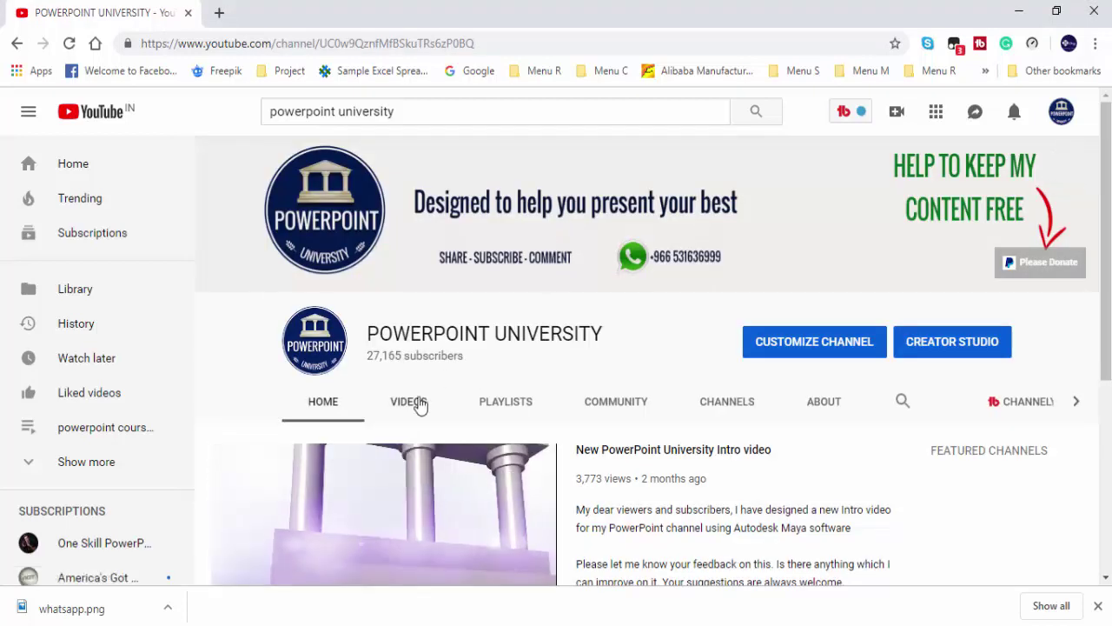
pyautogui.click(411, 404)
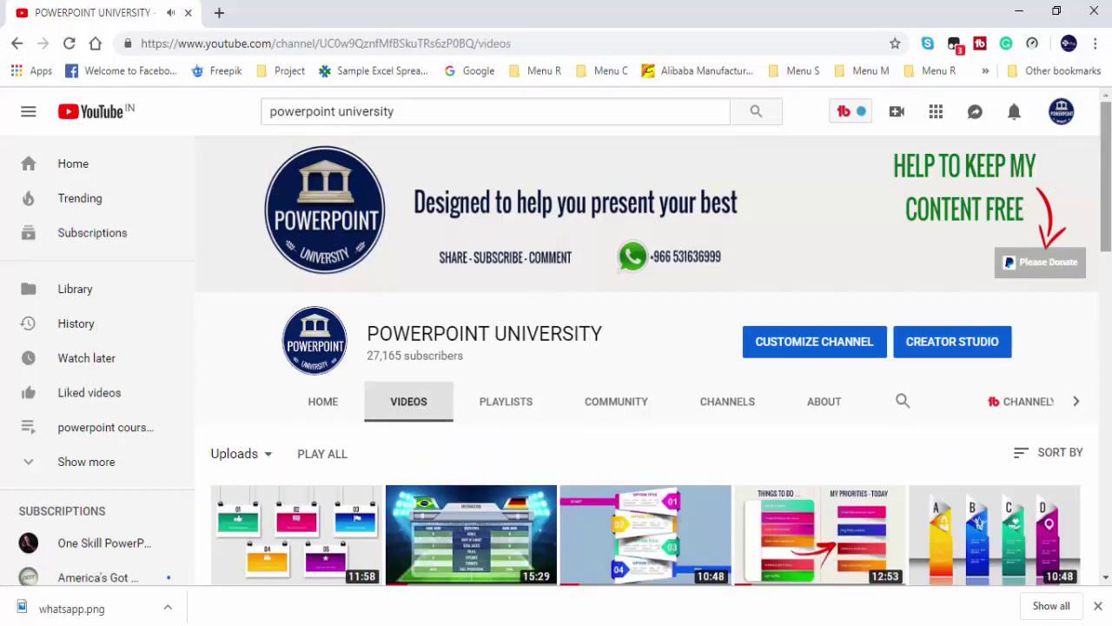
pyautogui.scroll(-12, 1108, 533)
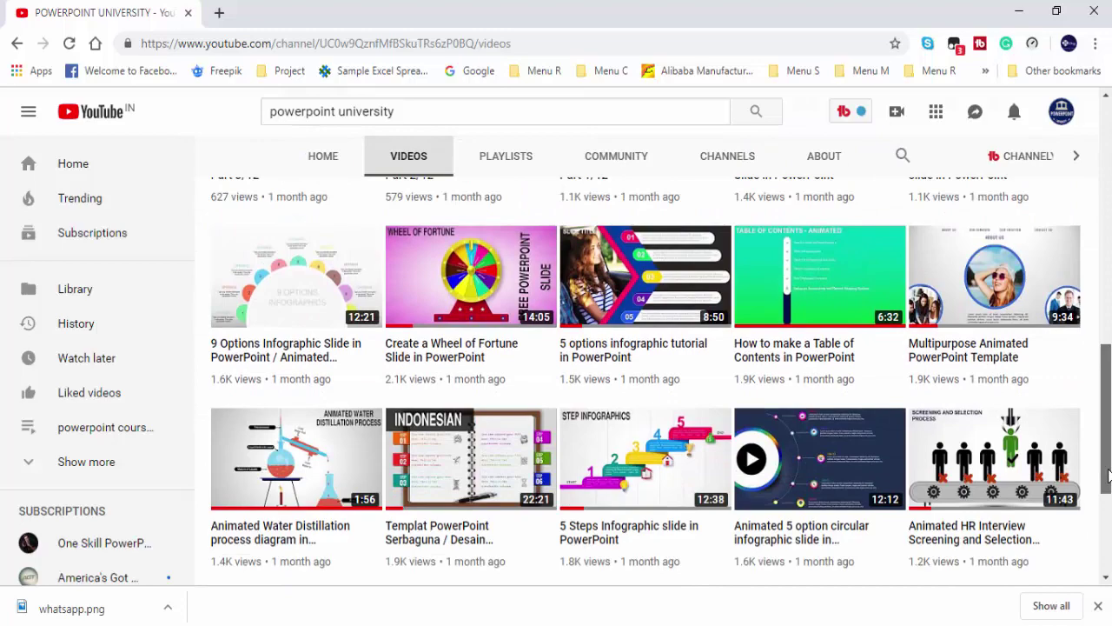
pyautogui.scroll(15, 1107, 534)
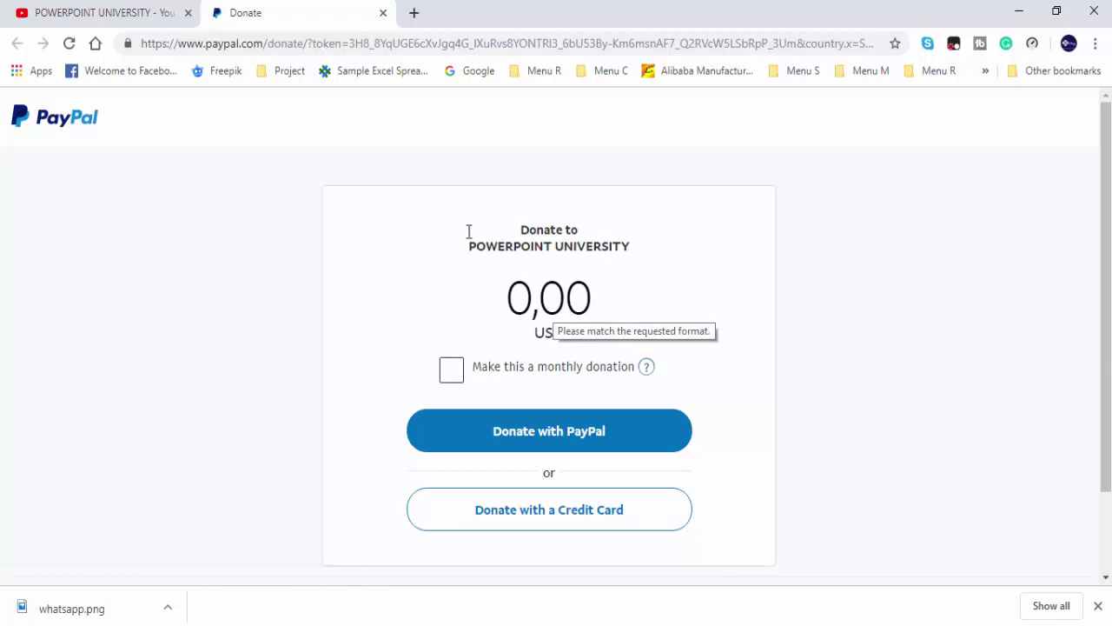
# Switch back to the POWERPOINT UNIVERSITY YouTube channel tab.
pyautogui.click(143, 15)
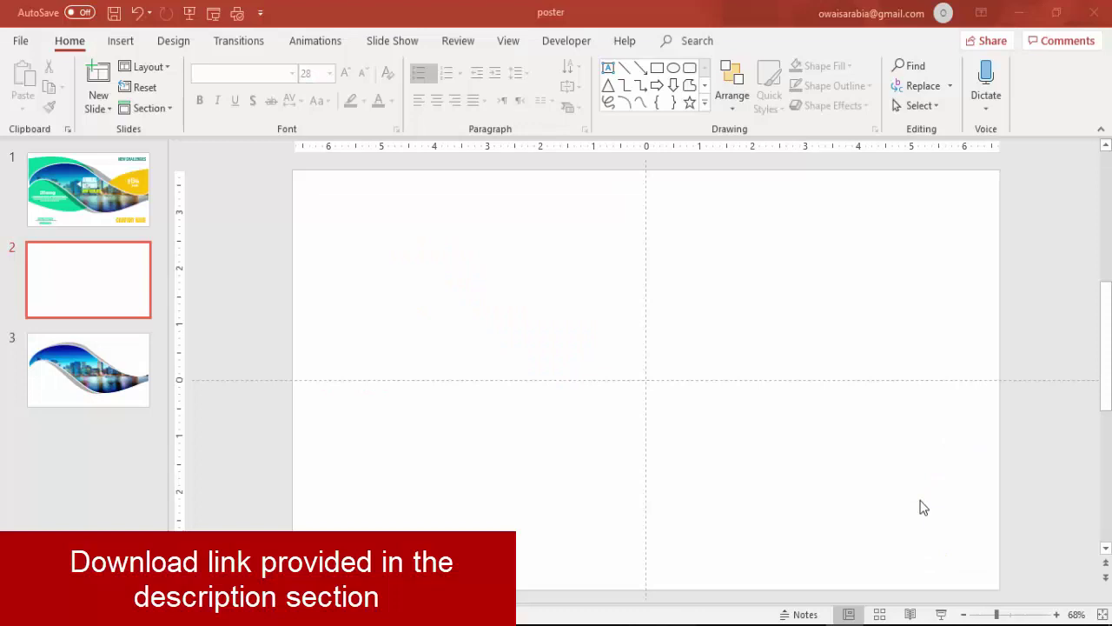
# Draw a plain rectangle spanning the full width of slide 2.
pyautogui.click(132, 39)
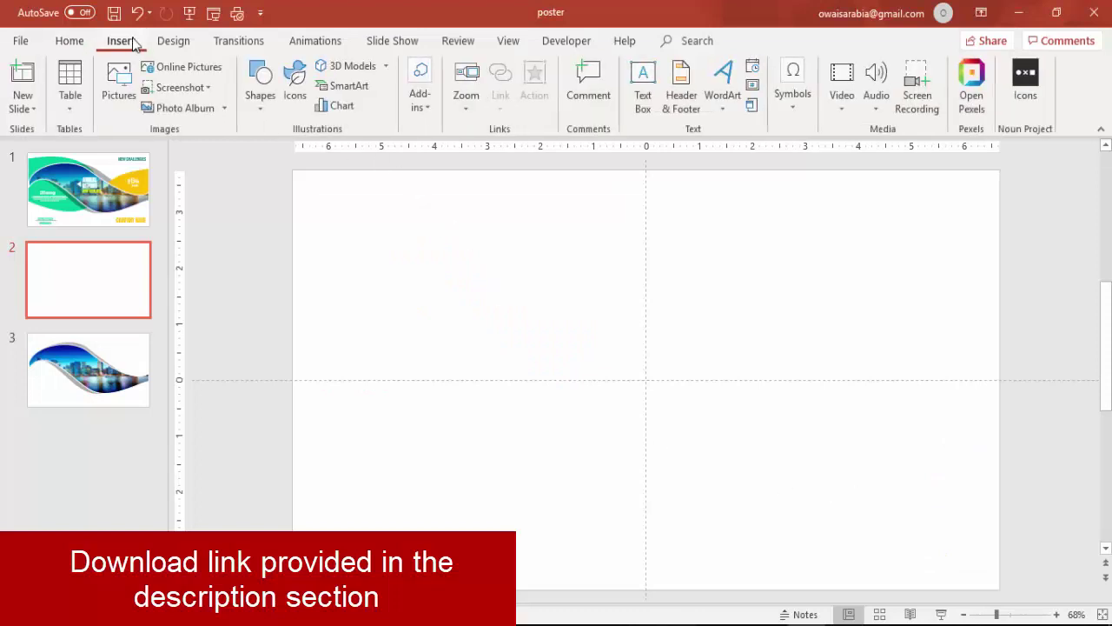
pyautogui.click(261, 96)
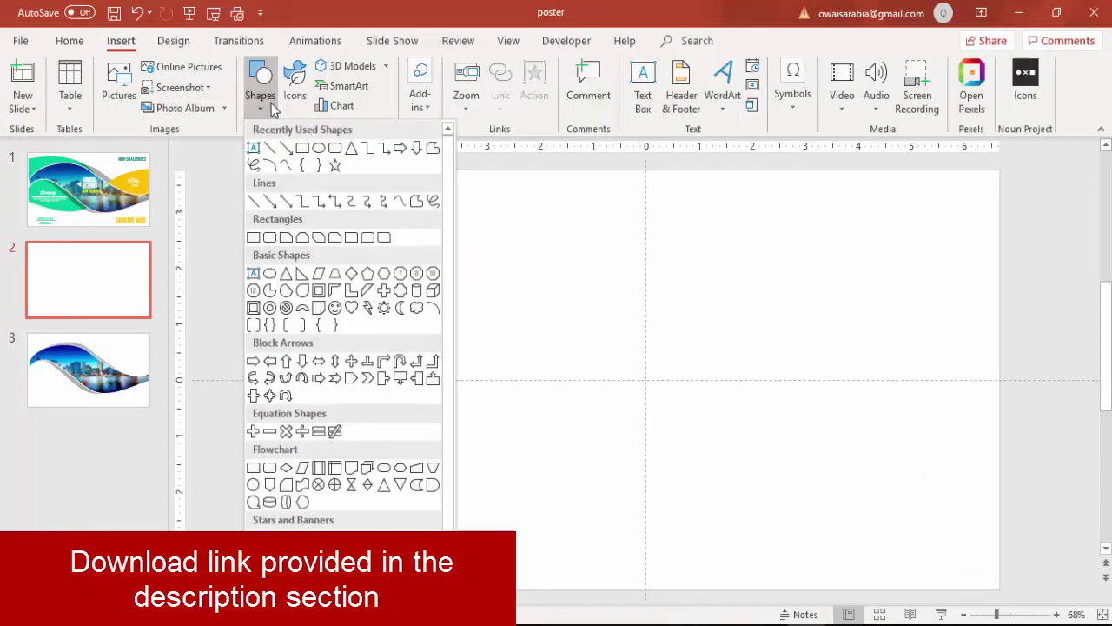
pyautogui.click(254, 238)
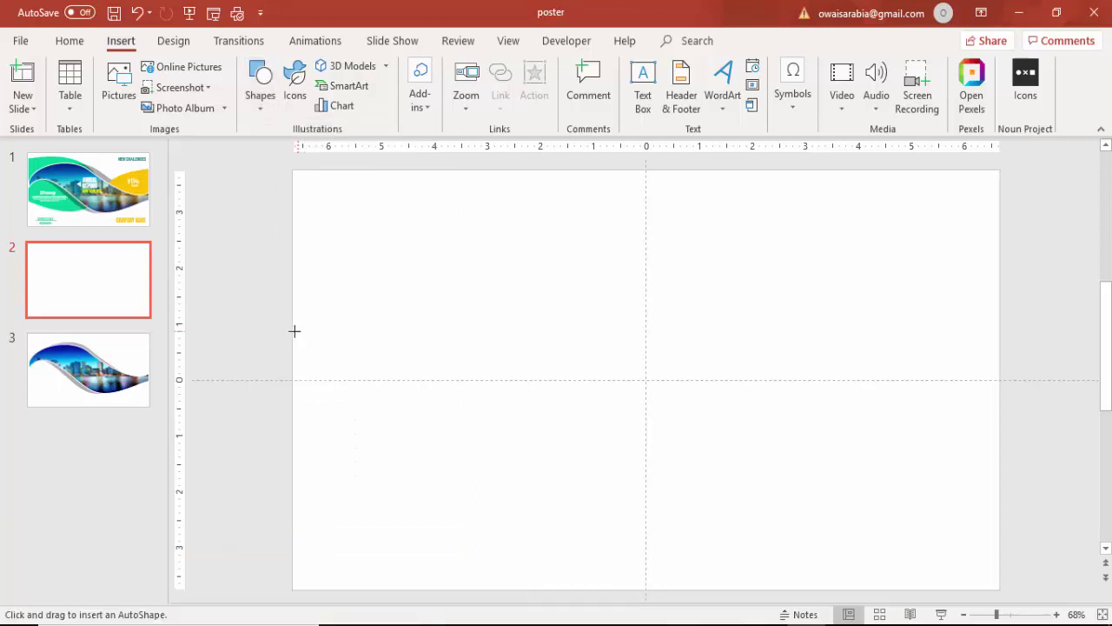
pyautogui.moveTo(292, 331); pyautogui.dragTo(1001, 489)
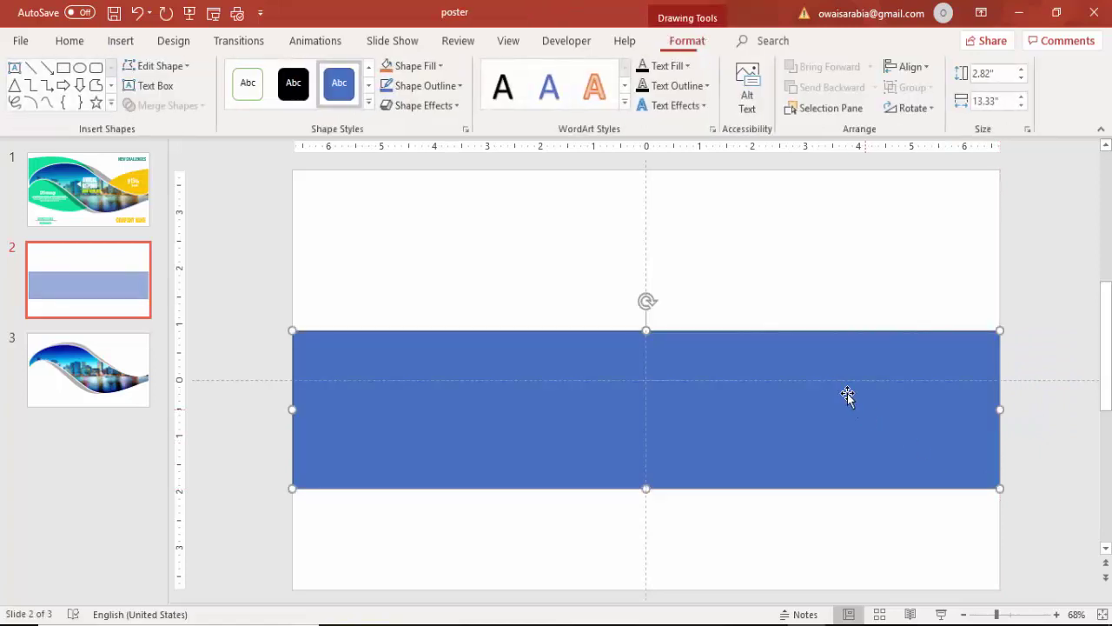
# Centre the rectangle horizontally and vertically on the slide and remove its outline.
pyautogui.click(908, 67)
pyautogui.click(930, 110)
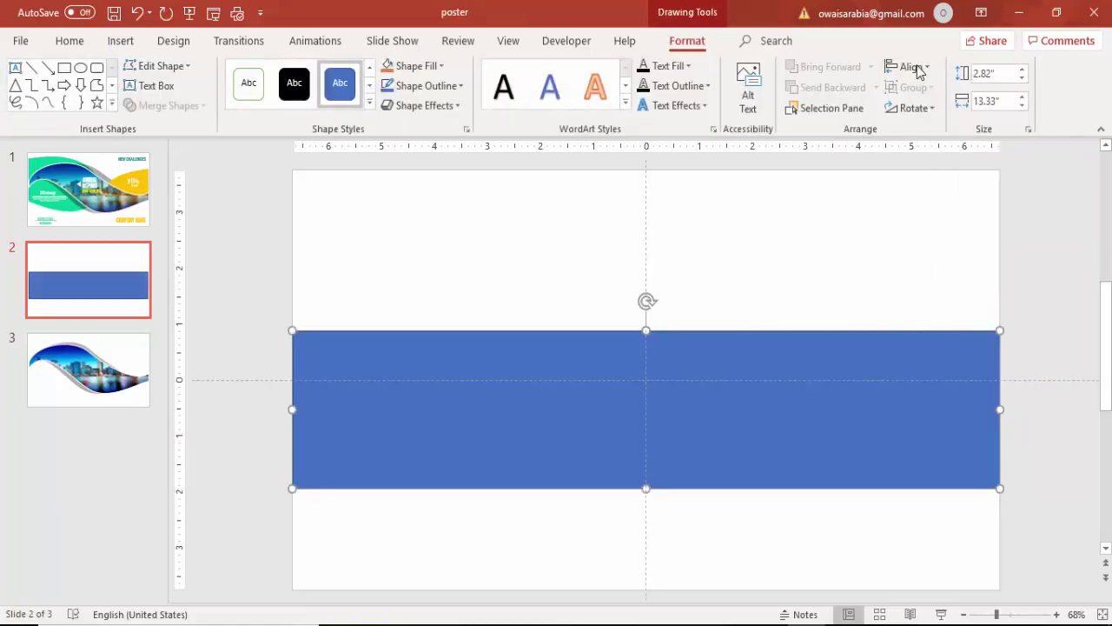
pyautogui.click(910, 67)
pyautogui.click(942, 173)
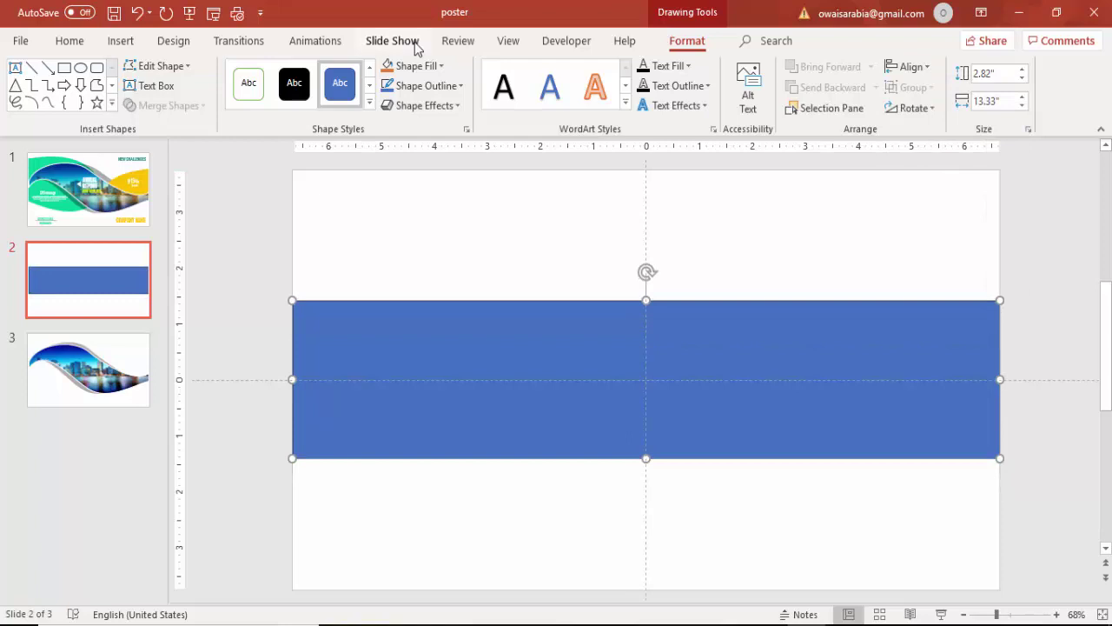
pyautogui.click(452, 85)
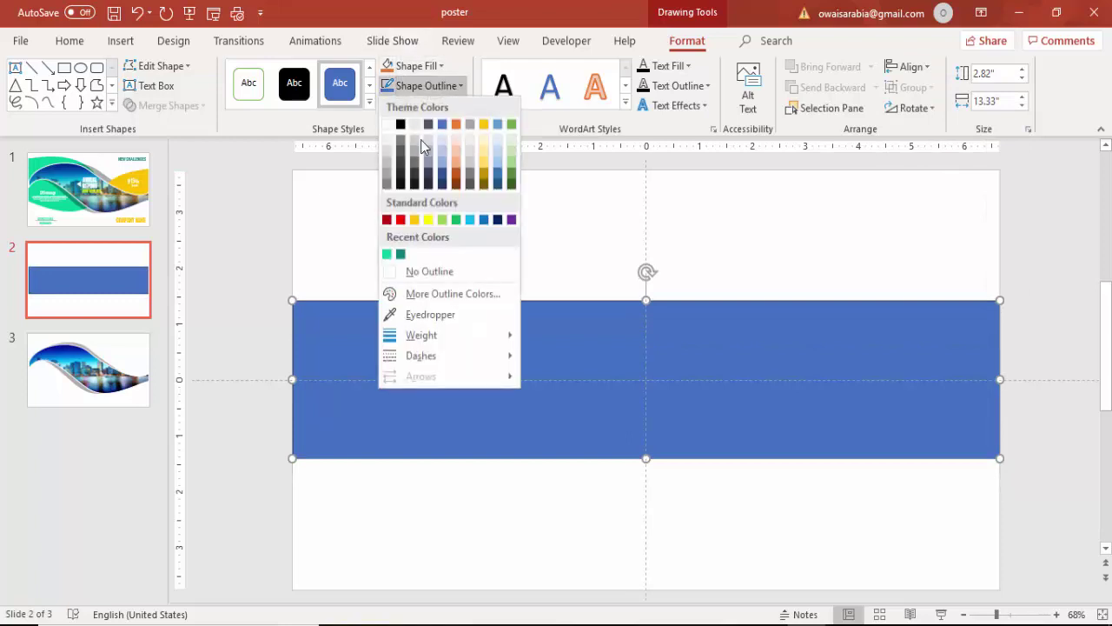
pyautogui.click(428, 272)
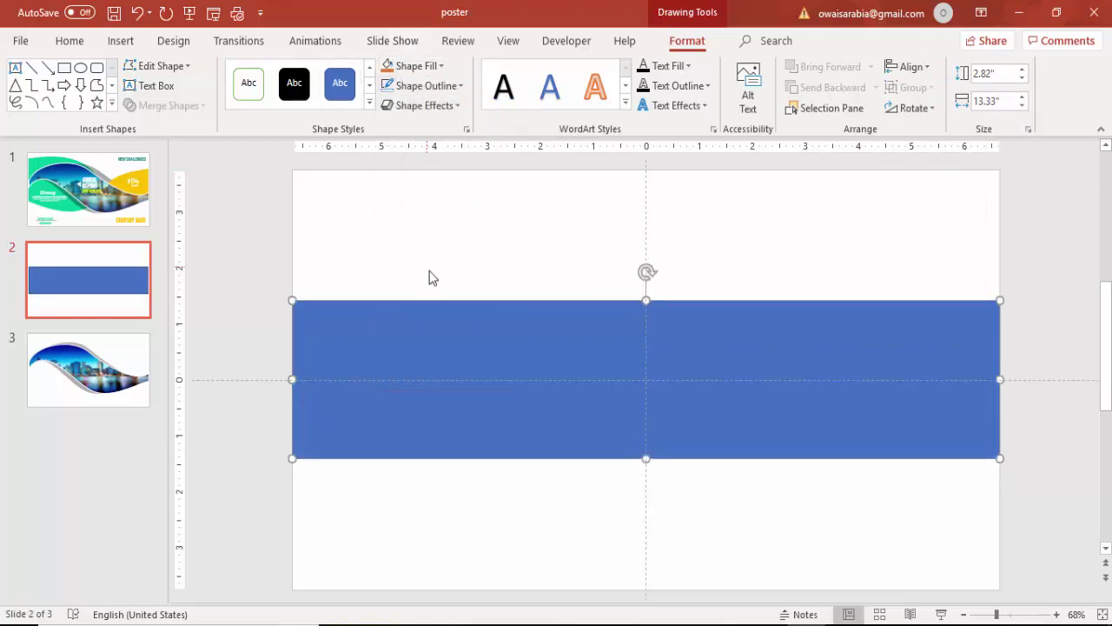
# Slant the rectangle by lowering its top-right corner, raising its bottom-left, and curving the top edge.
pyautogui.rightClick(552, 338)
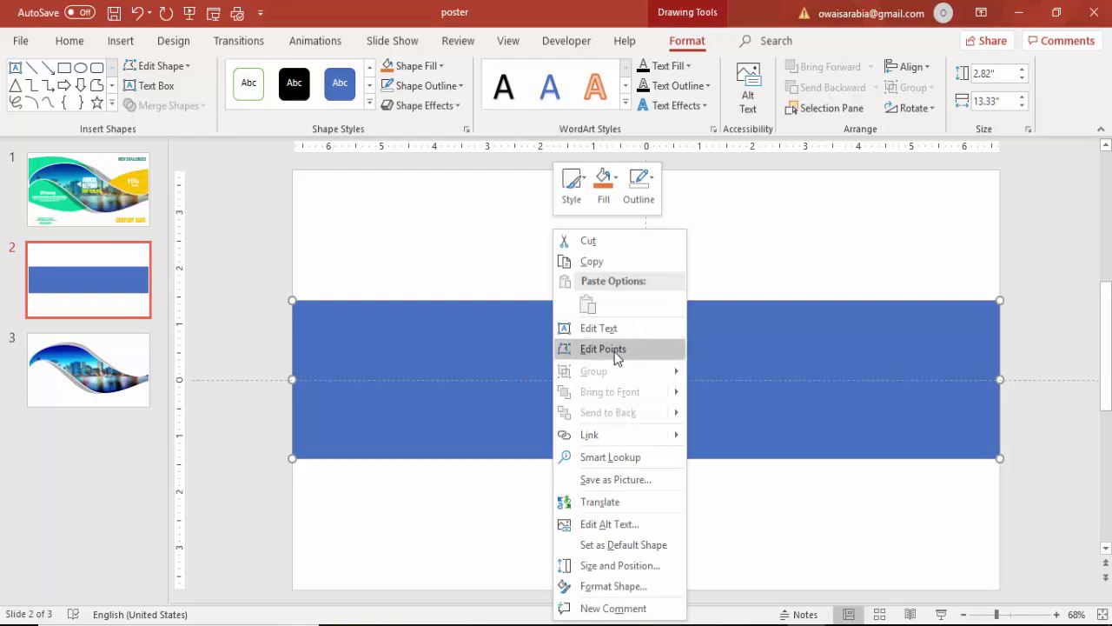
pyautogui.click(603, 348)
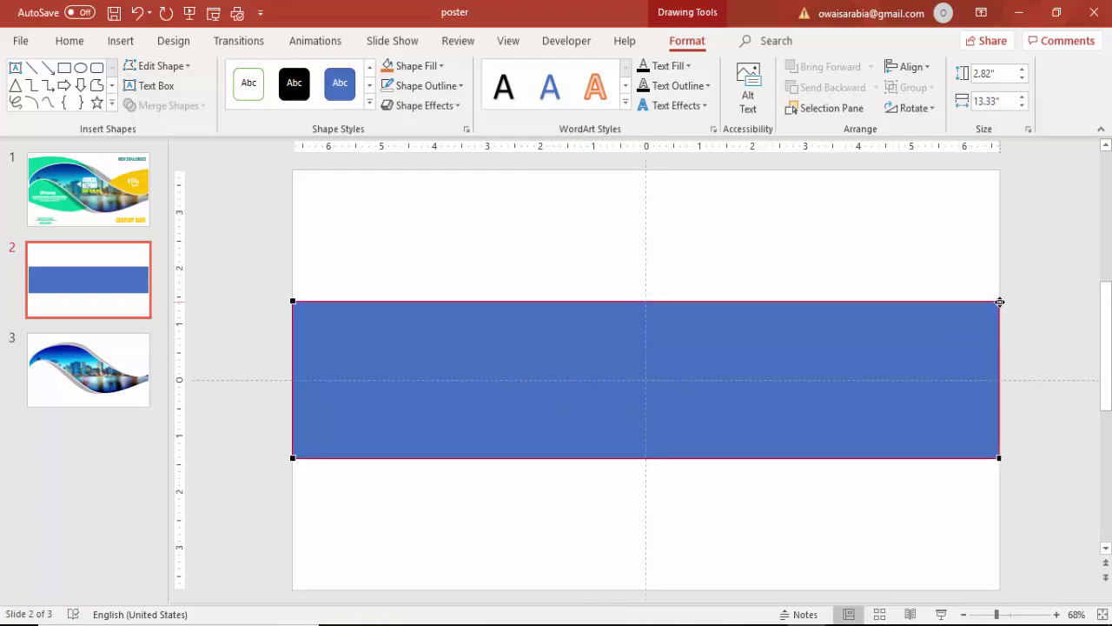
pyautogui.moveTo(1000, 302); pyautogui.dragTo(999, 416)
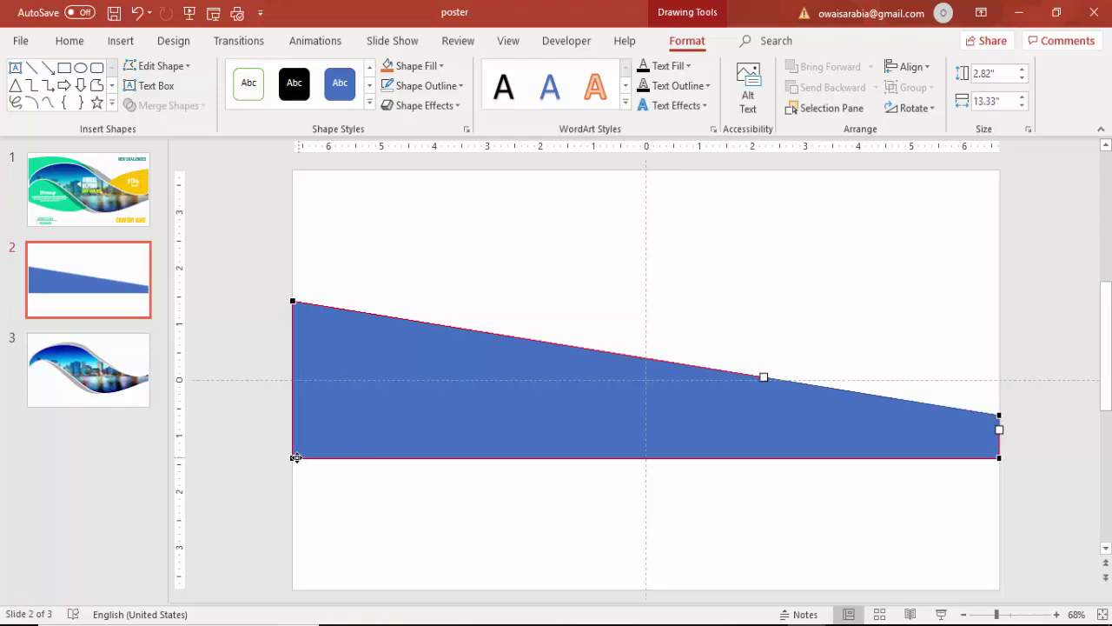
pyautogui.moveTo(296, 456); pyautogui.dragTo(293, 342)
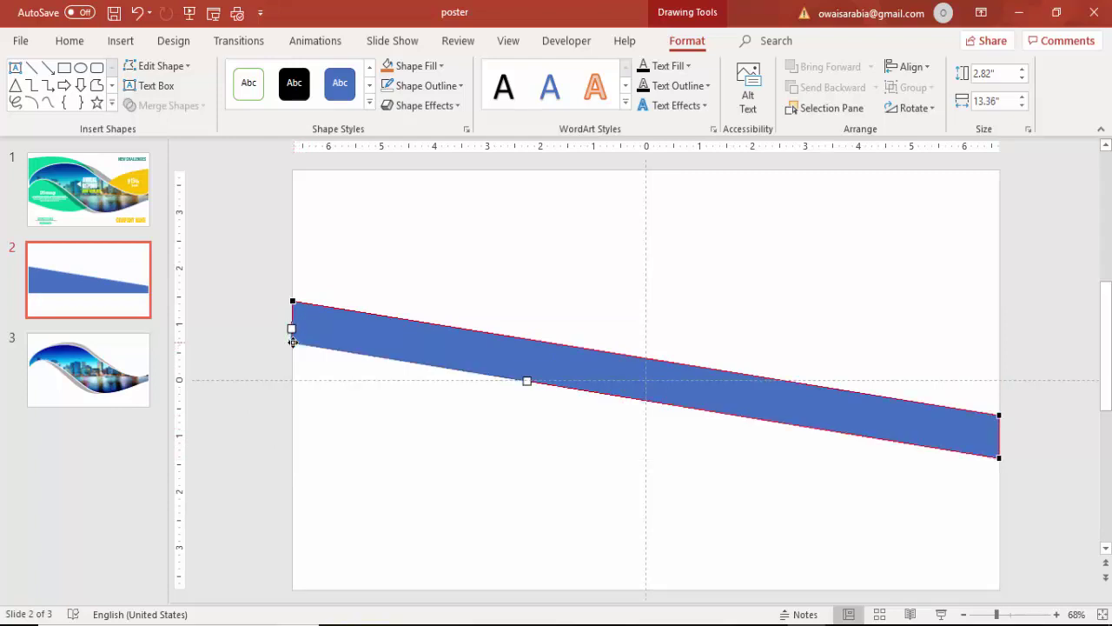
pyautogui.click(998, 416)
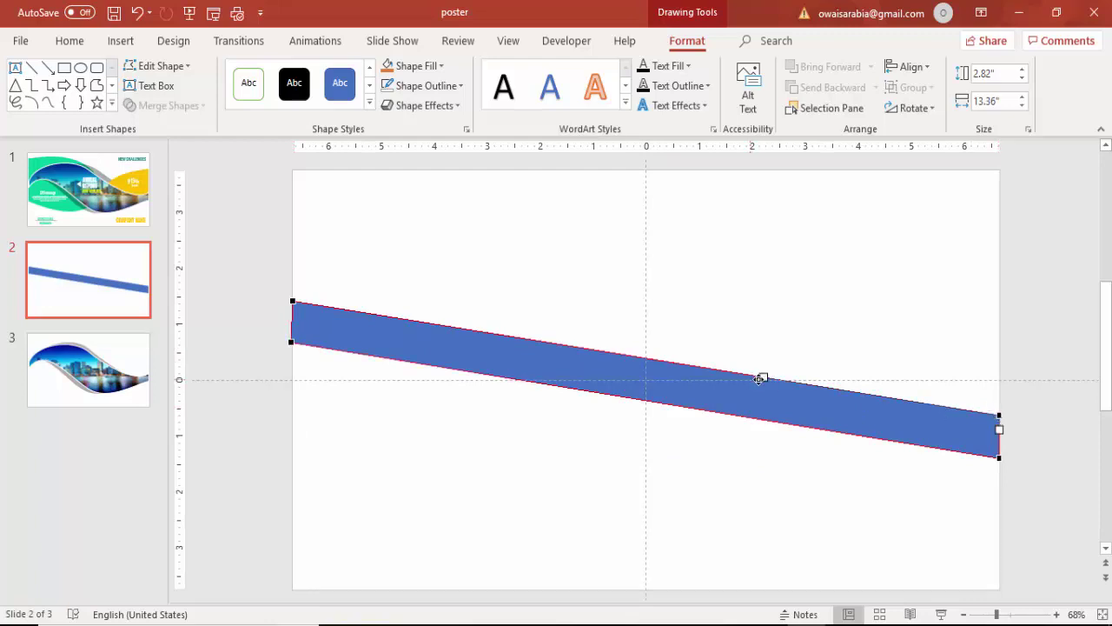
pyautogui.moveTo(766, 373); pyautogui.dragTo(753, 237)
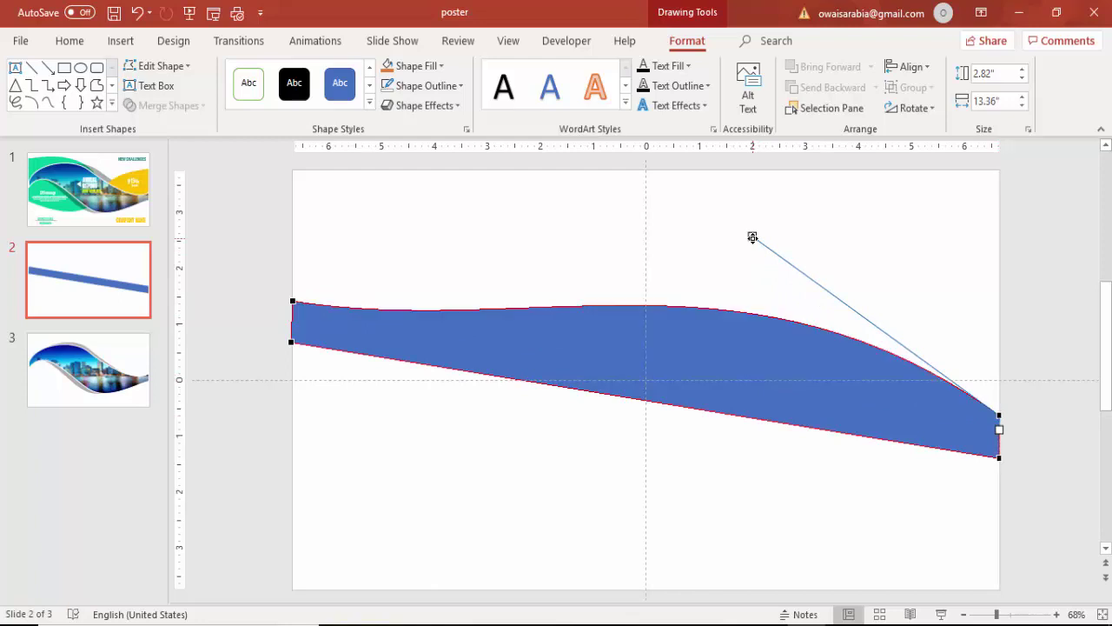
# Add a smooth point midway on the top edge and lift its handle into a hump.
pyautogui.rightClick(647, 304)
pyautogui.click(660, 314)
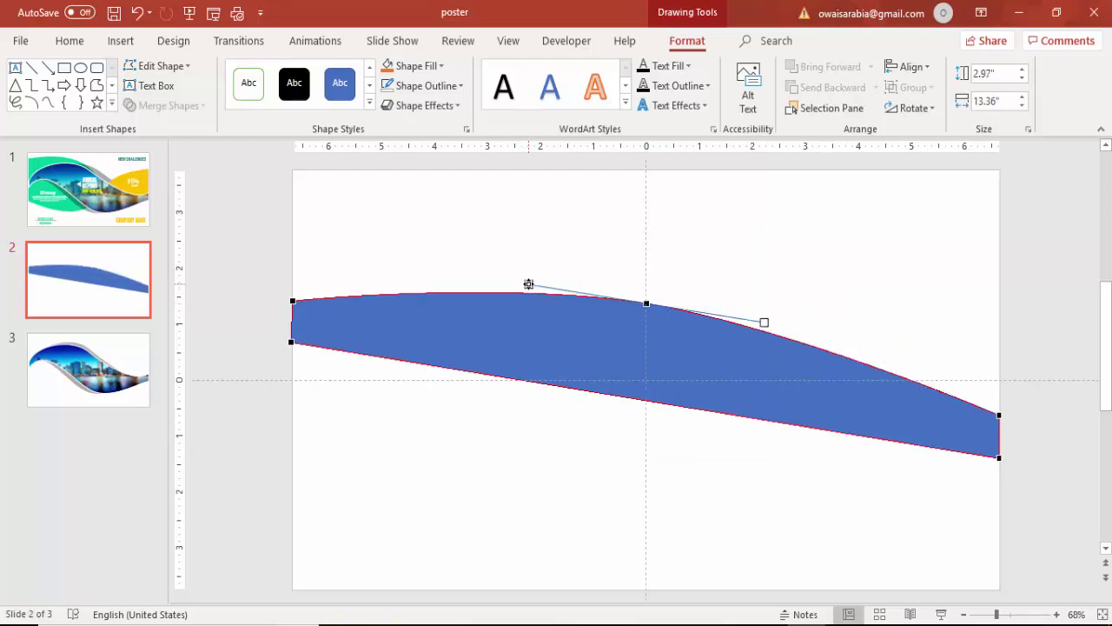
pyautogui.moveTo(528, 284); pyautogui.dragTo(523, 182)
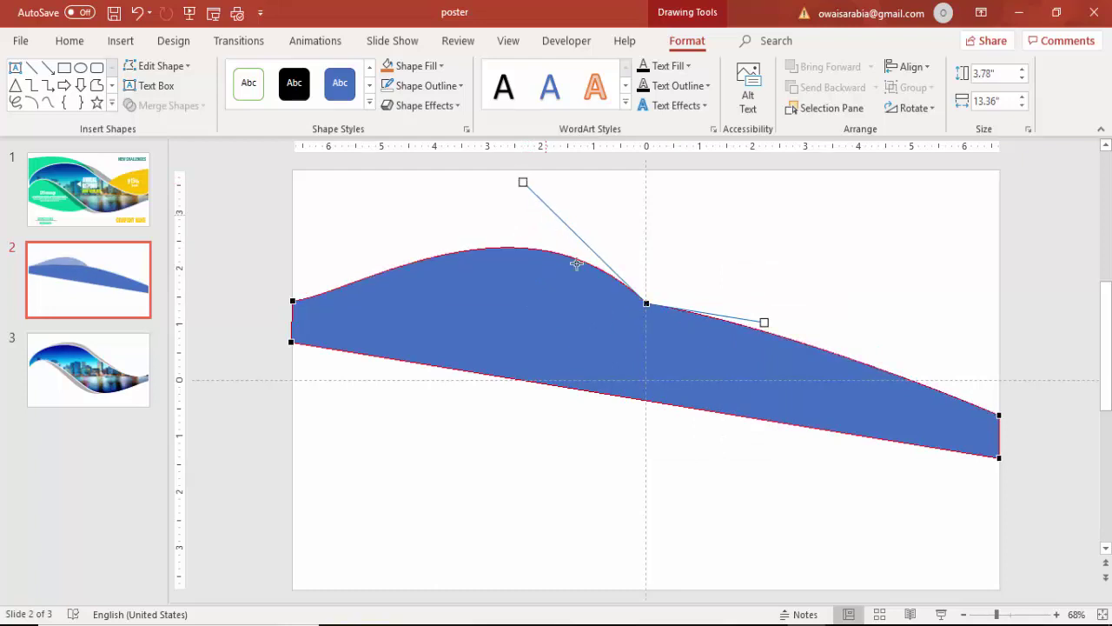
pyautogui.hotkey('ctrl', 'z')
pyautogui.rightClick(646, 302)
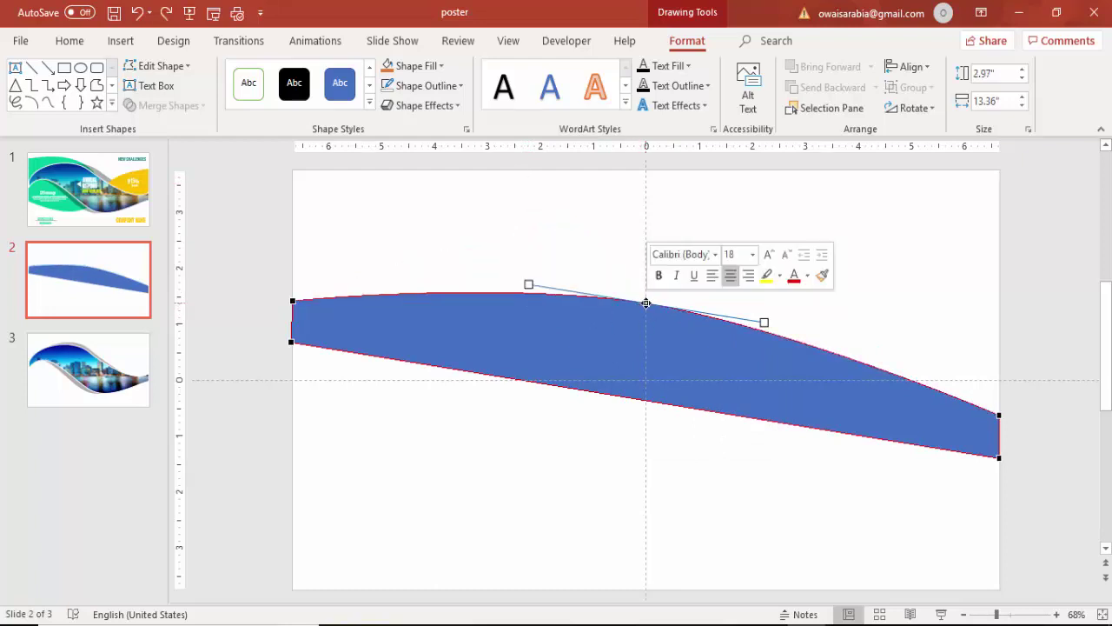
pyautogui.click(704, 399)
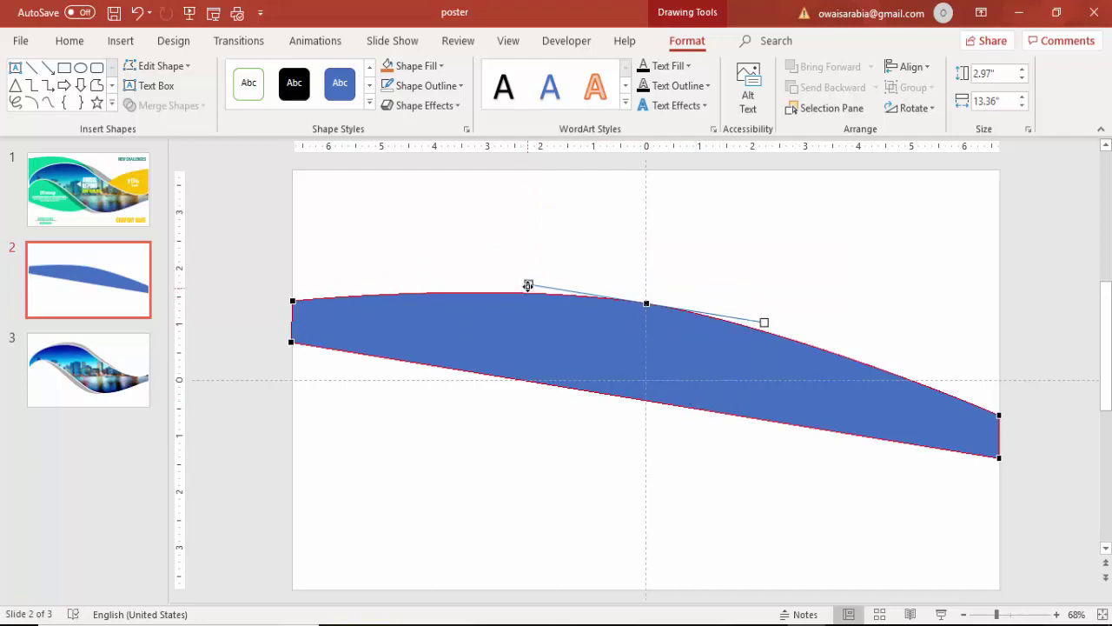
pyautogui.moveTo(528, 285); pyautogui.dragTo(536, 223)
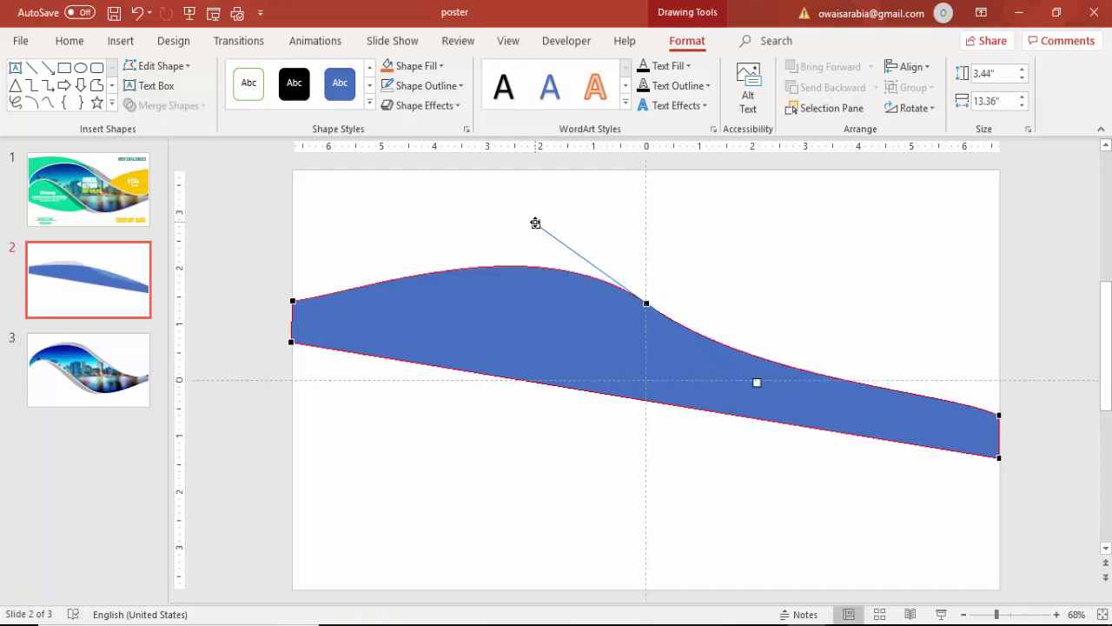
# Add a smooth point on the lower edge and pull it down into a deeper curve.
pyautogui.rightClick(647, 401)
pyautogui.click(667, 414)
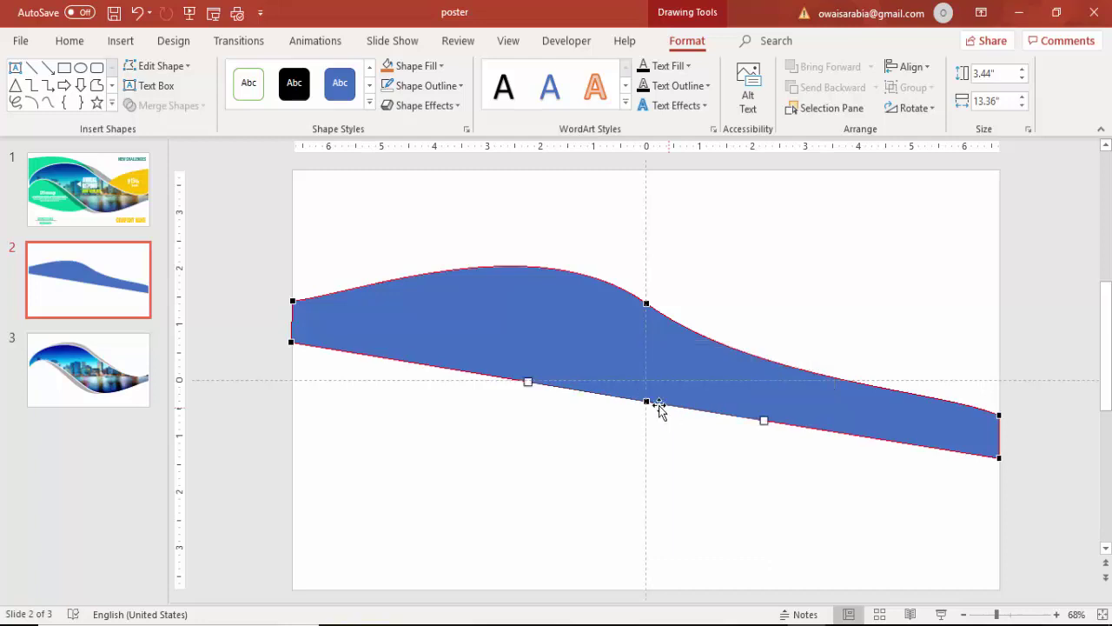
pyautogui.rightClick(646, 400)
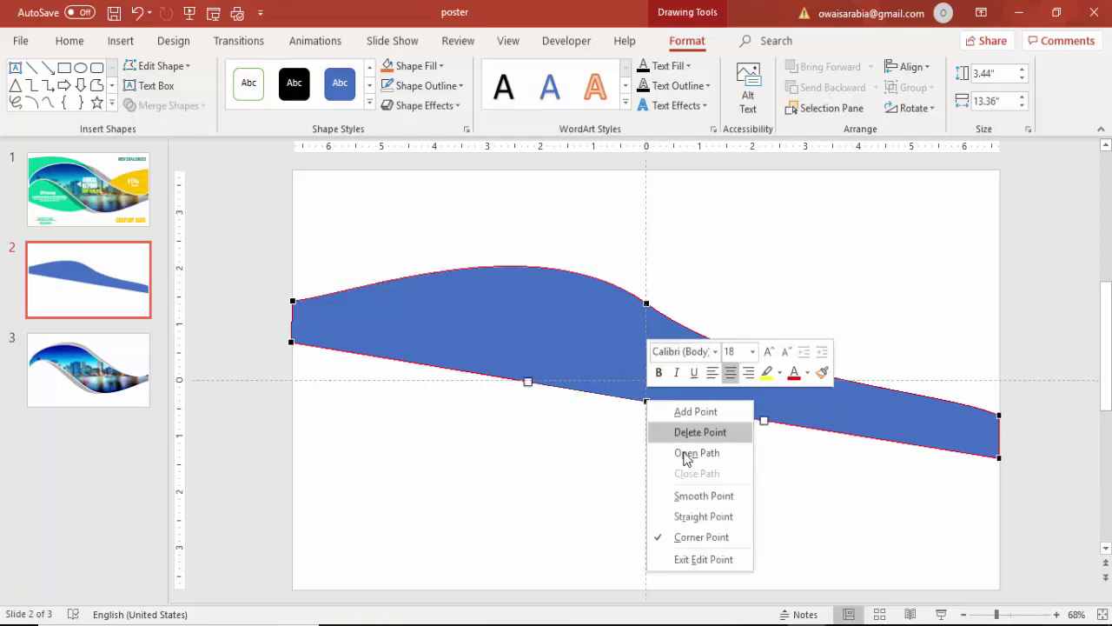
pyautogui.click(691, 493)
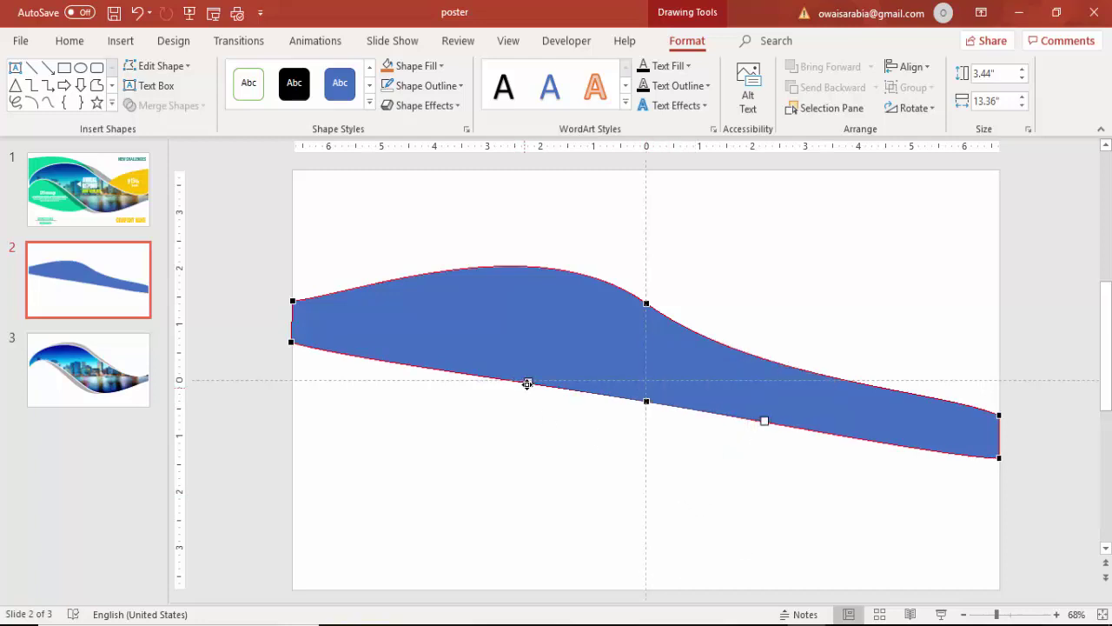
pyautogui.moveTo(530, 377); pyautogui.dragTo(511, 269)
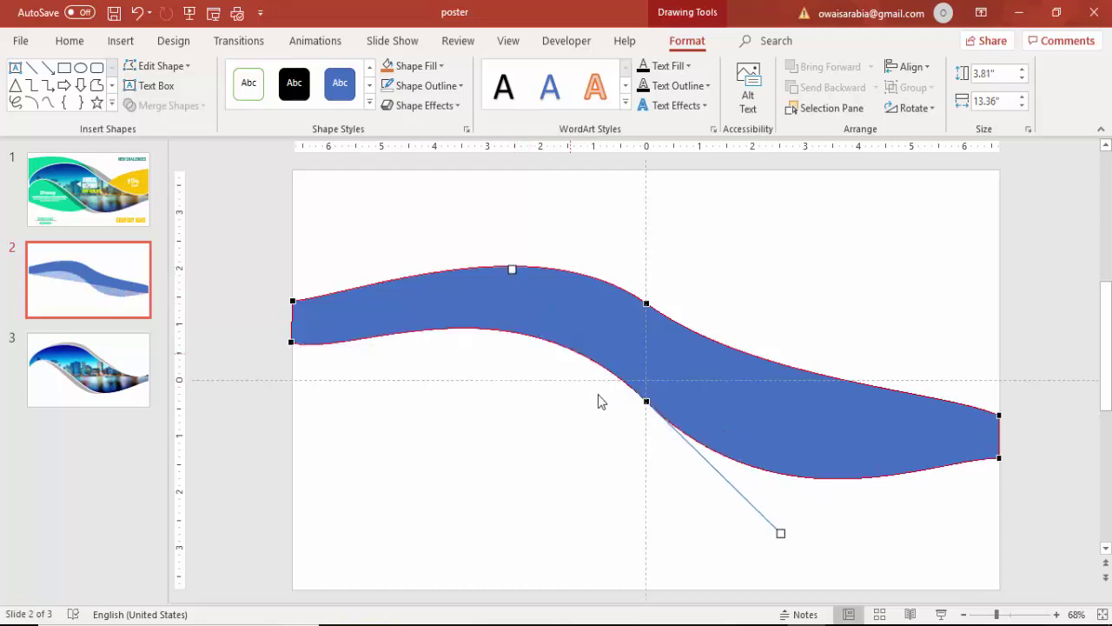
pyautogui.moveTo(646, 402); pyautogui.dragTo(647, 471)
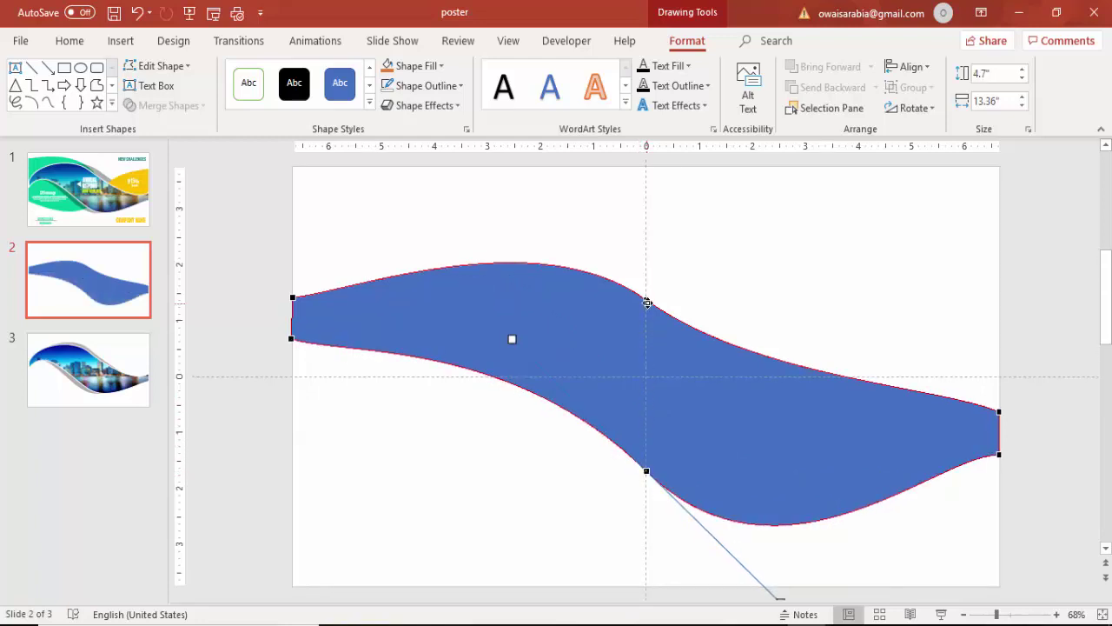
pyautogui.moveTo(647, 302); pyautogui.dragTo(650, 276)
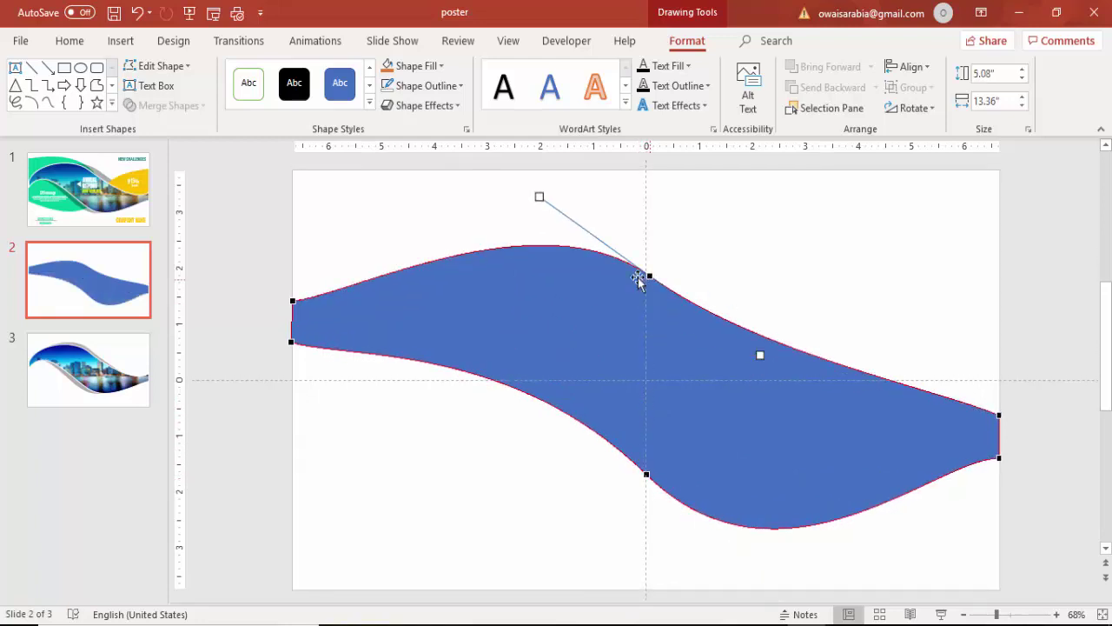
# Bend the top-left segment and dip the upper-right curve into an S-wave, then reselect the wave.
pyautogui.click(294, 300)
pyautogui.moveTo(351, 294); pyautogui.dragTo(354, 339)
pyautogui.click(293, 341)
pyautogui.click(999, 415)
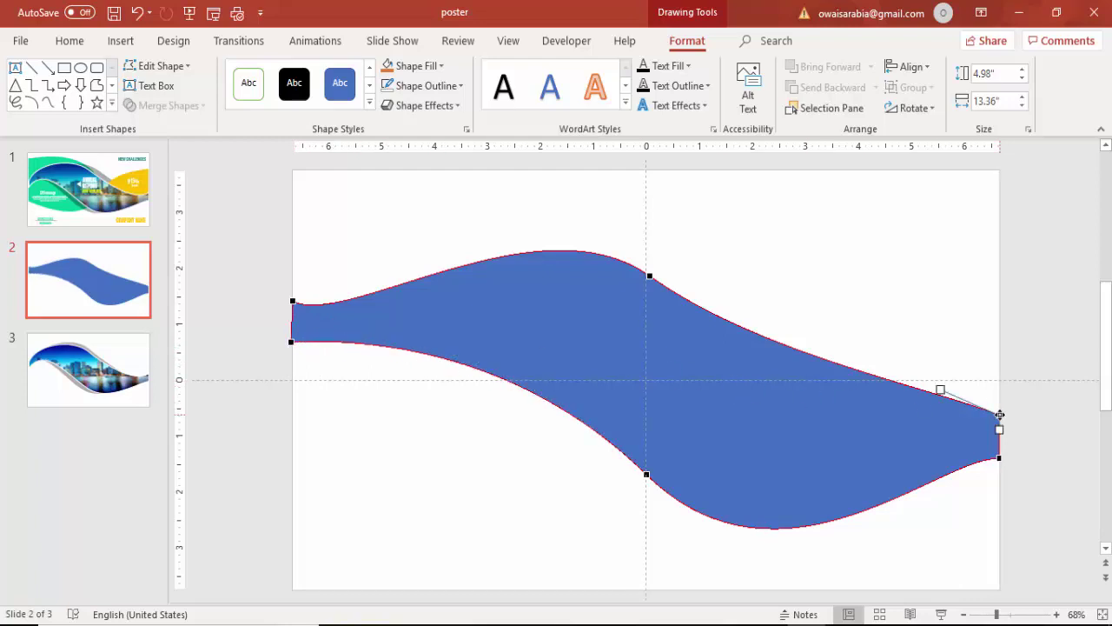
pyautogui.moveTo(935, 402); pyautogui.dragTo(955, 478)
pyautogui.click(1000, 457)
pyautogui.click(999, 418)
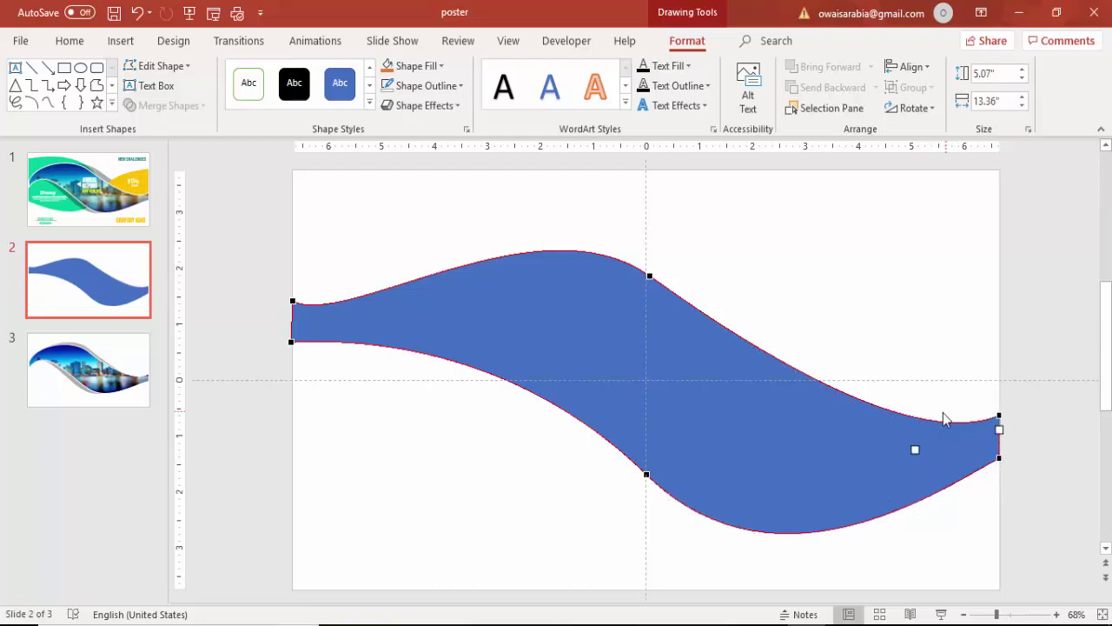
pyautogui.moveTo(916, 453); pyautogui.dragTo(913, 474)
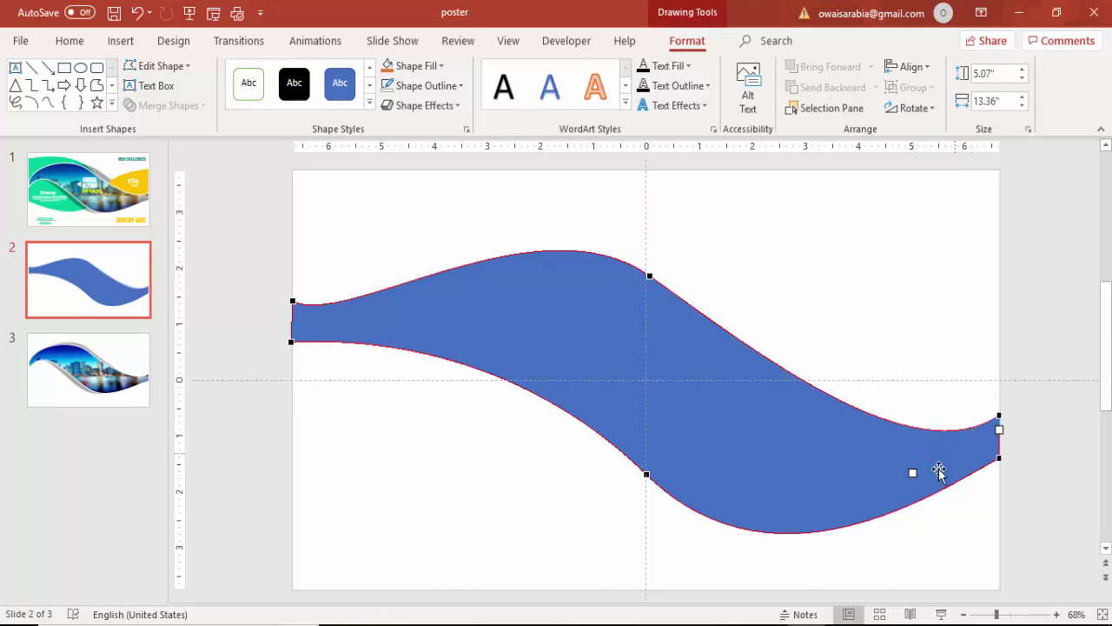
pyautogui.moveTo(911, 472); pyautogui.dragTo(912, 476)
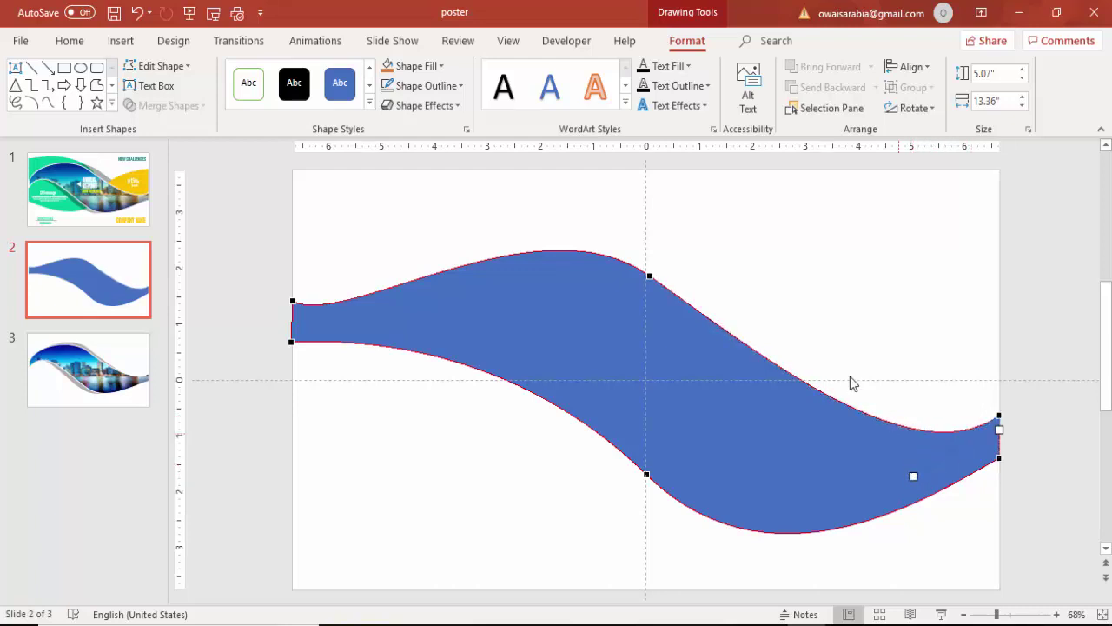
pyautogui.click(710, 276)
pyautogui.click(547, 330)
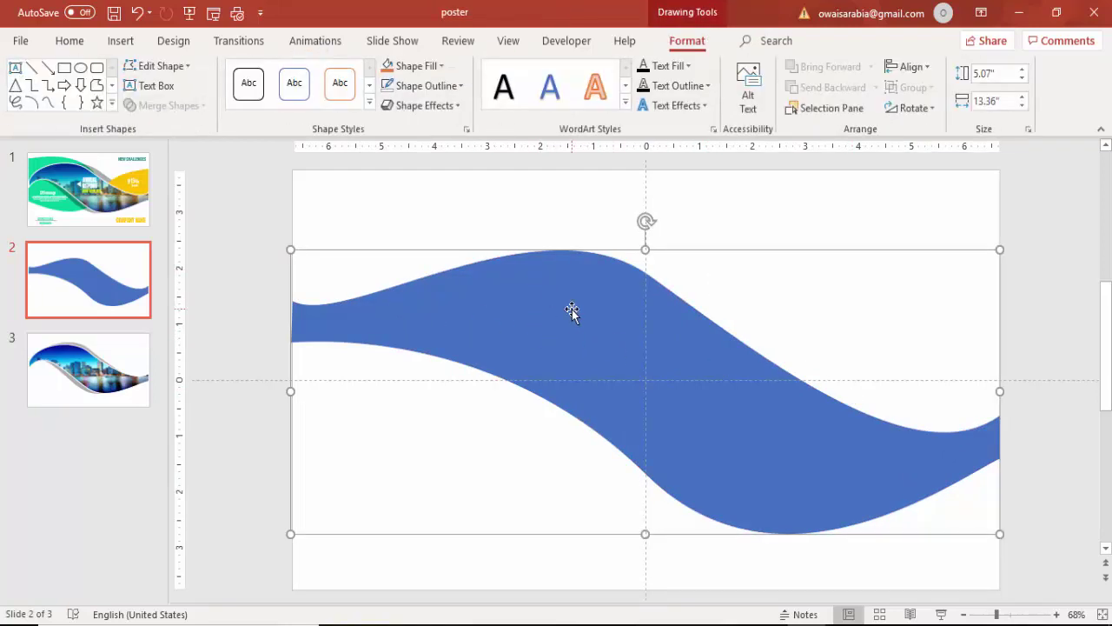
# Fill the wave with the cityscape-singapore-panoramic-night-concept picture from the Bacground images folder.
pyautogui.rightClick(572, 308)
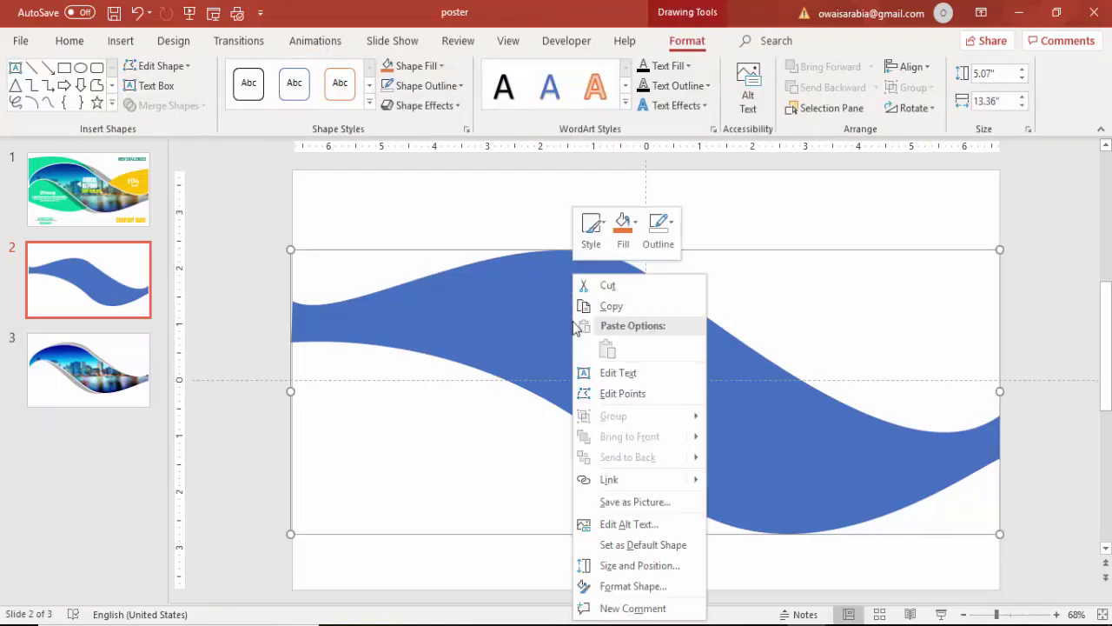
pyautogui.click(638, 593)
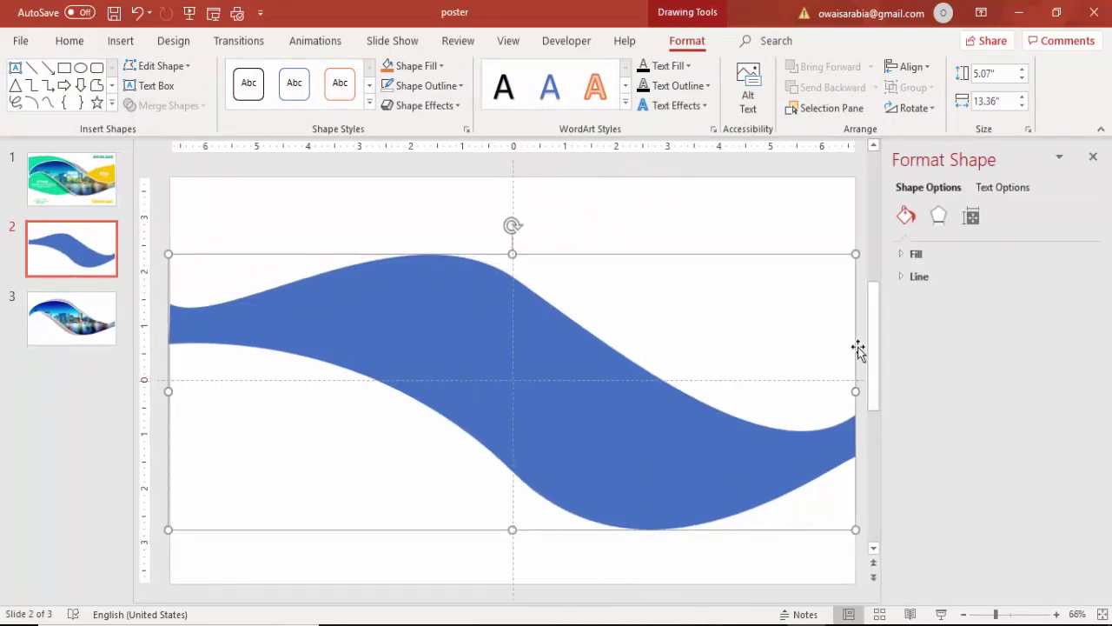
pyautogui.click(957, 257)
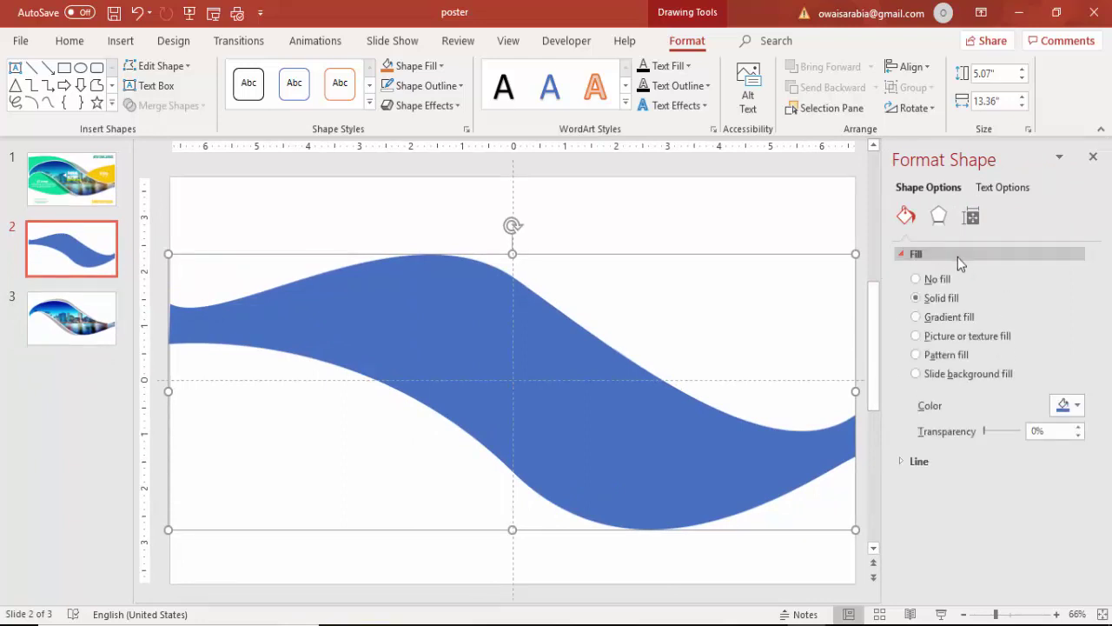
pyautogui.click(967, 337)
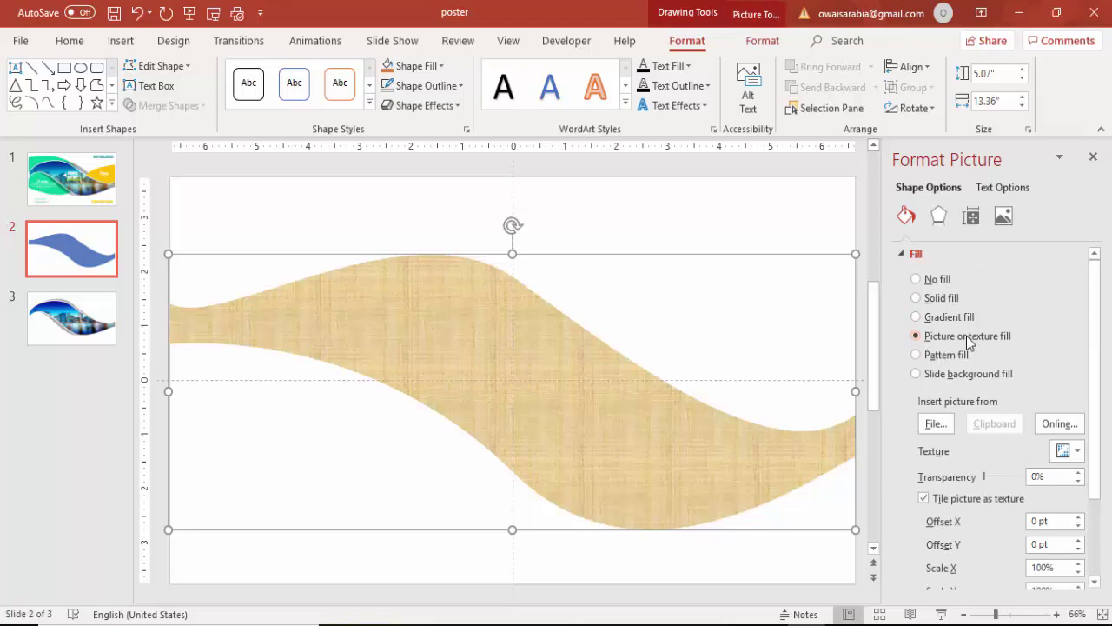
pyautogui.click(926, 424)
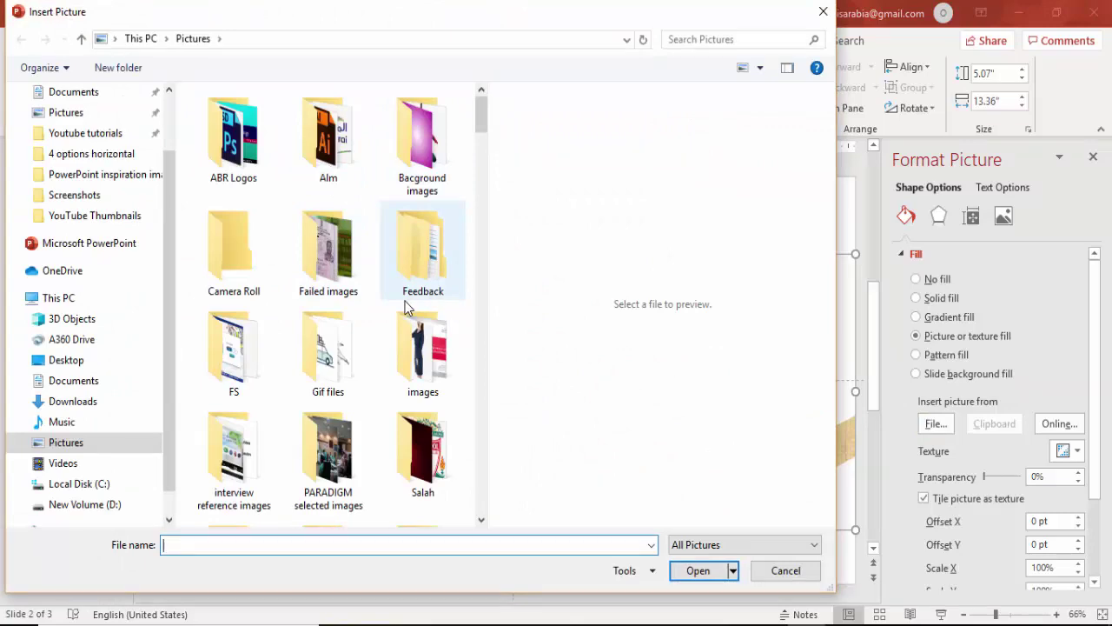
pyautogui.doubleClick(423, 143)
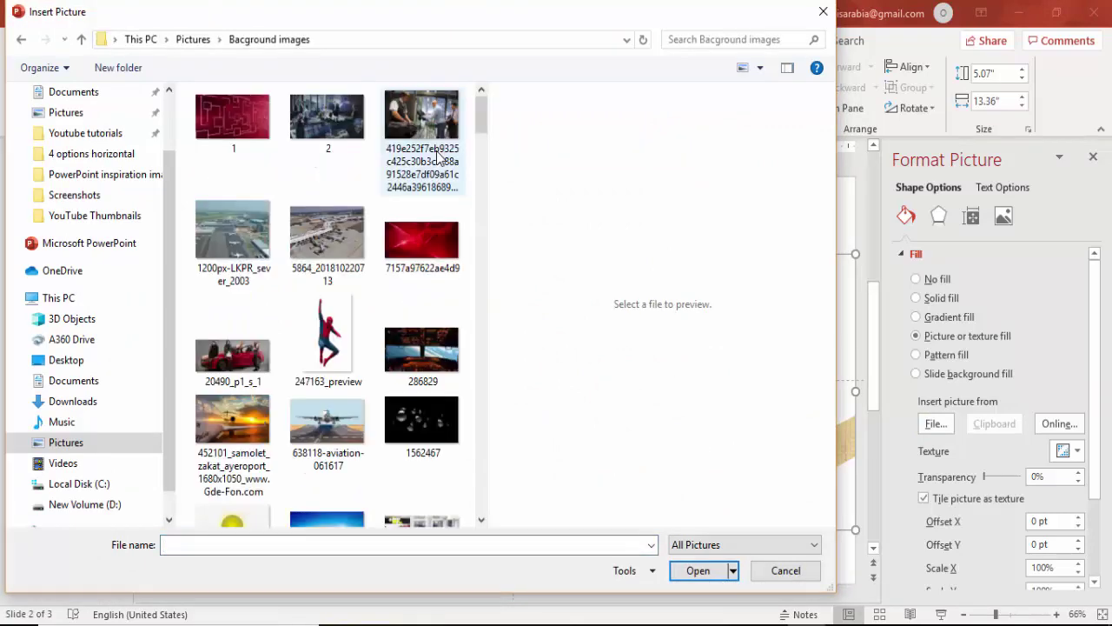
pyautogui.moveTo(479, 109); pyautogui.dragTo(462, 271)
pyautogui.click(423, 408)
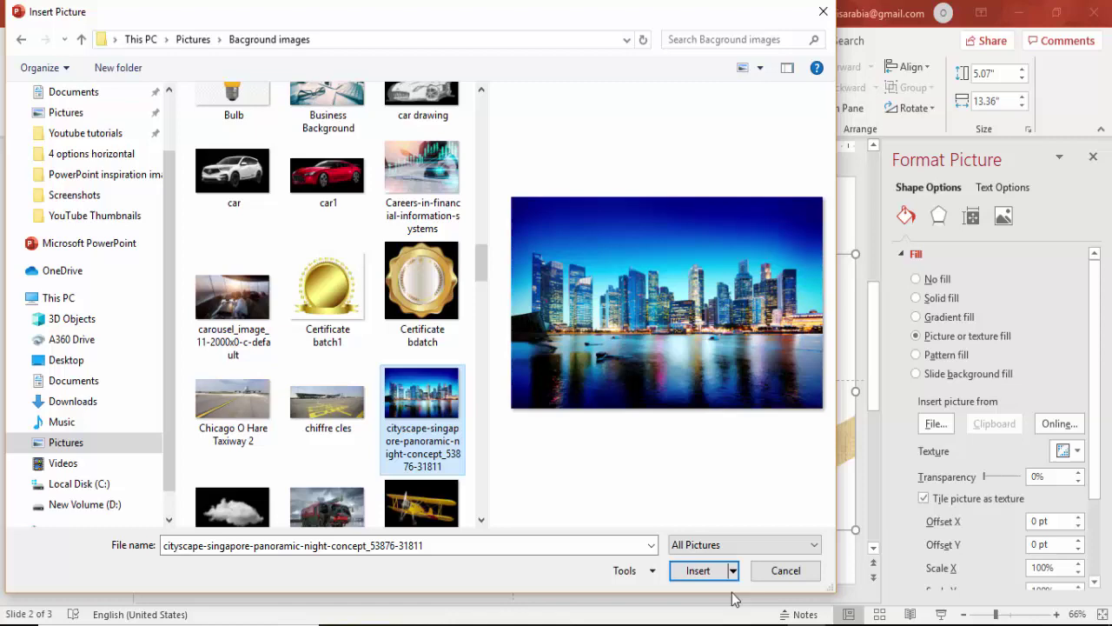
pyautogui.click(698, 570)
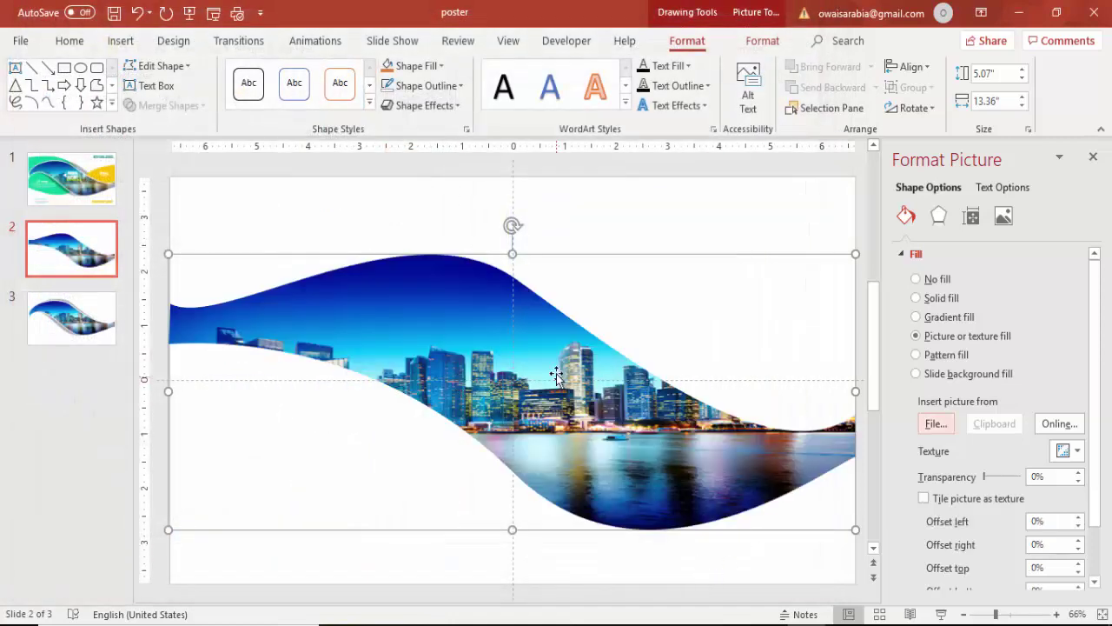
# Raise the picture wave's top crest and lower its bottom curve to make it 5.47 inches tall.
pyautogui.rightClick(528, 335)
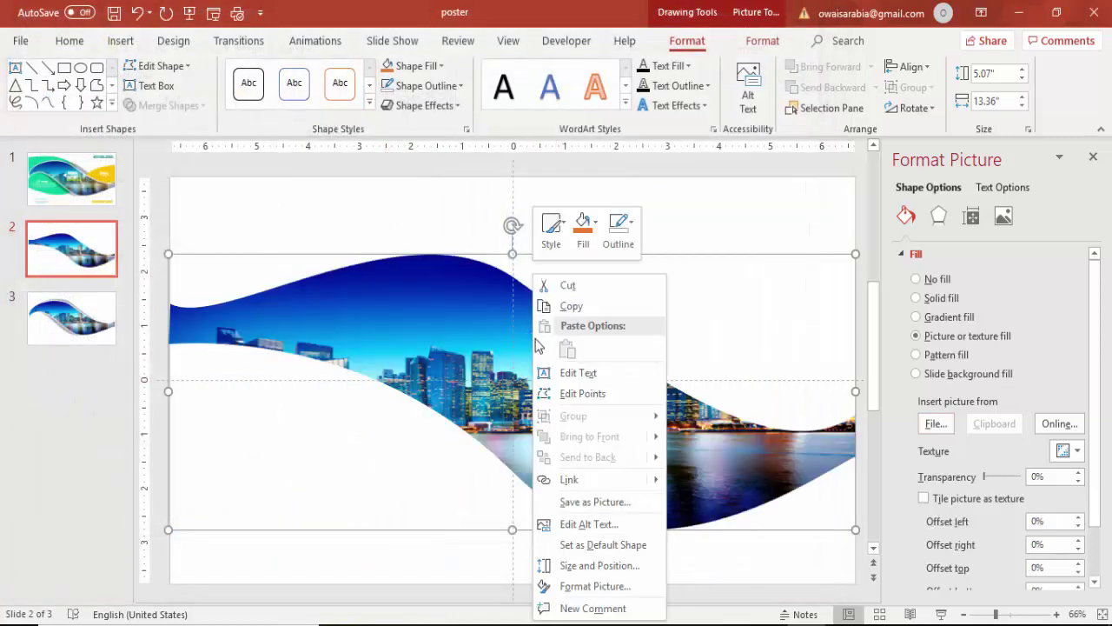
pyautogui.click(584, 393)
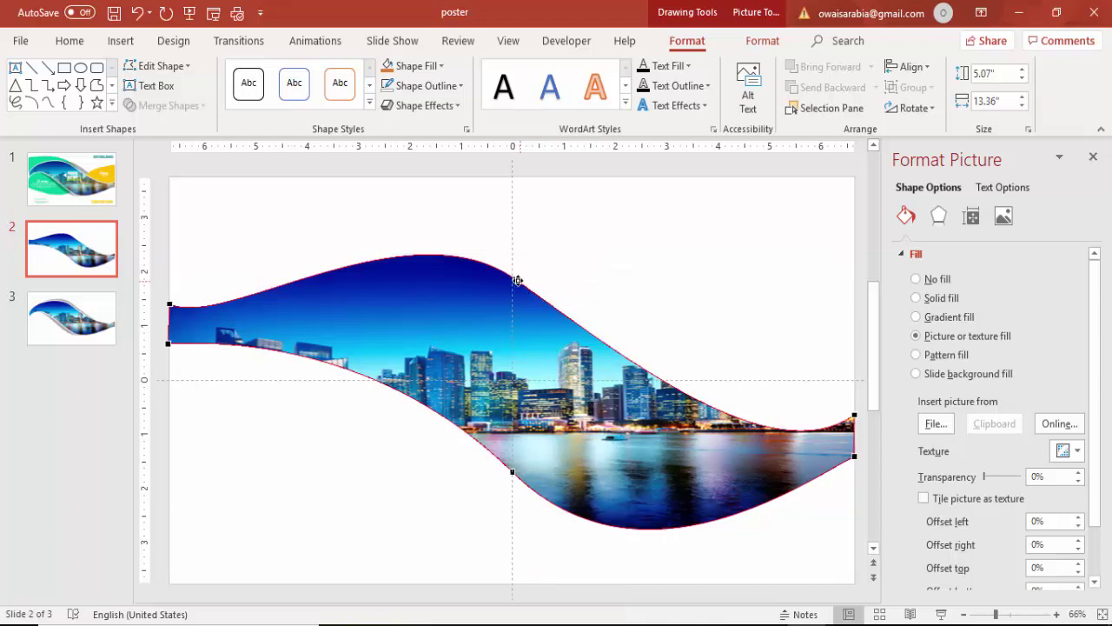
pyautogui.moveTo(517, 280); pyautogui.dragTo(516, 263)
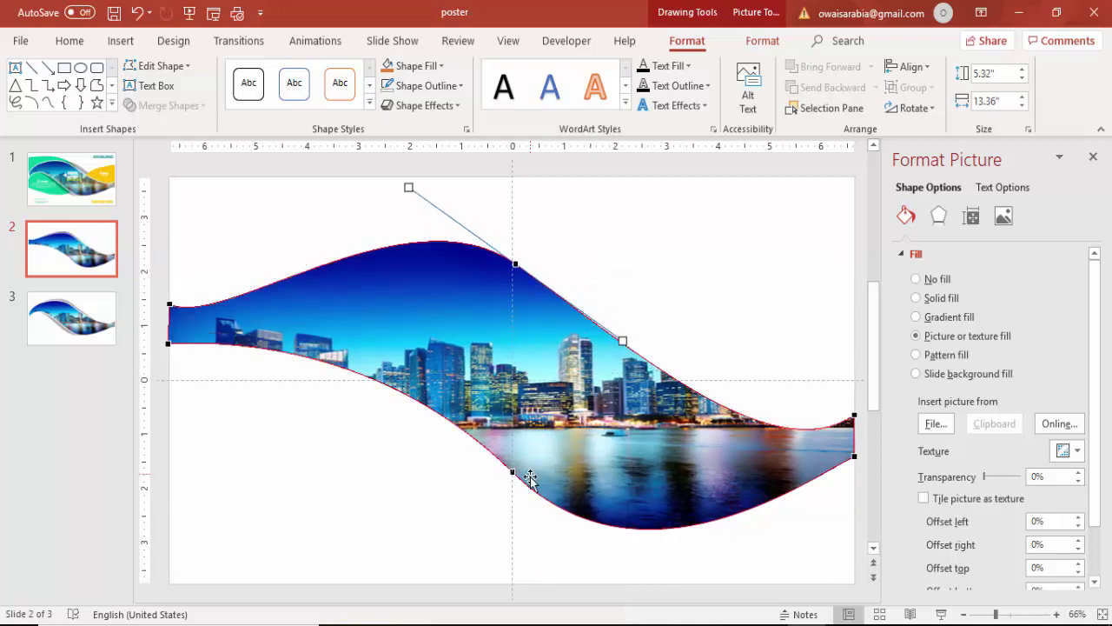
pyautogui.moveTo(513, 470); pyautogui.dragTo(511, 483)
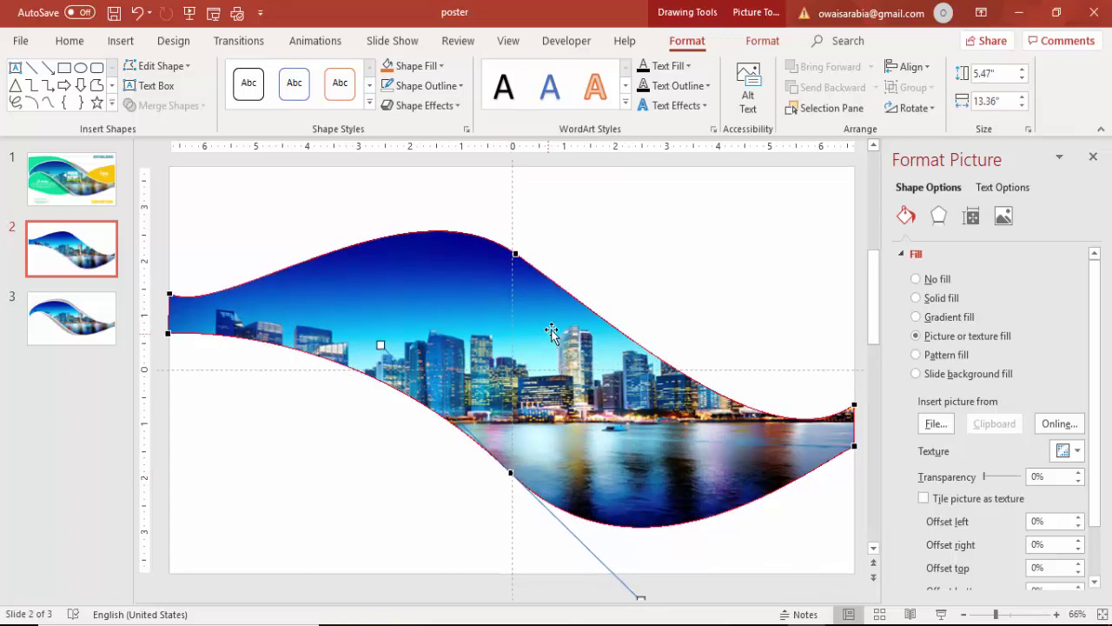
pyautogui.click(702, 298)
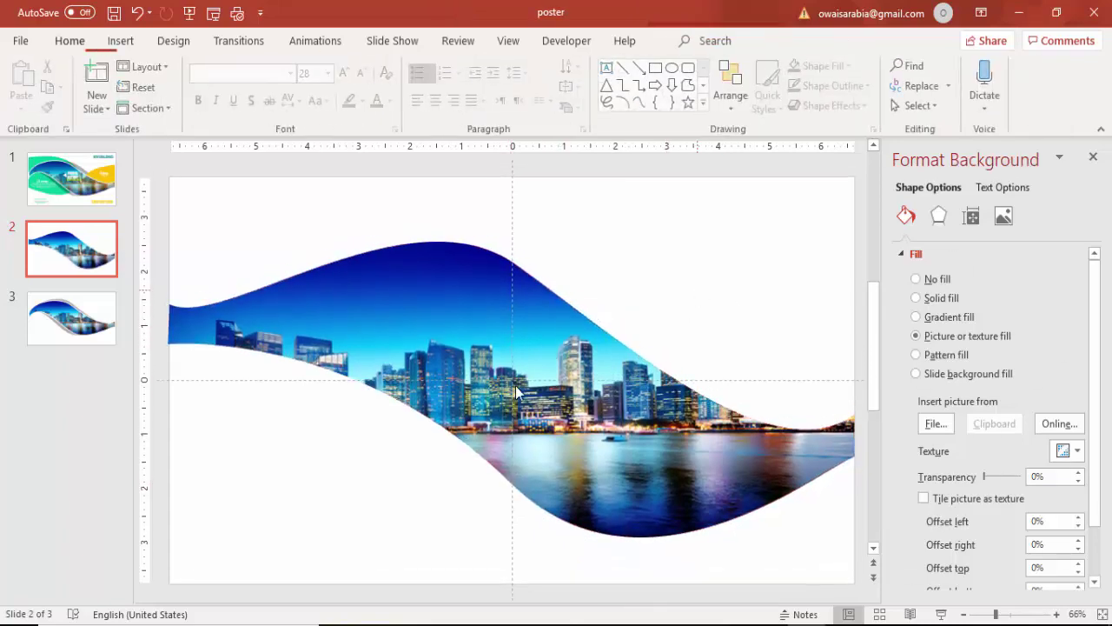
# Duplicate the wave and give the copy a solid black fill at 62% transparency.
pyautogui.click(573, 414)
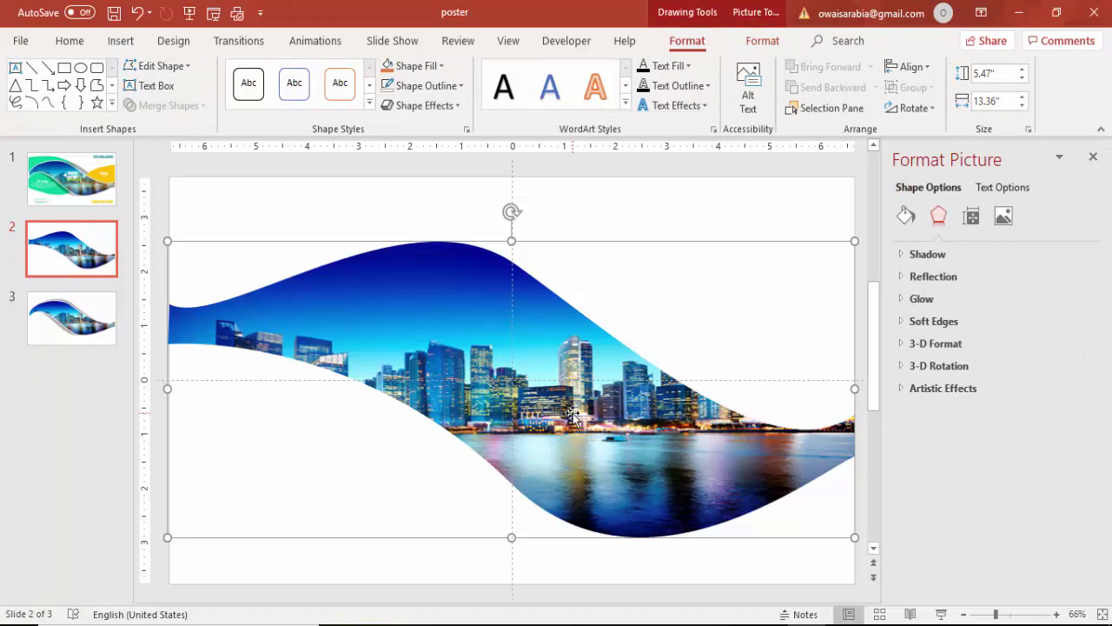
pyautogui.moveTo(574, 413); pyautogui.dragTo(856, 323)
pyautogui.click(907, 216)
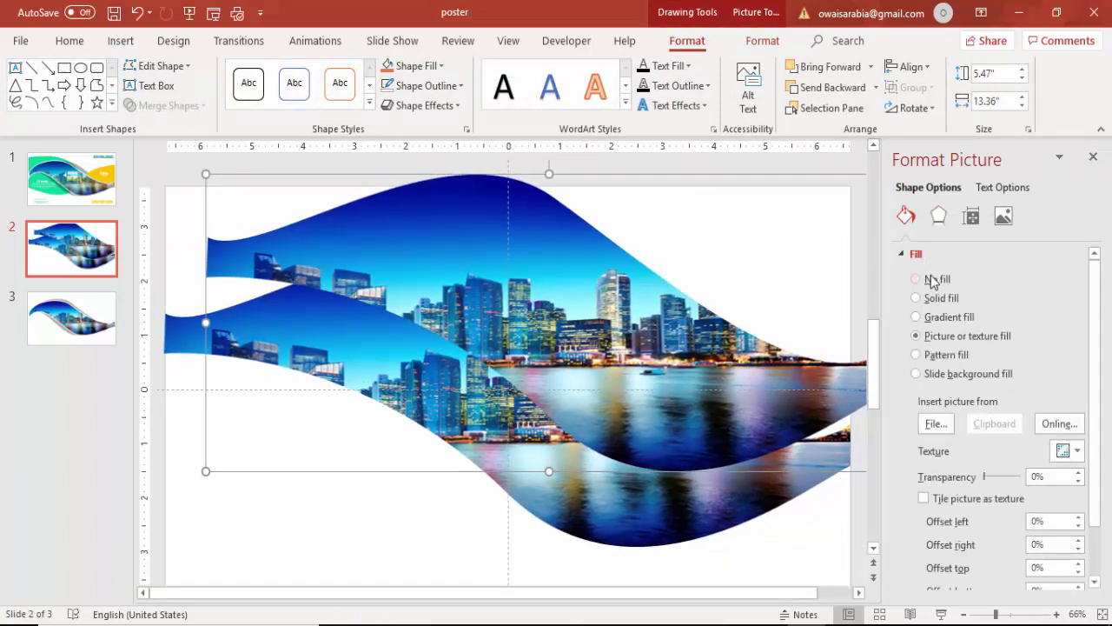
pyautogui.click(941, 299)
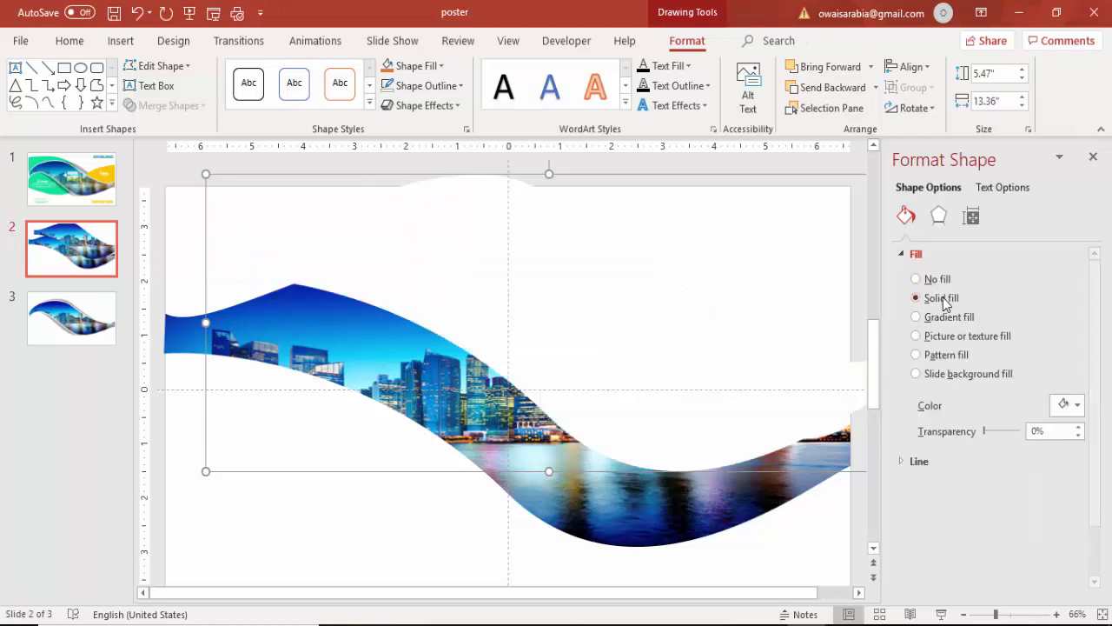
pyautogui.click(1062, 405)
pyautogui.click(990, 445)
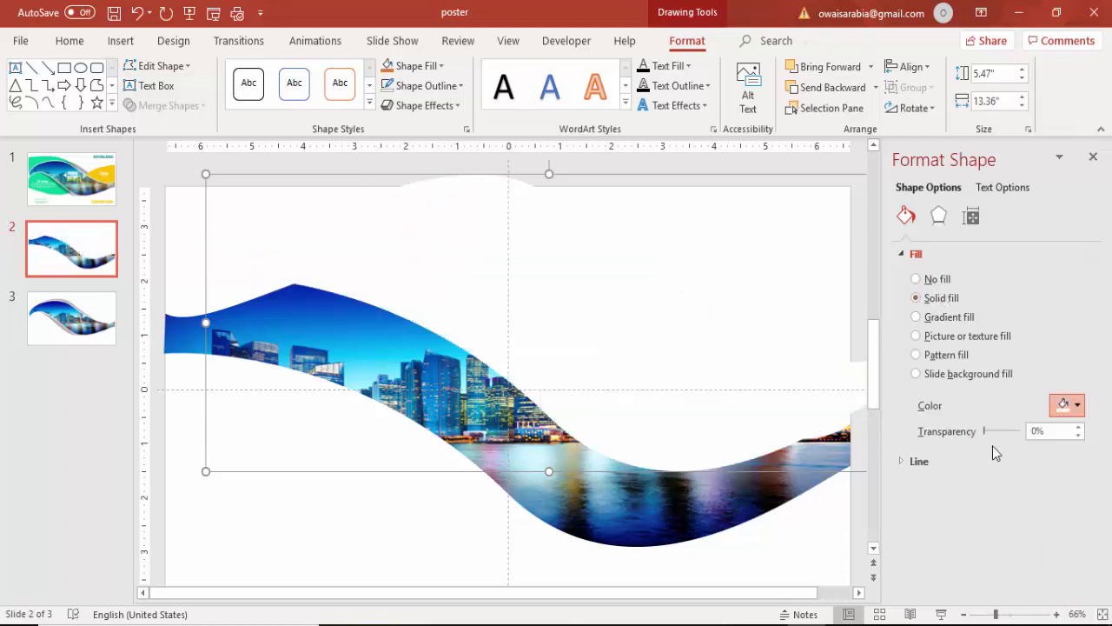
pyautogui.moveTo(981, 430); pyautogui.dragTo(1007, 428)
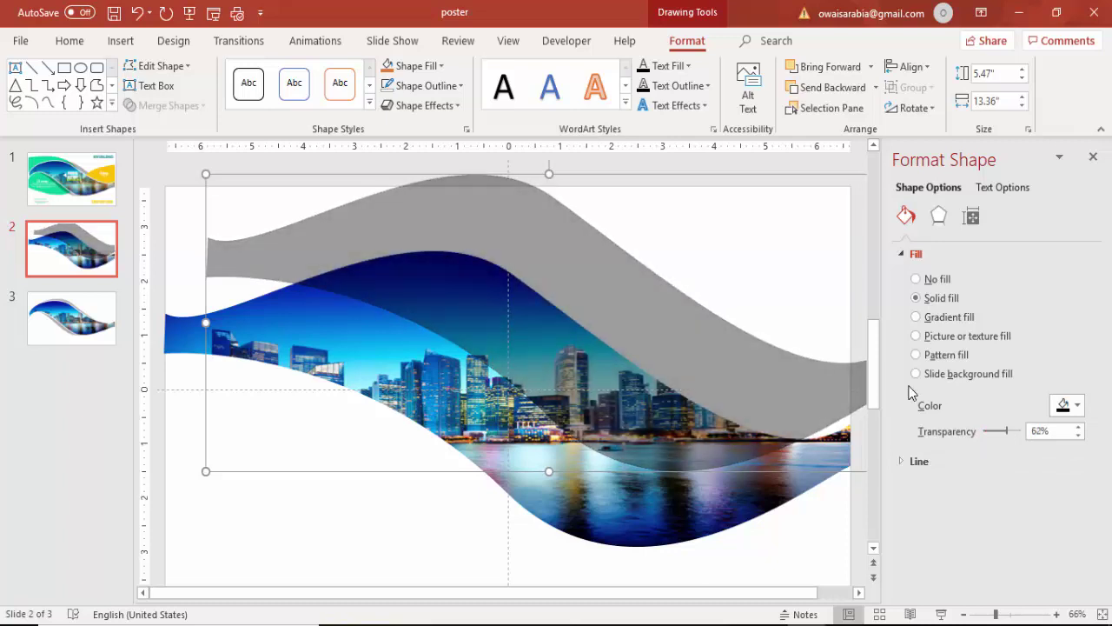
# Move the grey copy lower and send it to the back behind the city image.
pyautogui.moveTo(638, 307); pyautogui.dragTo(598, 408)
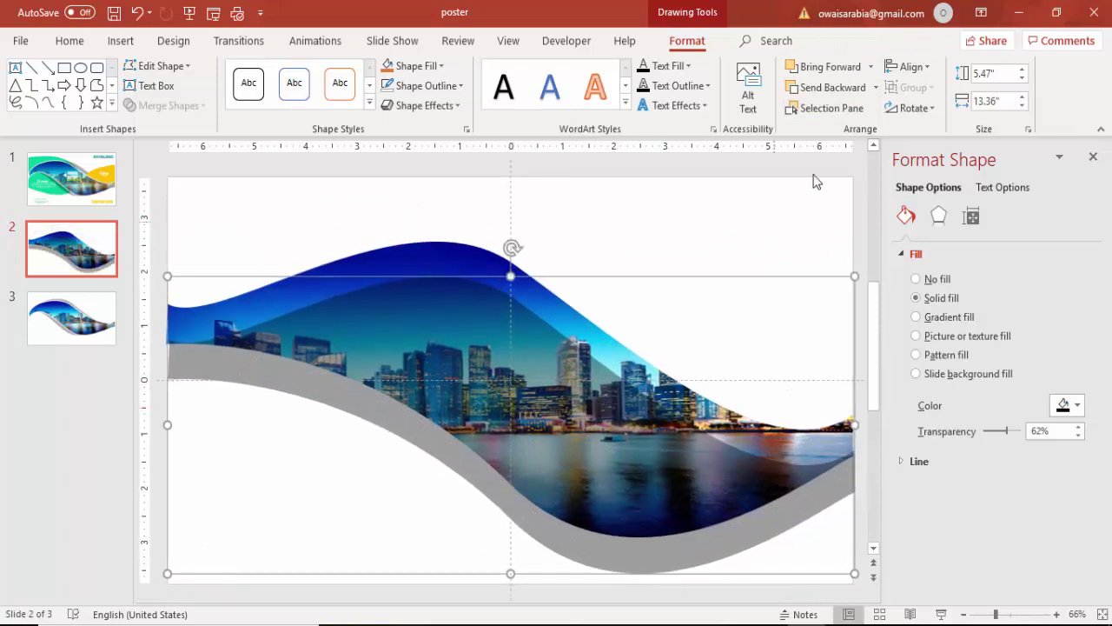
pyautogui.click(877, 88)
pyautogui.click(839, 128)
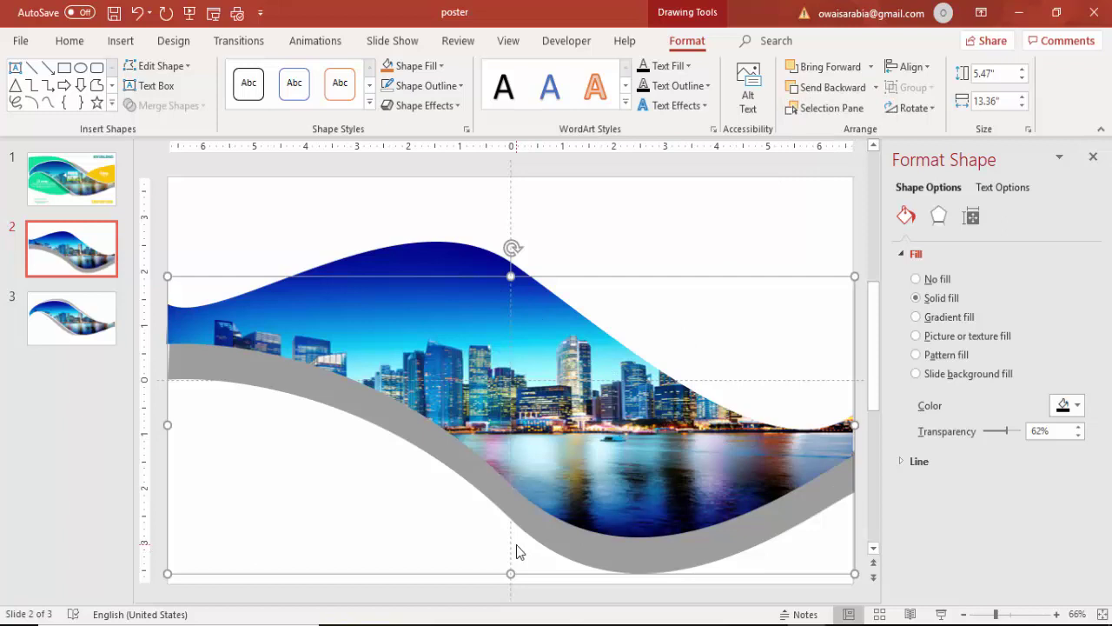
# Reshape the grey wave's points, lifting its left and right ends and deepening its lower curve.
pyautogui.rightClick(509, 505)
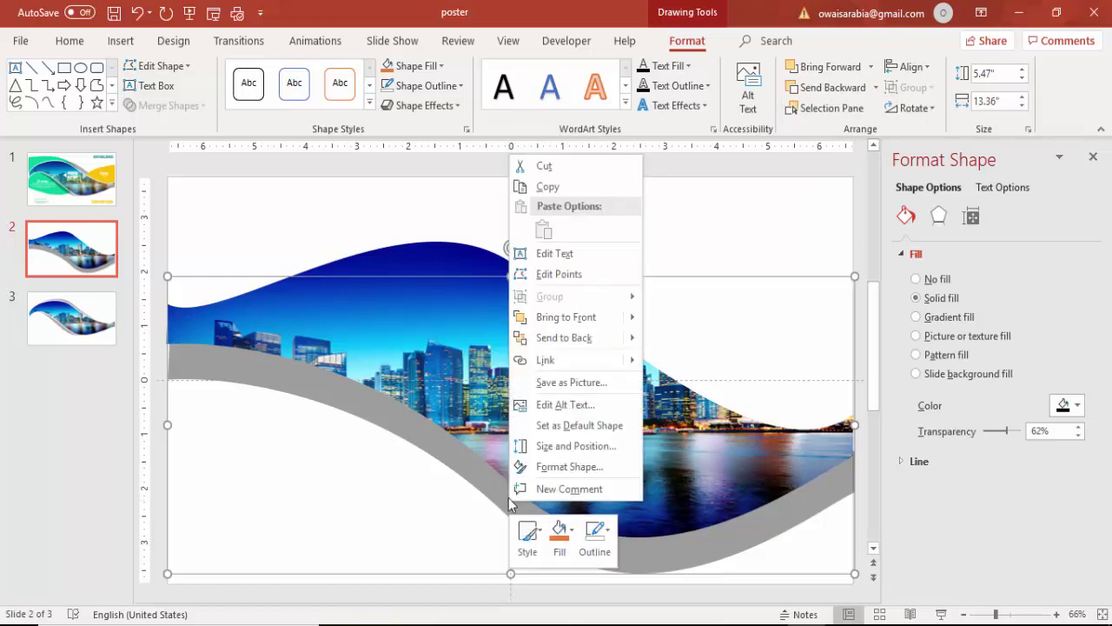
pyautogui.click(567, 271)
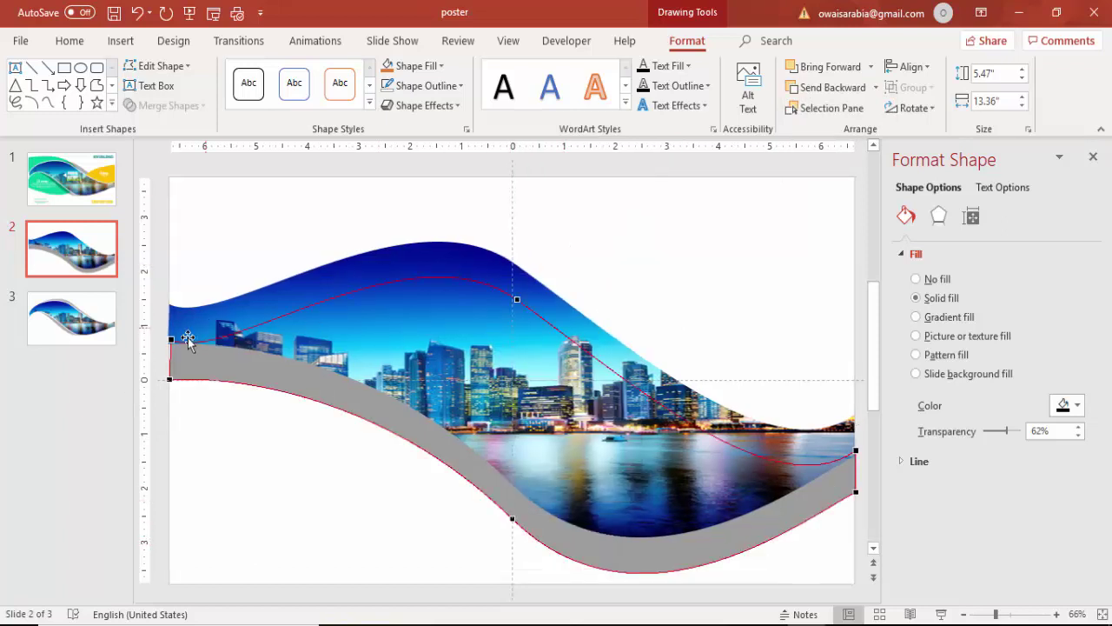
pyautogui.moveTo(171, 342); pyautogui.dragTo(171, 325)
pyautogui.moveTo(171, 380); pyautogui.dragTo(288, 292)
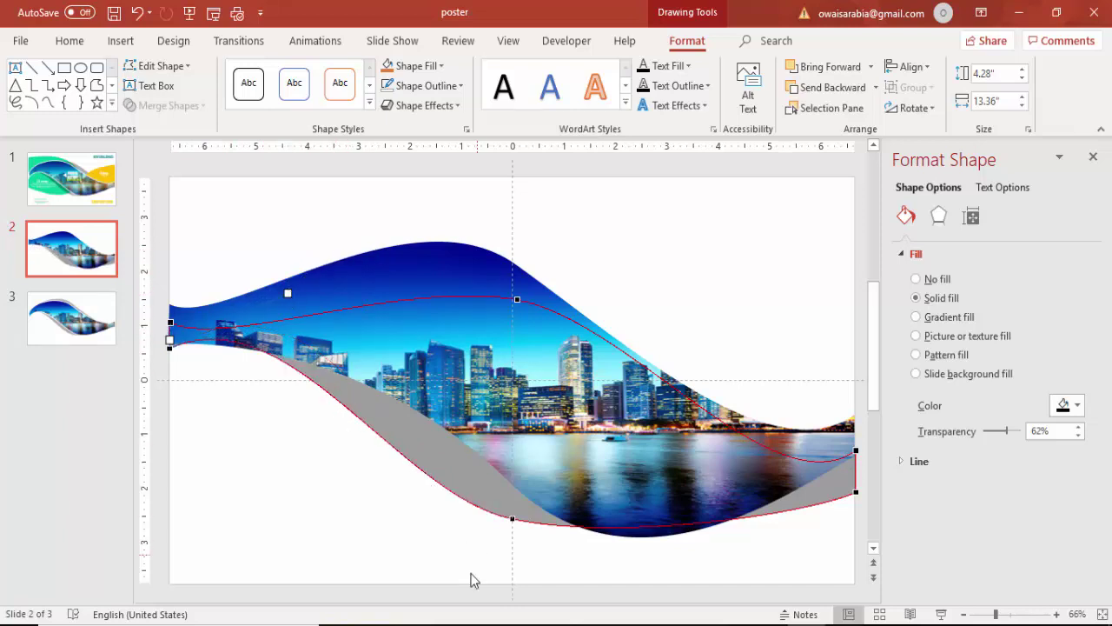
pyautogui.moveTo(513, 518); pyautogui.dragTo(513, 509)
pyautogui.moveTo(856, 494); pyautogui.dragTo(856, 453)
pyautogui.click(513, 513)
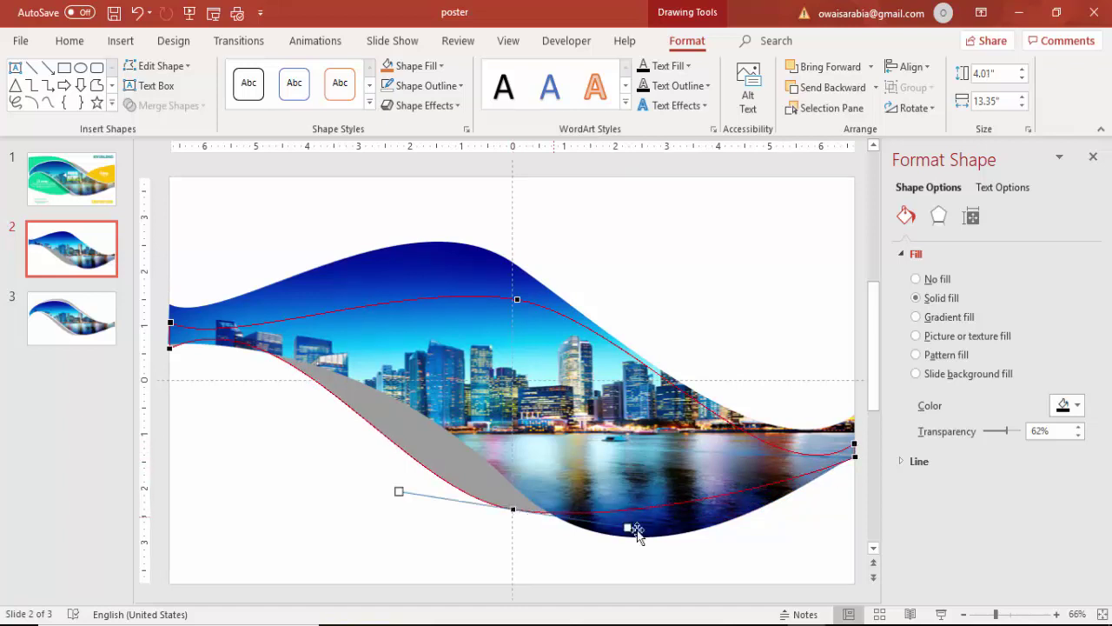
pyautogui.moveTo(634, 529); pyautogui.dragTo(620, 583)
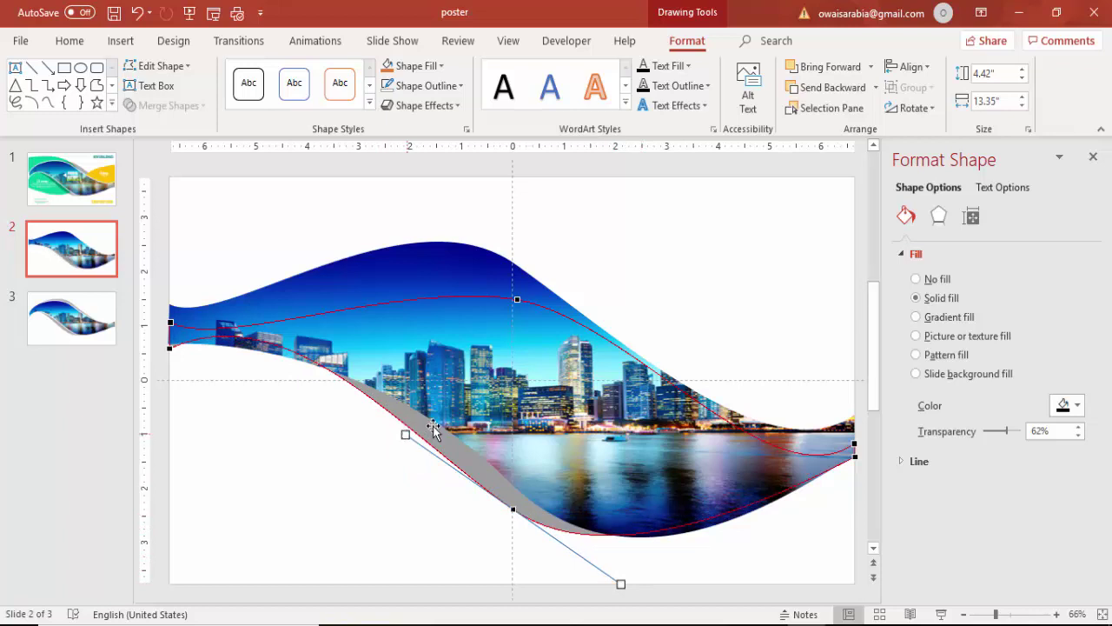
pyautogui.moveTo(515, 299); pyautogui.dragTo(515, 256)
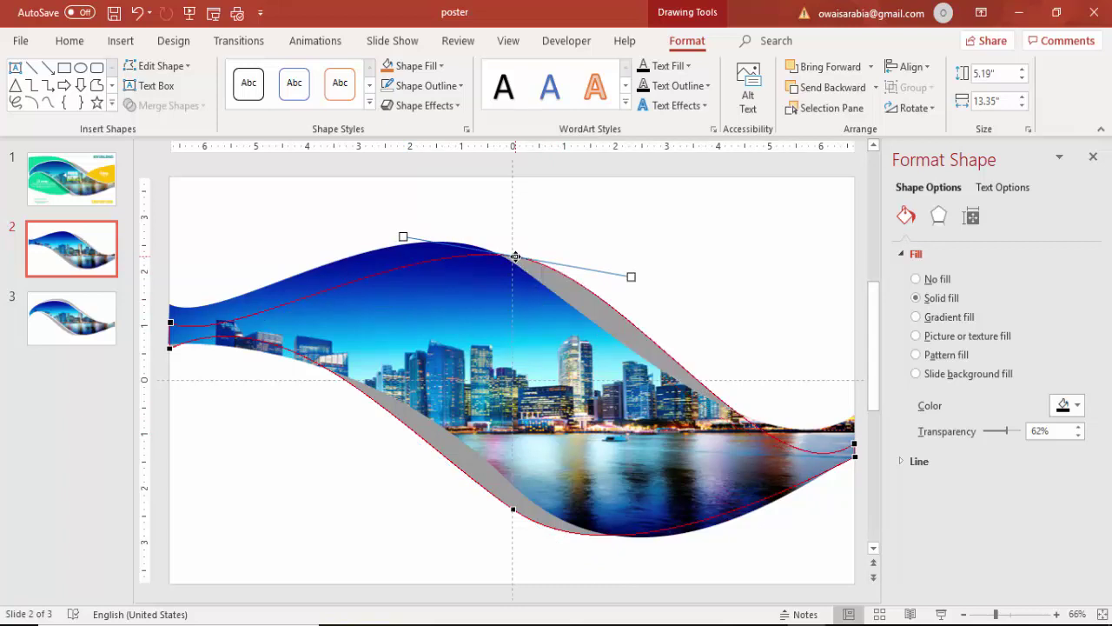
pyautogui.click(654, 291)
# Raise the grey wave's fill transparency to 72%.
pyautogui.click(591, 310)
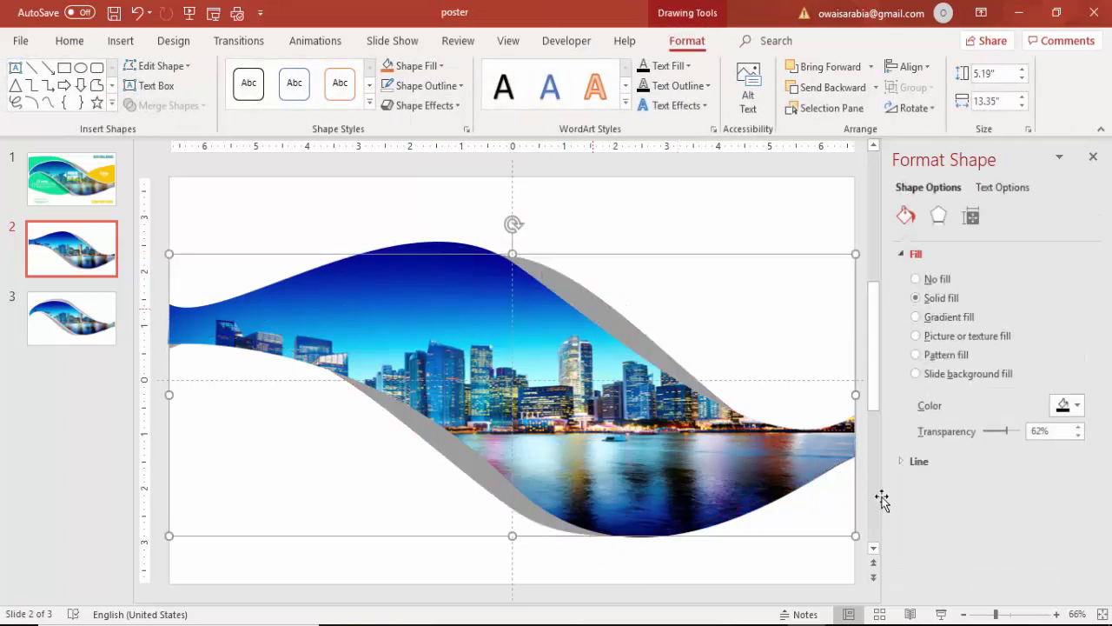
pyautogui.click(1077, 427)
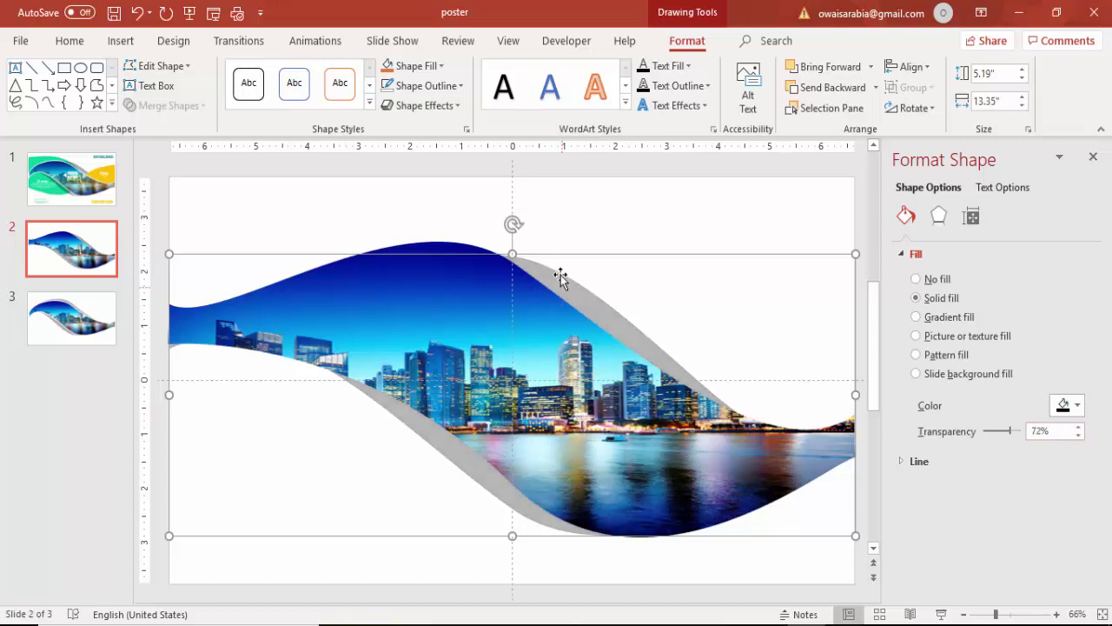
pyautogui.click(545, 215)
pyautogui.click(457, 283)
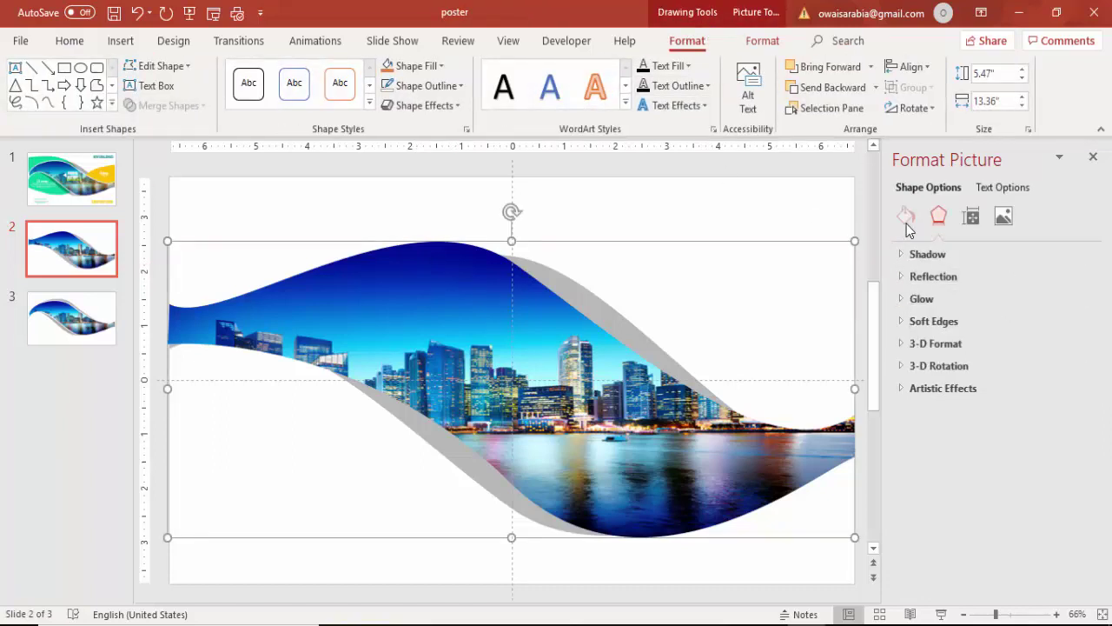
# Give the cityscape wave a solid white outline 5 pt wide.
pyautogui.click(906, 216)
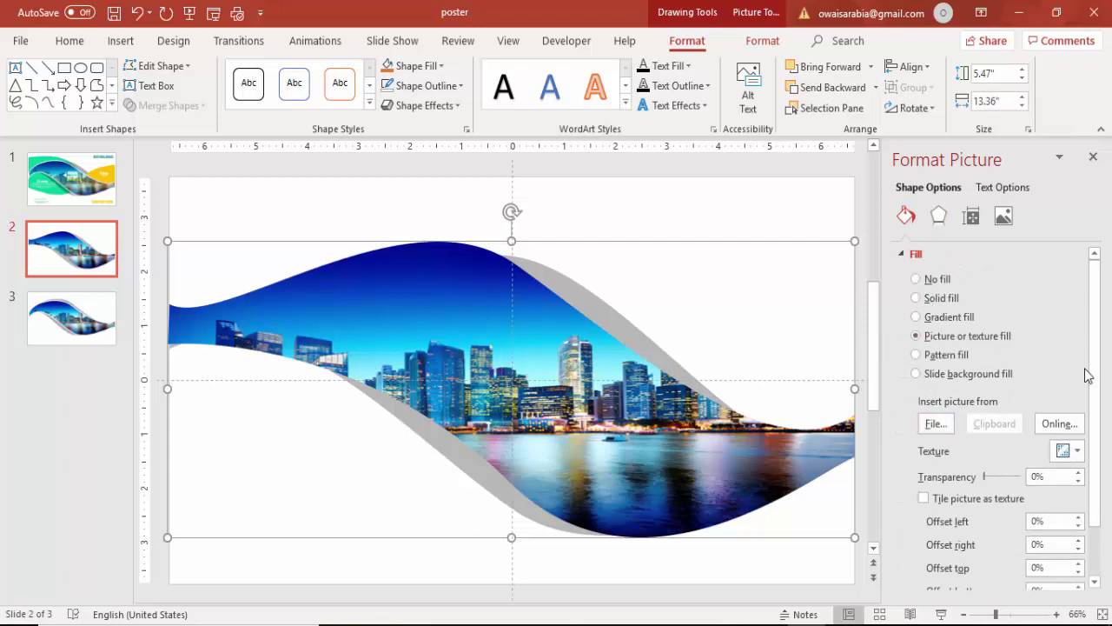
pyautogui.moveTo(1102, 369); pyautogui.dragTo(1085, 496)
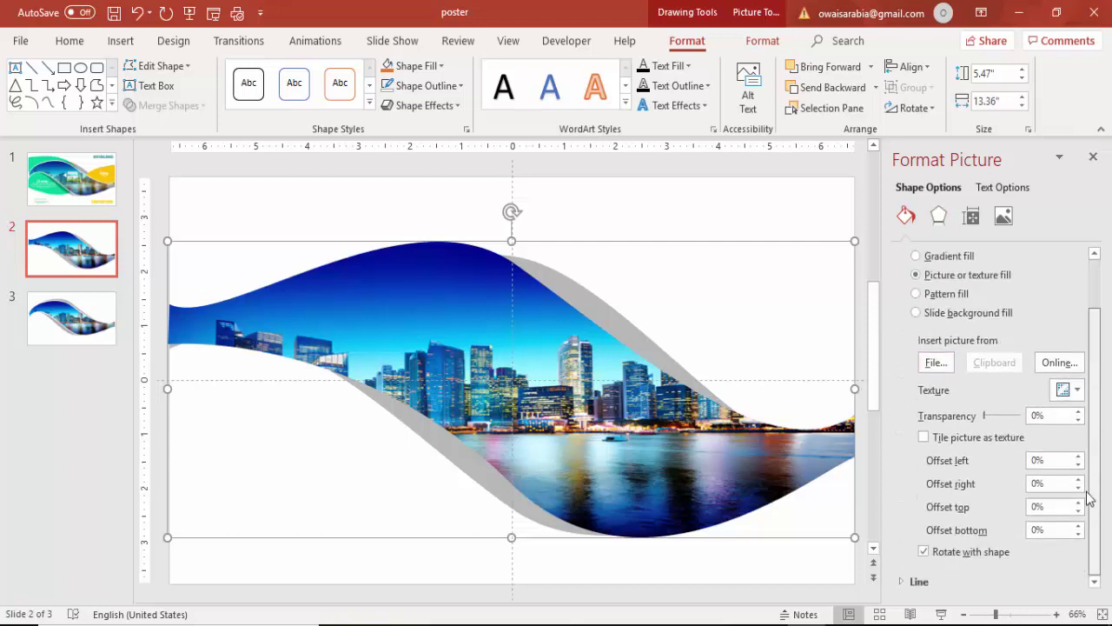
pyautogui.click(903, 581)
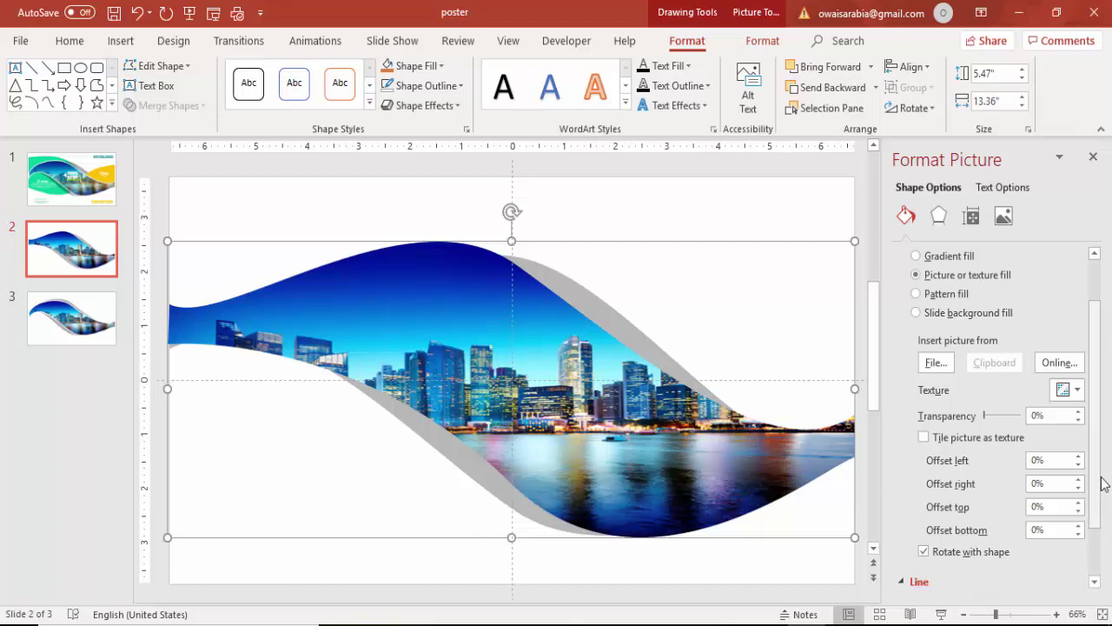
pyautogui.scroll(-2, 1100, 484)
pyautogui.click(970, 556)
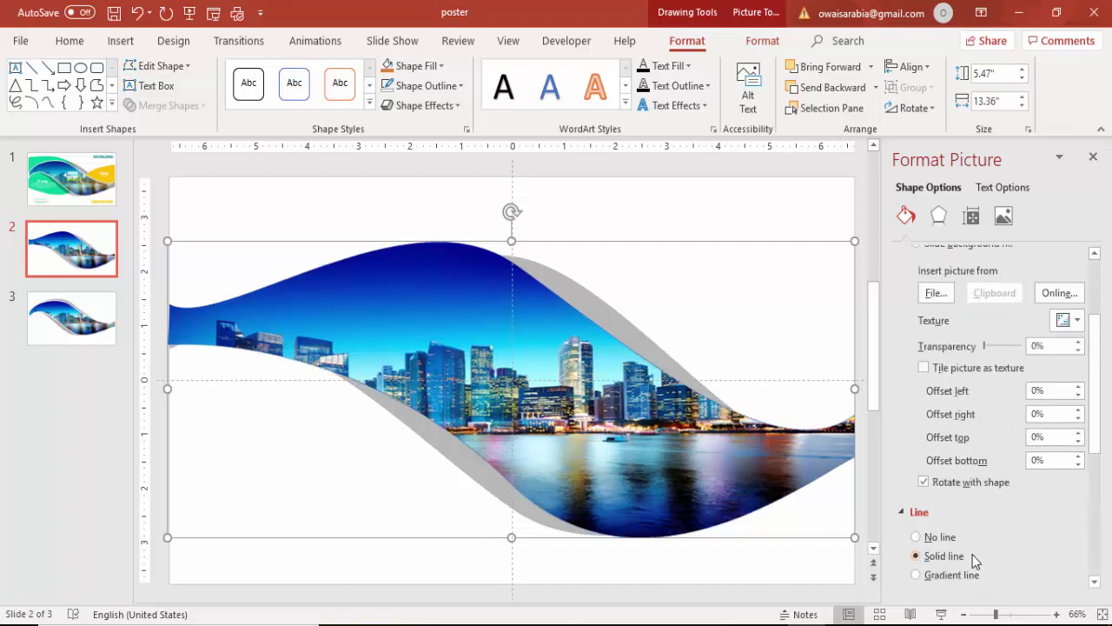
pyautogui.moveTo(1095, 434); pyautogui.dragTo(1084, 490)
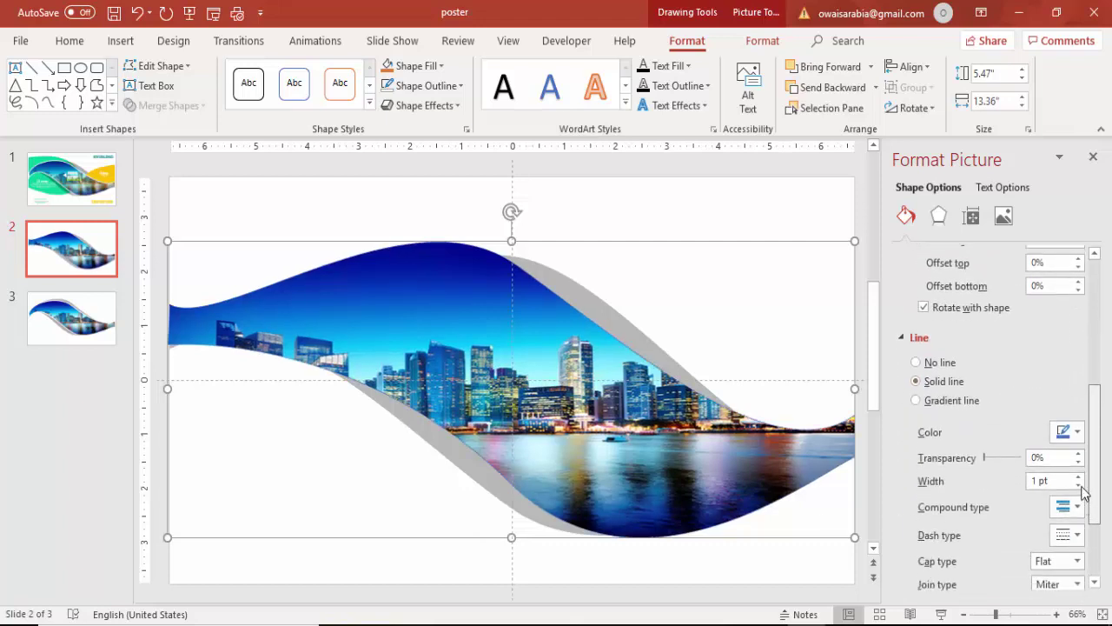
pyautogui.click(1069, 431)
pyautogui.click(977, 250)
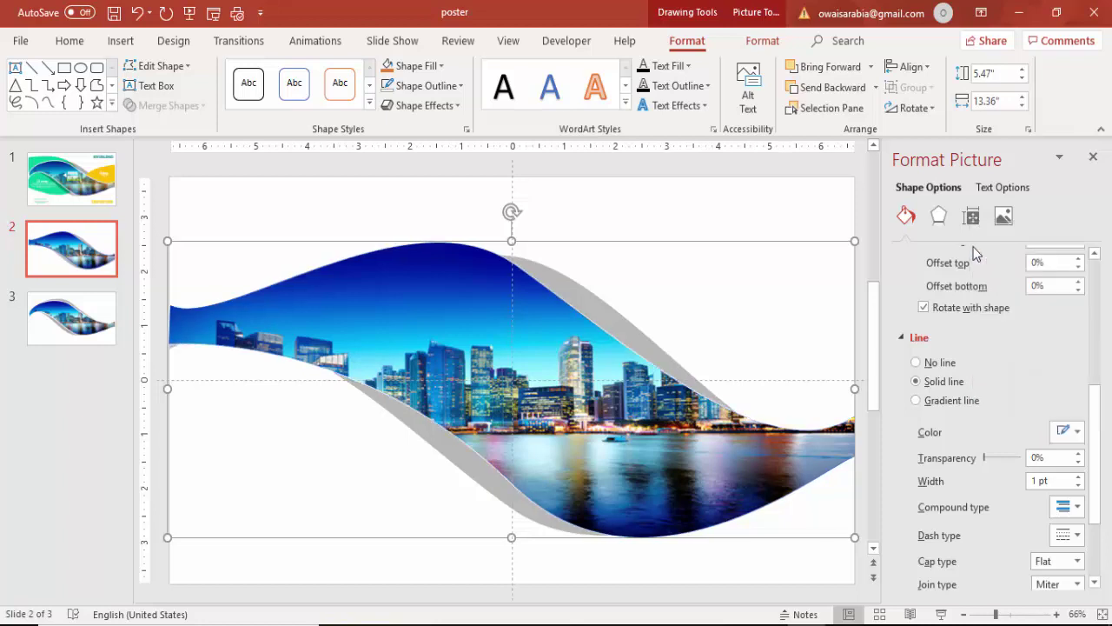
pyautogui.click(1078, 477)
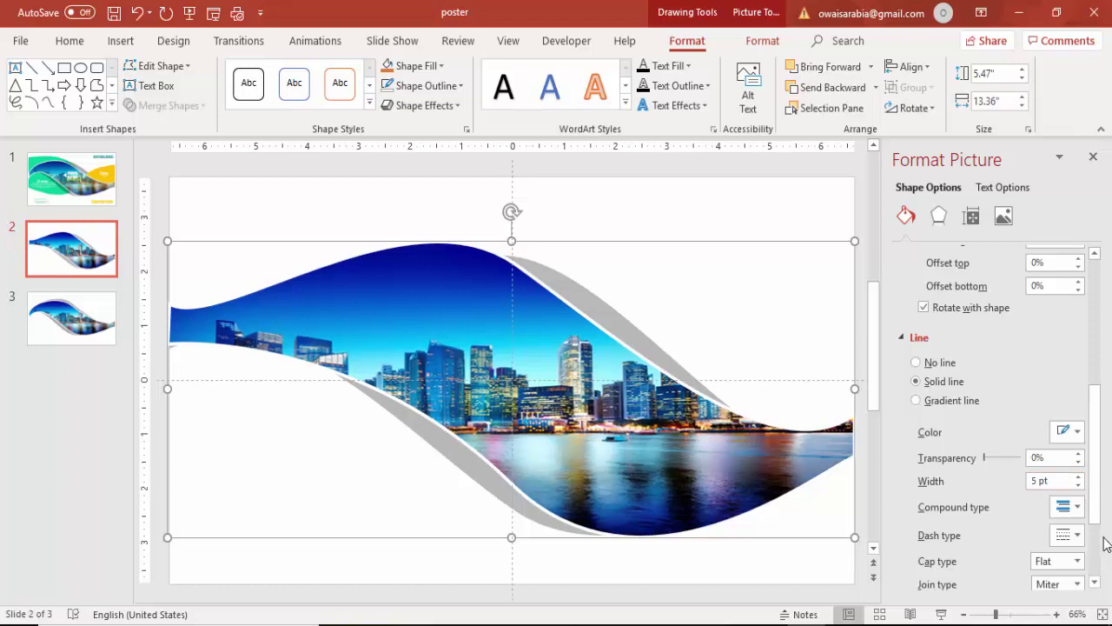
pyautogui.click(692, 229)
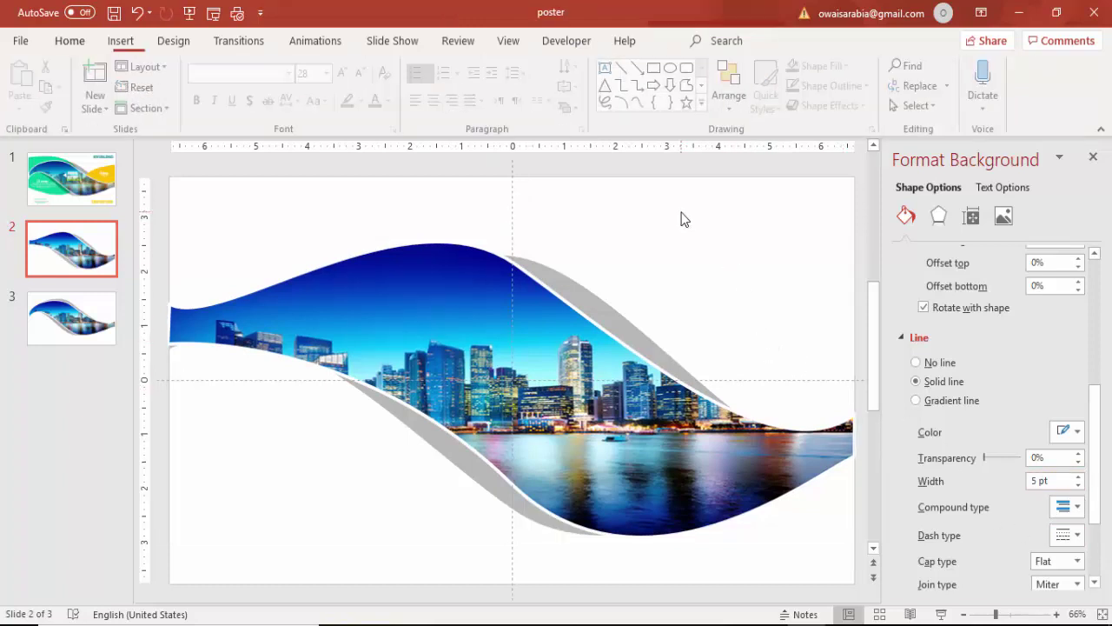
# Draw an isosceles triangle at the slide's top-left and remove its outline.
pyautogui.click(120, 42)
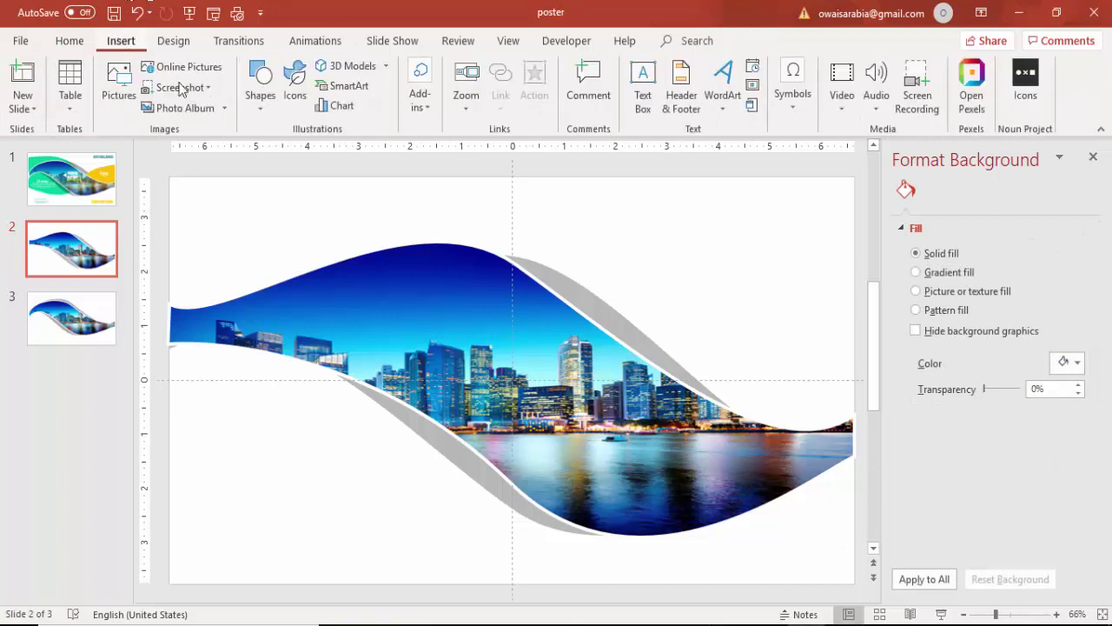
pyautogui.click(256, 108)
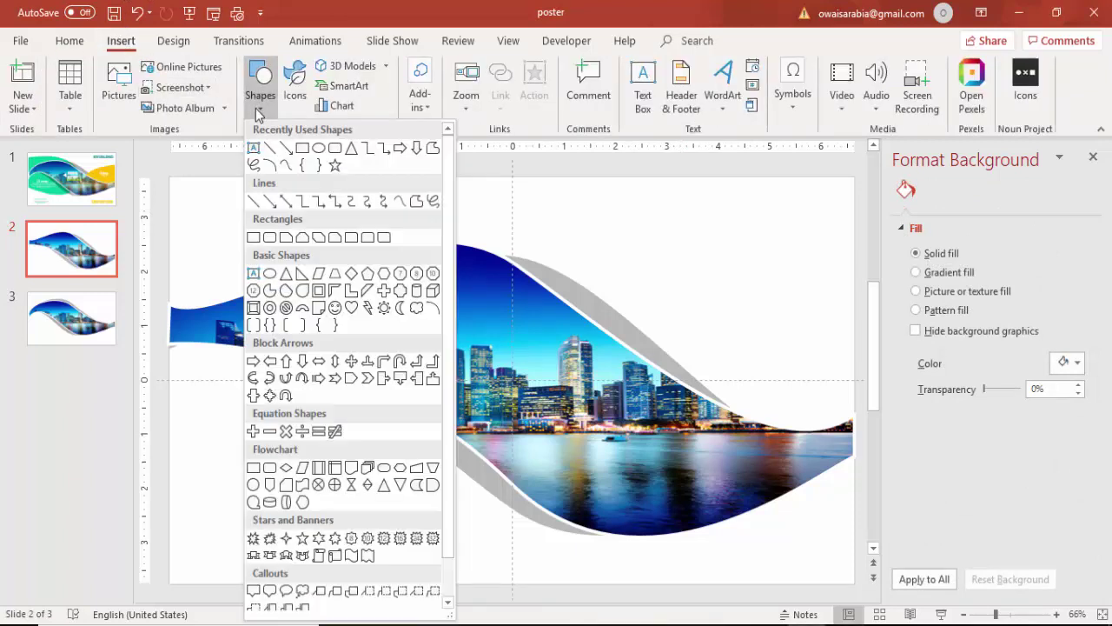
pyautogui.click(287, 275)
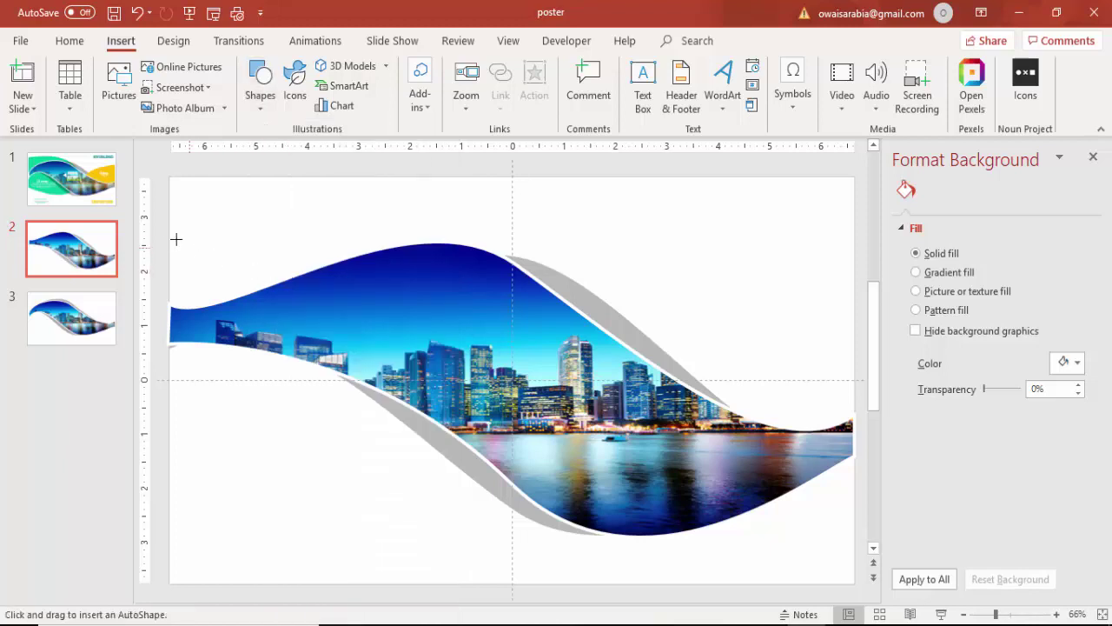
pyautogui.moveTo(169, 241); pyautogui.dragTo(423, 486)
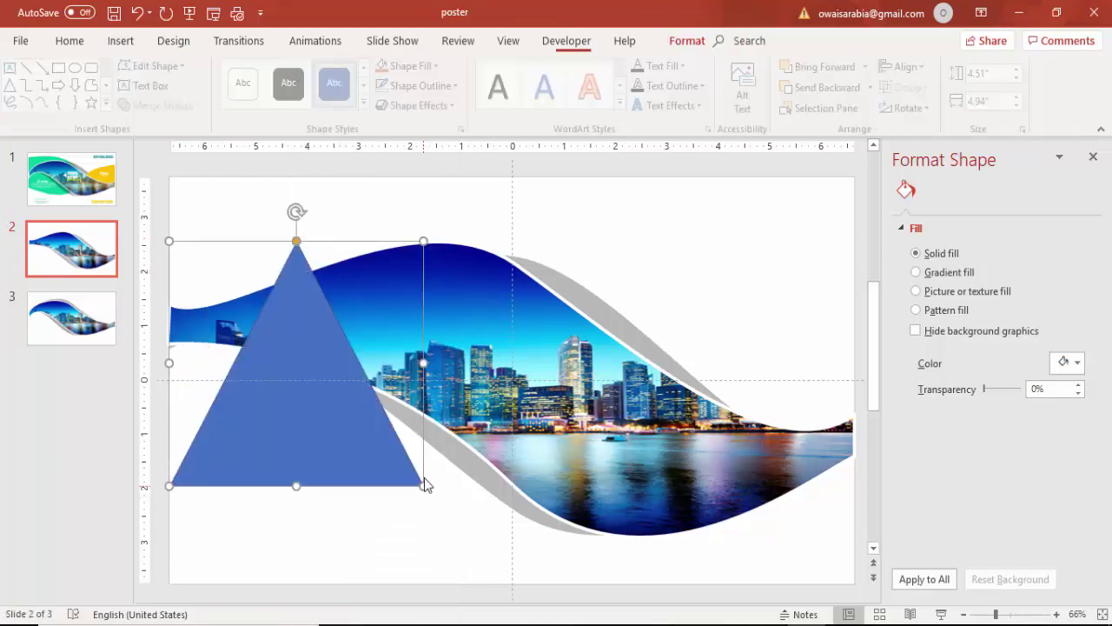
pyautogui.click(426, 85)
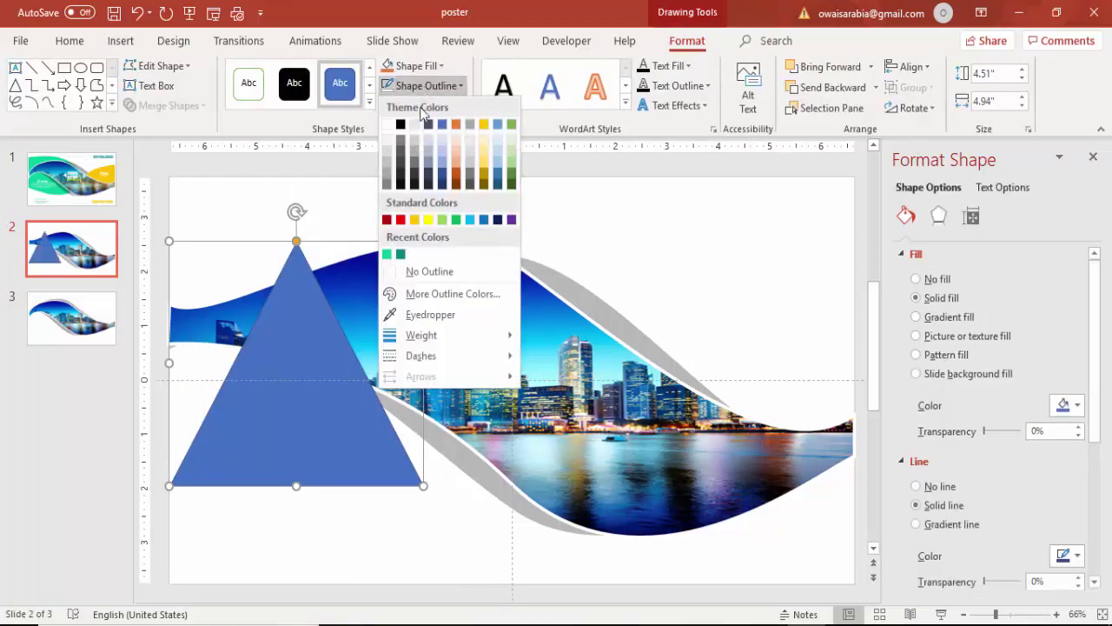
pyautogui.click(426, 272)
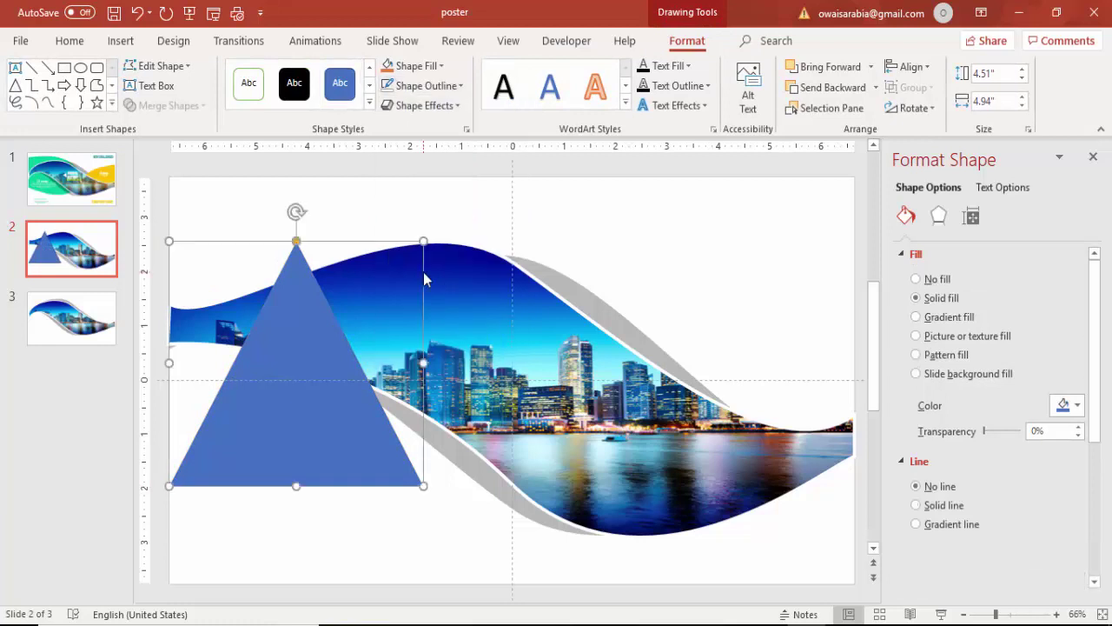
# Rotate the triangle 90° right, move it to the left edge and stretch it to 7.7 × 4.73 inches.
pyautogui.click(913, 109)
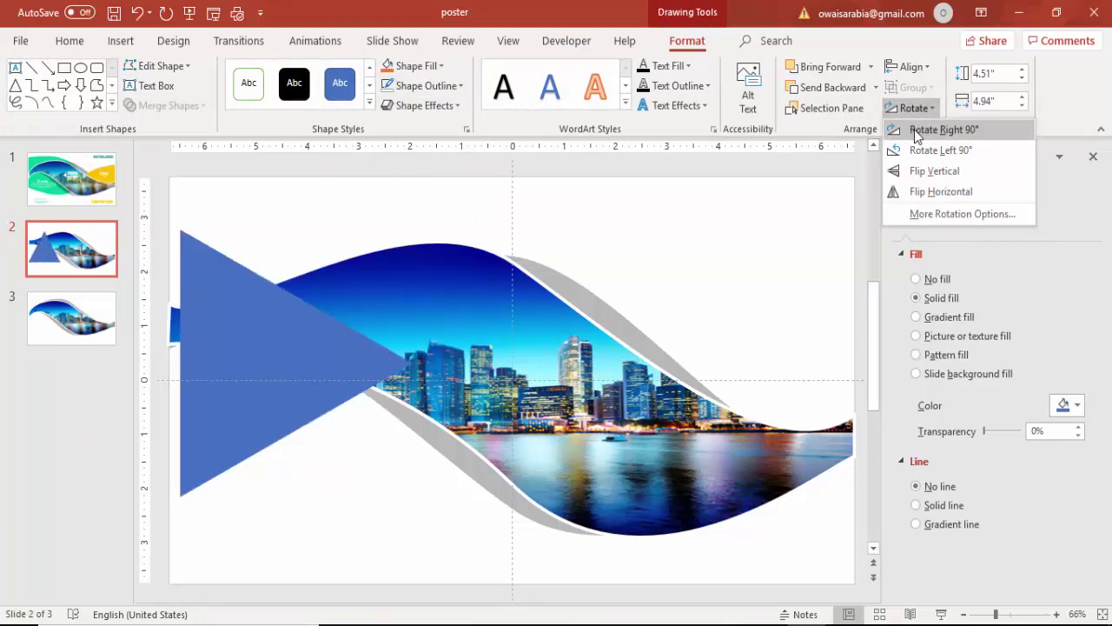
pyautogui.click(943, 129)
pyautogui.moveTo(300, 352); pyautogui.dragTo(272, 343)
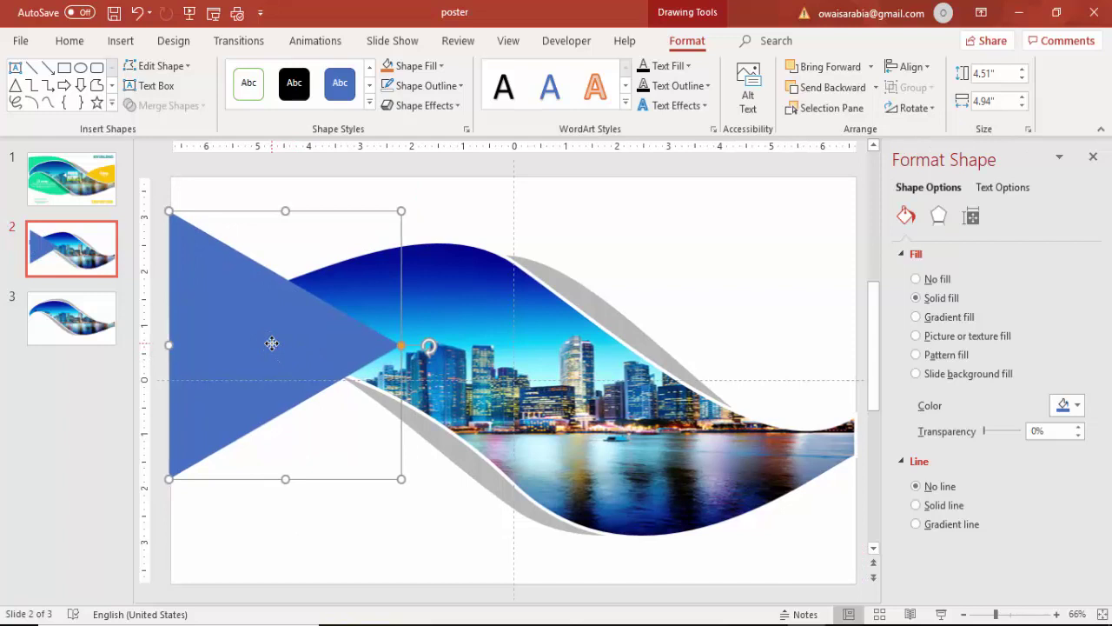
pyautogui.moveTo(405, 347)
pyautogui.mouseDown()
pyautogui.moveTo(448, 345)
pyautogui.moveTo(408, 347)
pyautogui.mouseUp()
pyautogui.moveTo(401, 480); pyautogui.dragTo(566, 467)
# In Edit Points mode, curve the triangle's top edge upward into a rounded arc.
pyautogui.rightClick(370, 323)
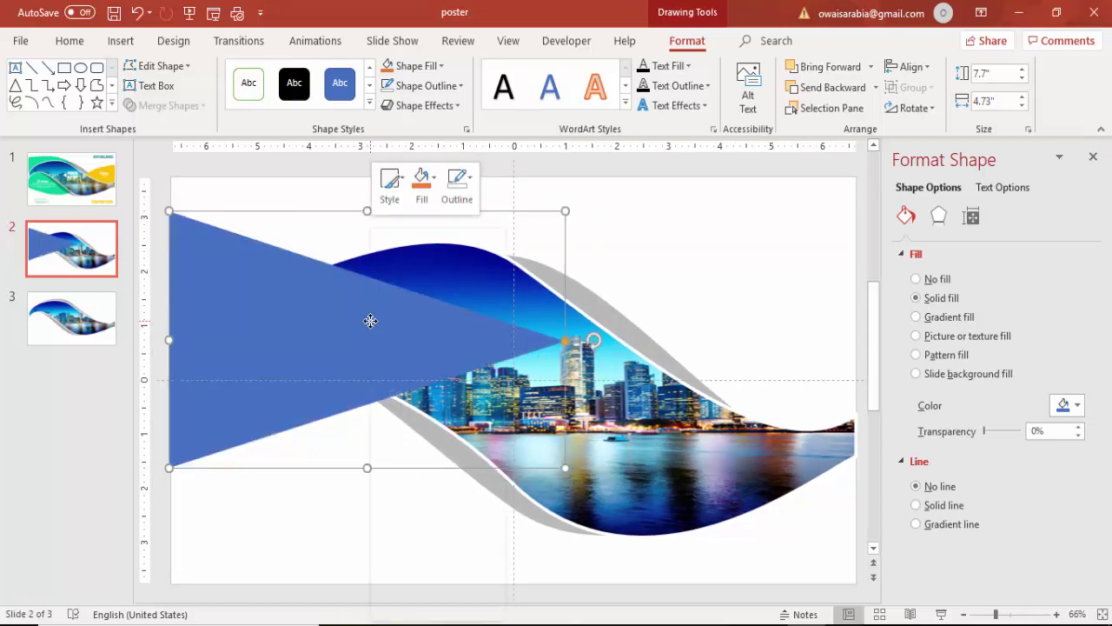
pyautogui.click(444, 352)
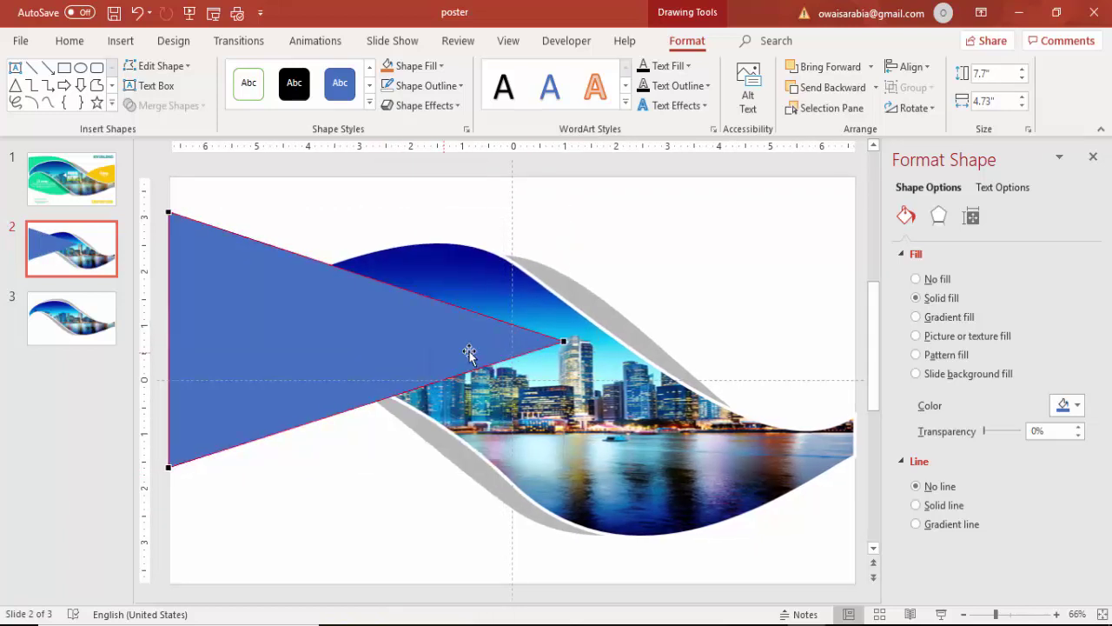
pyautogui.click(563, 341)
pyautogui.moveTo(433, 298); pyautogui.dragTo(453, 163)
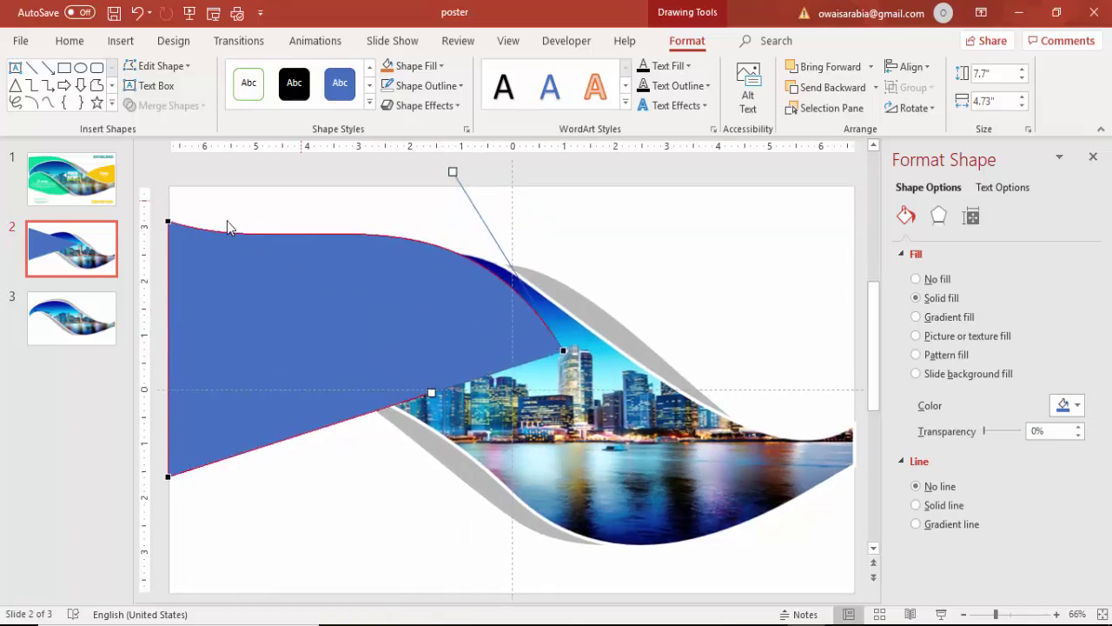
pyautogui.click(170, 220)
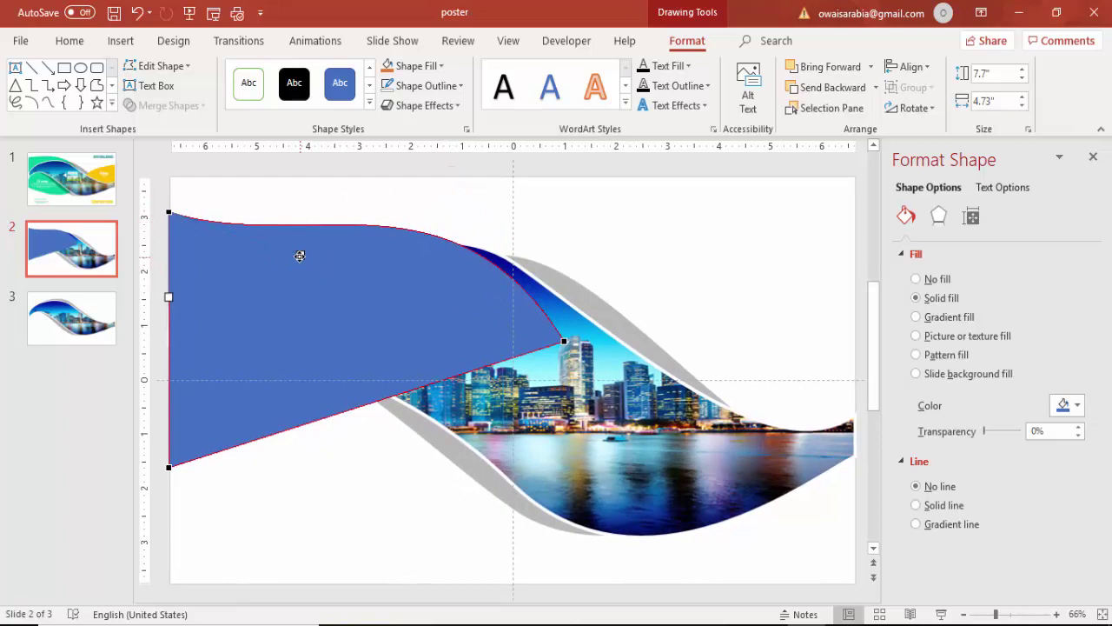
pyautogui.moveTo(298, 256); pyautogui.dragTo(288, 201)
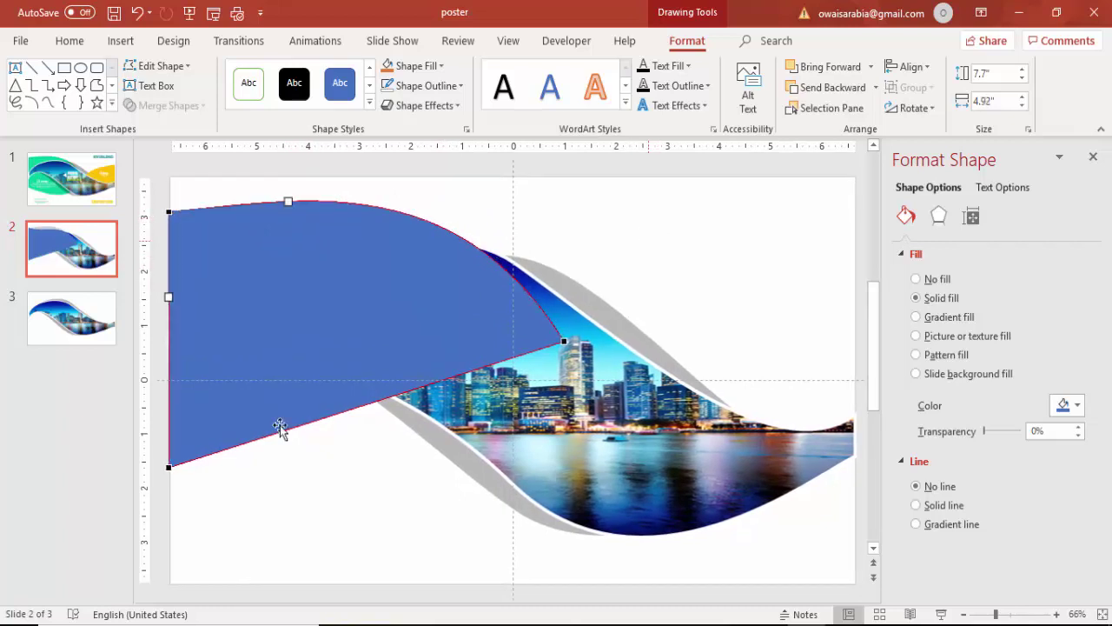
# Bow the bottom edge downward and push the tip further into the skyline, about 8.4 × 5.48 inches.
pyautogui.click(168, 468)
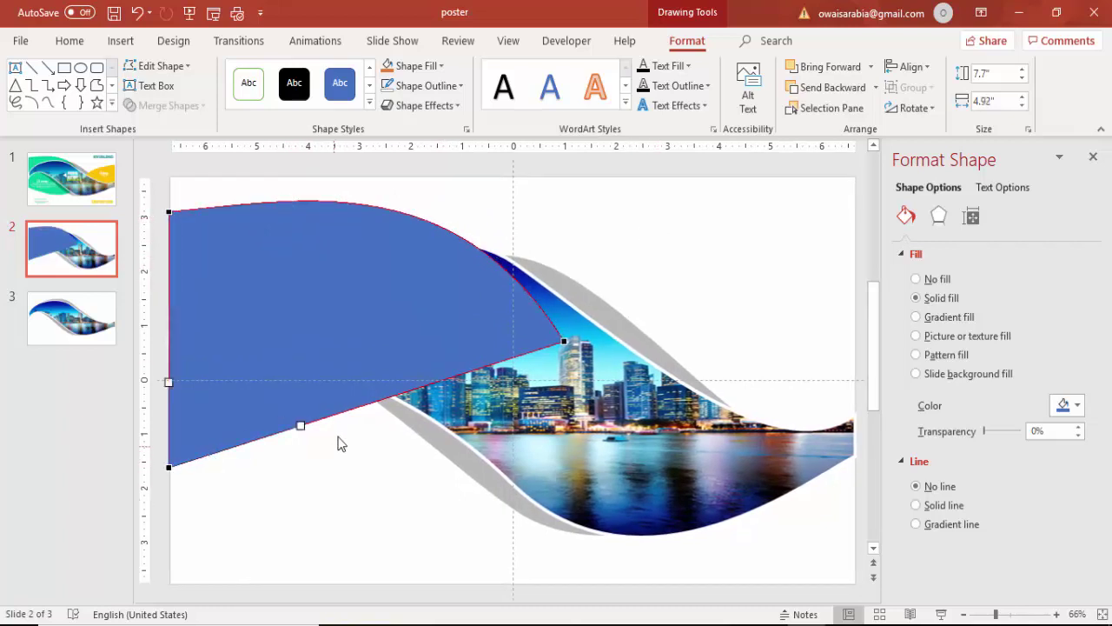
pyautogui.moveTo(300, 427); pyautogui.dragTo(348, 559)
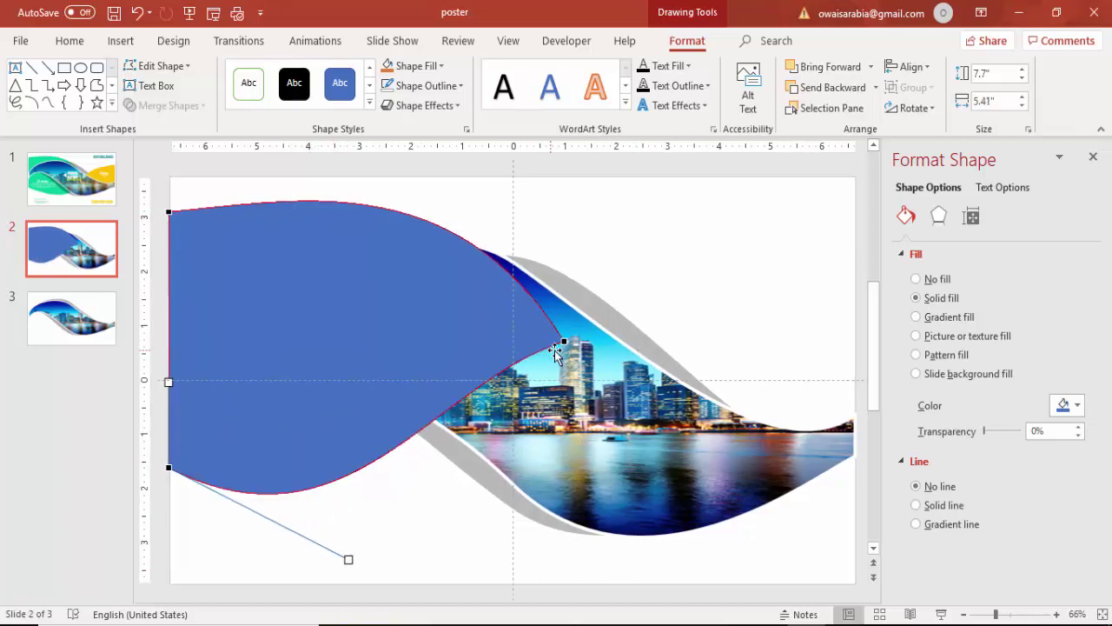
pyautogui.click(564, 344)
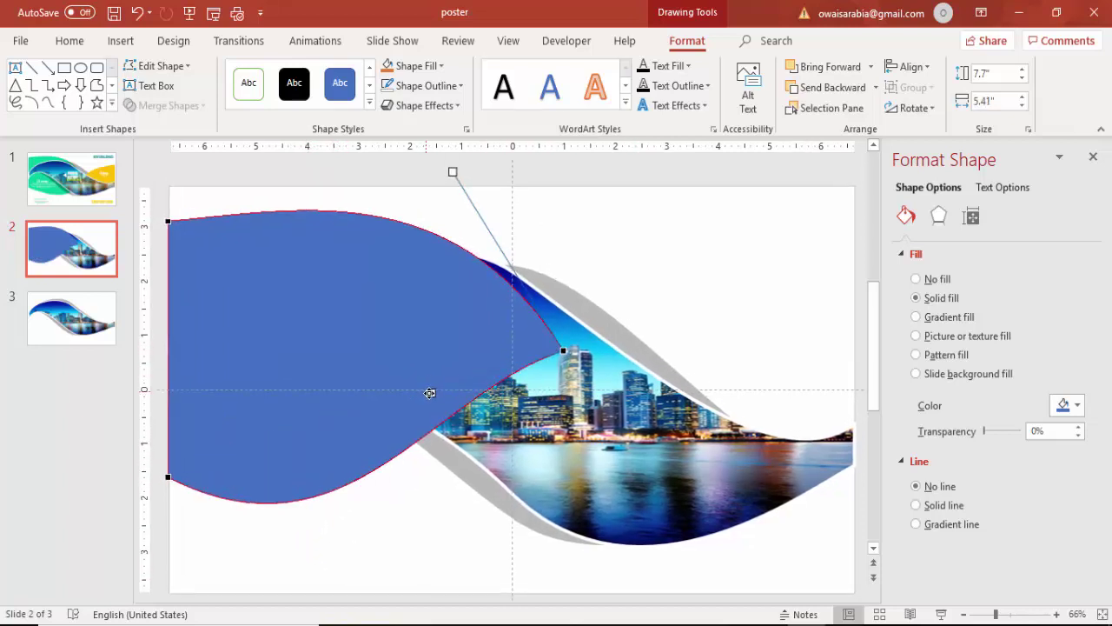
pyautogui.moveTo(430, 393); pyautogui.dragTo(471, 429)
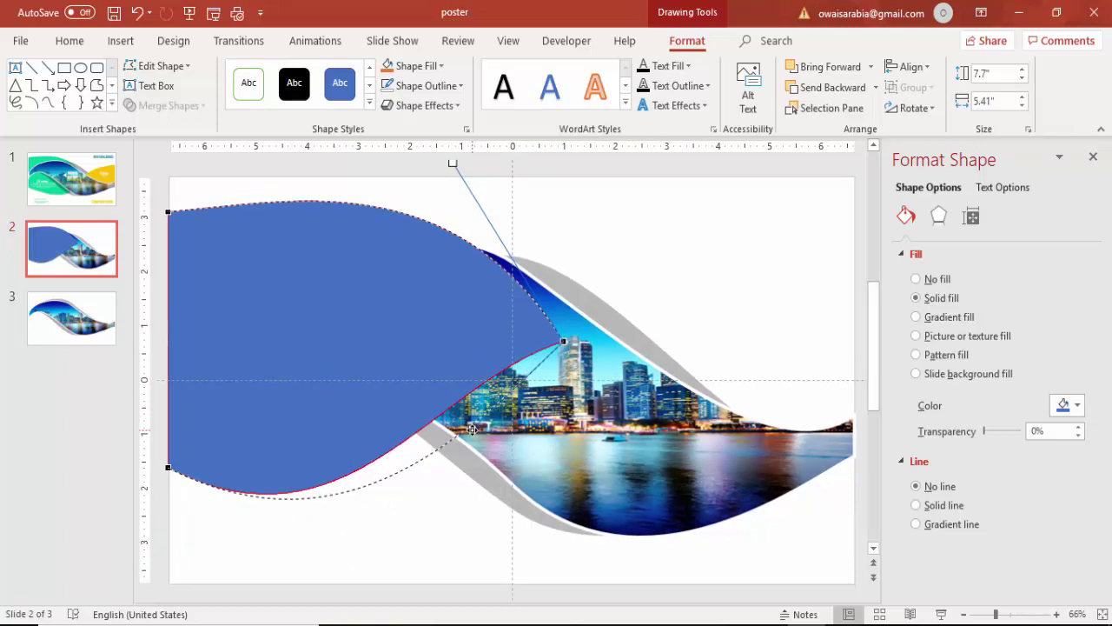
pyautogui.moveTo(473, 430); pyautogui.dragTo(473, 430)
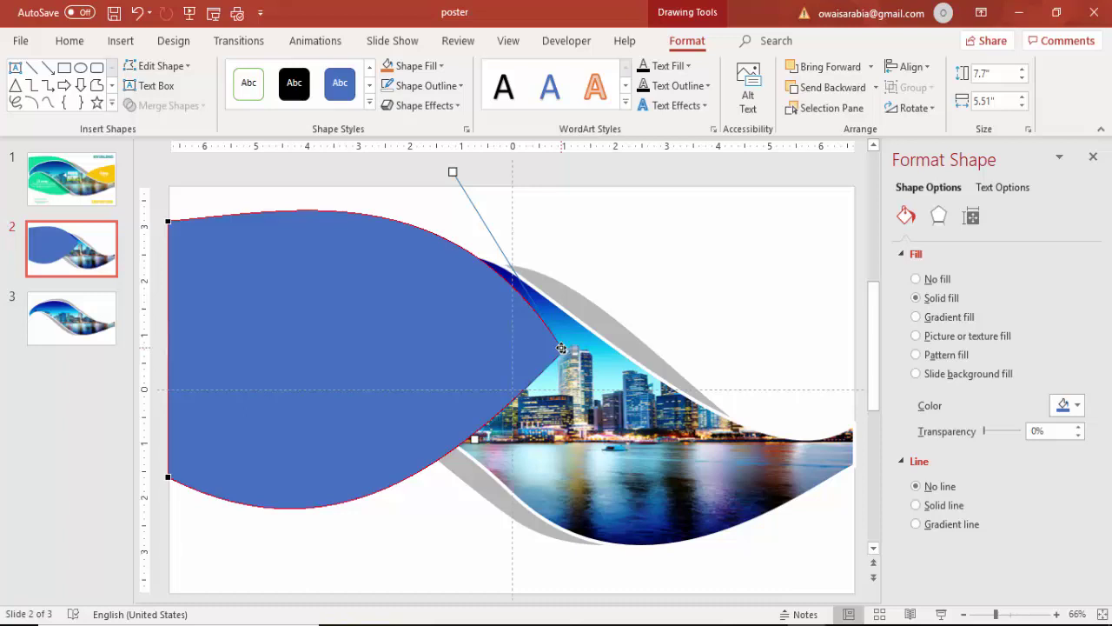
pyautogui.moveTo(561, 348); pyautogui.dragTo(599, 361)
# Select the blue leaf and pick a bright mint green in the More Colors hexagon picker.
pyautogui.click(569, 228)
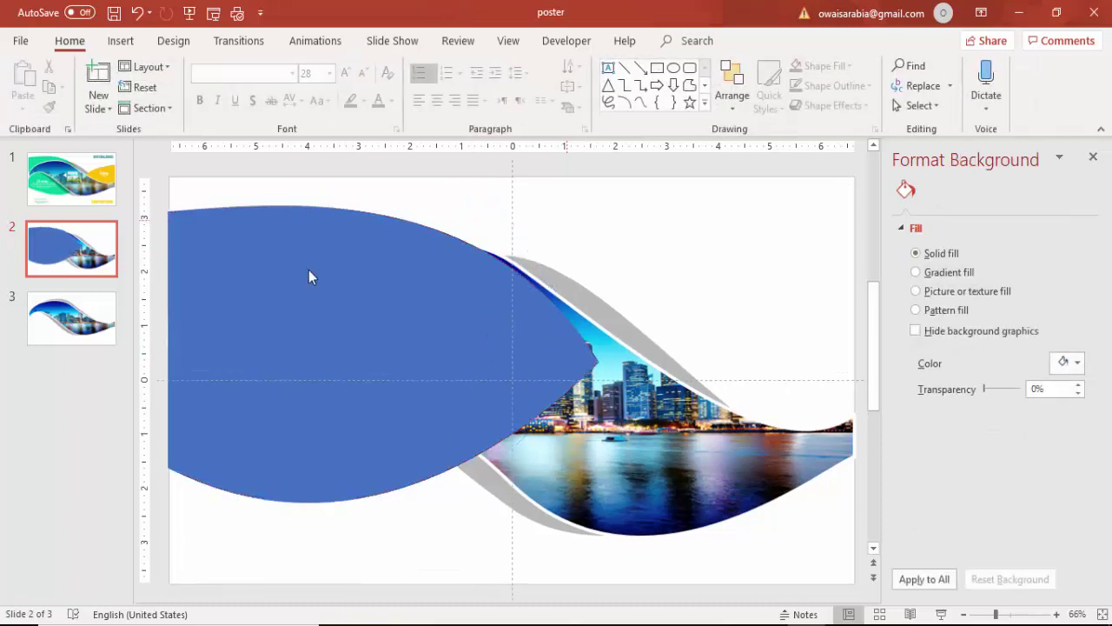
pyautogui.click(308, 266)
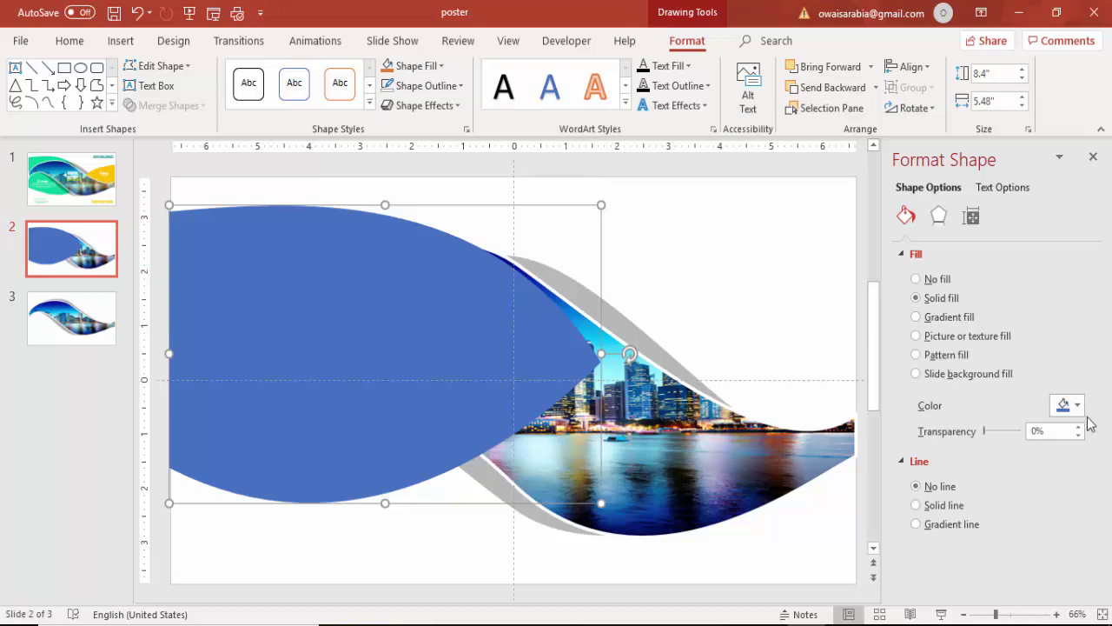
pyautogui.click(1076, 405)
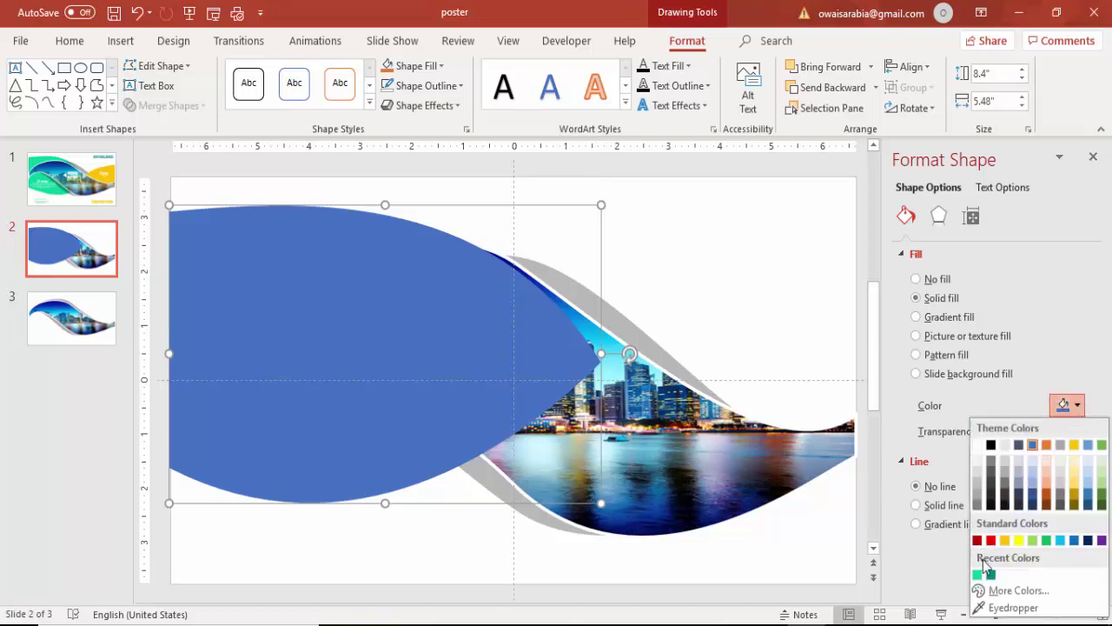
pyautogui.click(1005, 591)
pyautogui.click(455, 169)
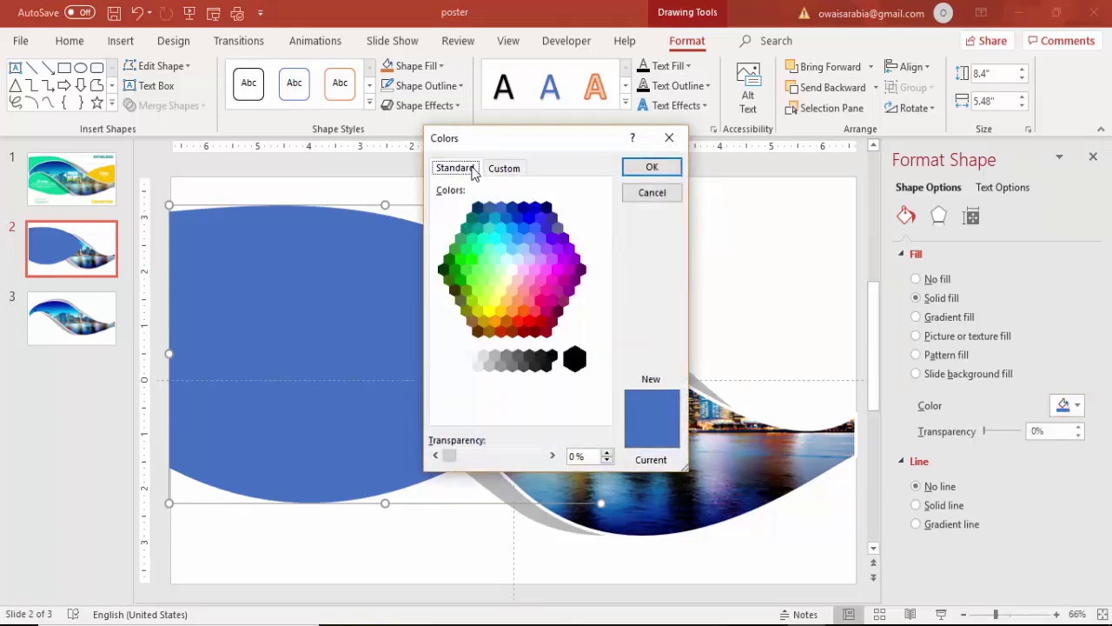
pyautogui.click(466, 227)
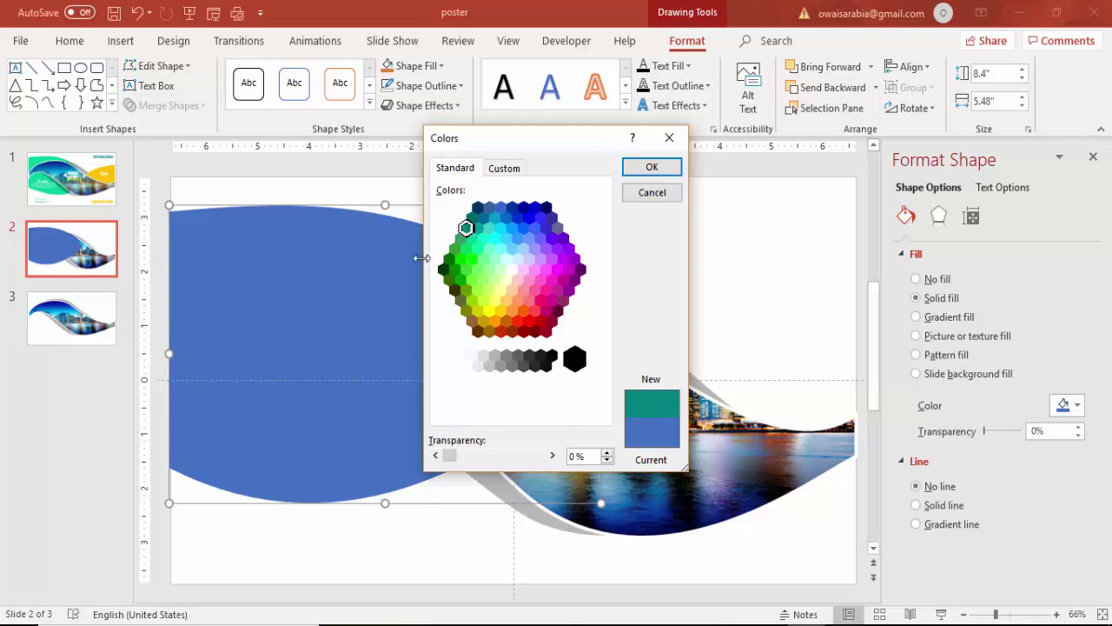
pyautogui.click(472, 238)
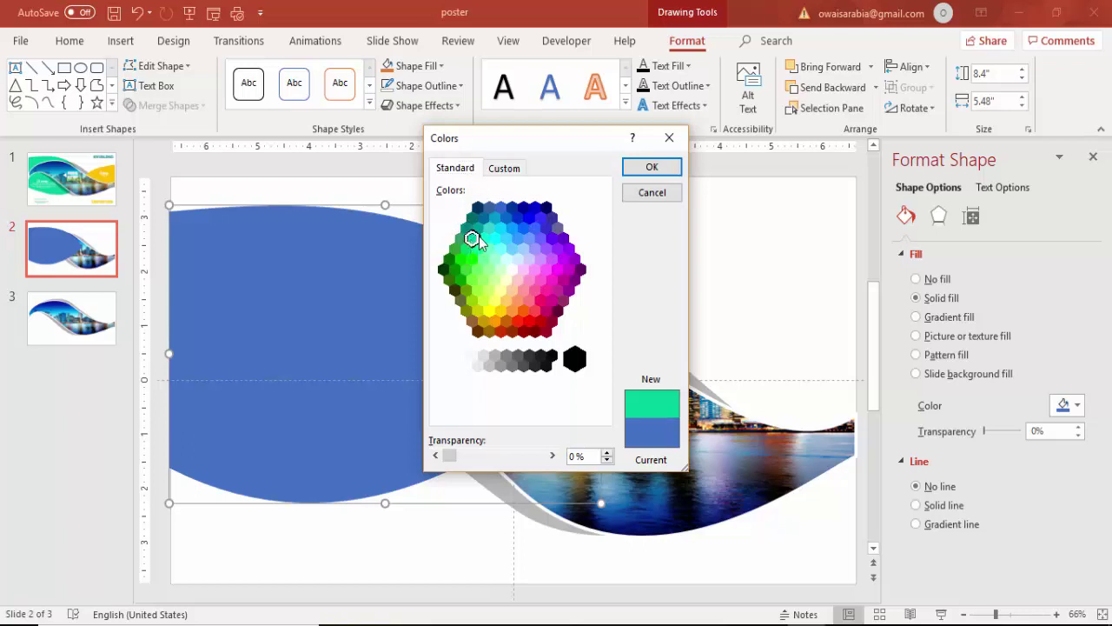
# Apply the mint green fill and send the leaf to the back, behind the skyline picture.
pyautogui.click(632, 167)
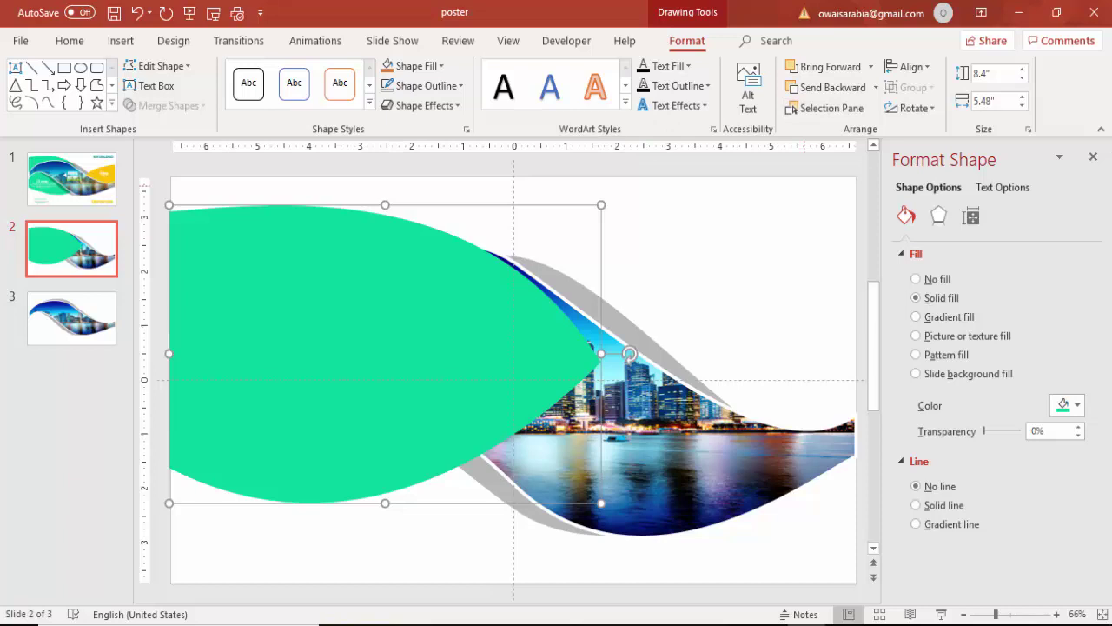
pyautogui.click(877, 87)
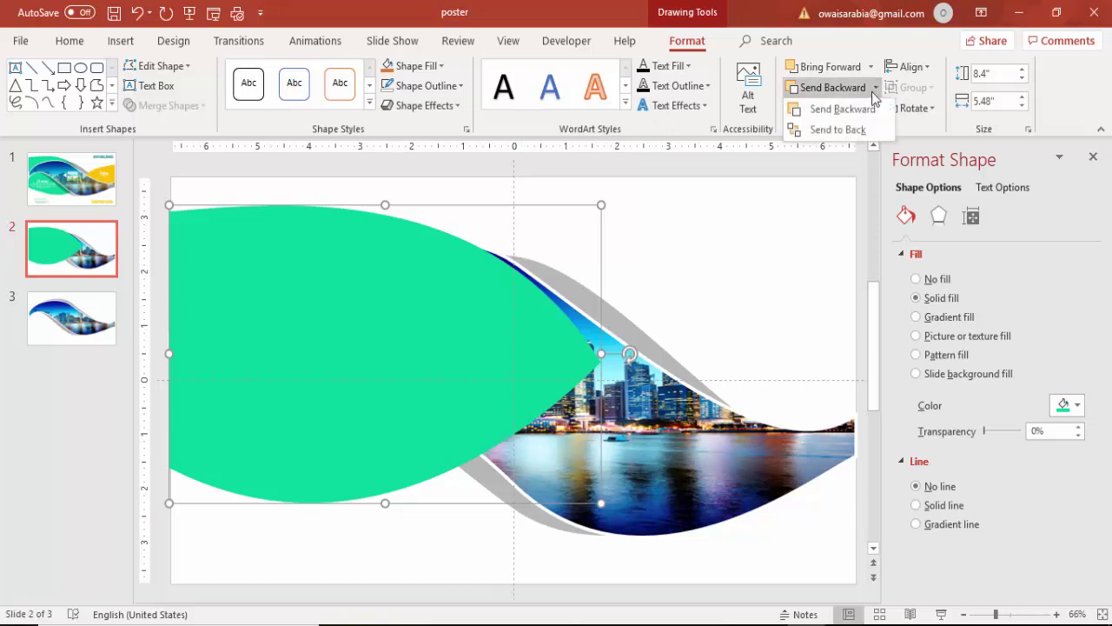
pyautogui.click(821, 128)
pyautogui.click(676, 229)
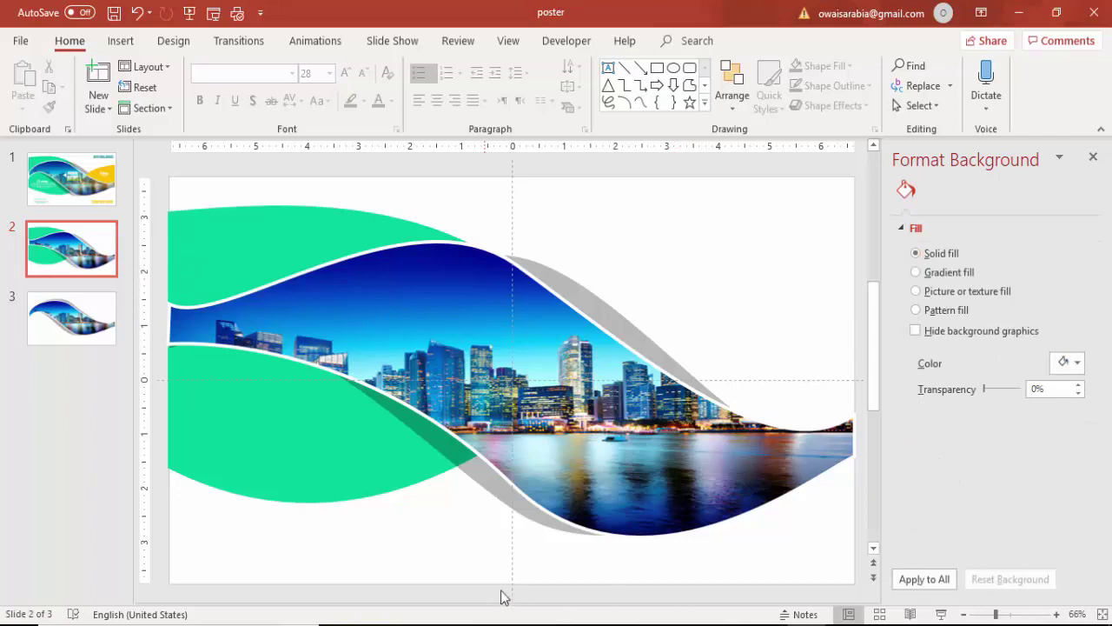
# Reselect the green leaf shape after dismissing the Shapes gallery.
pyautogui.click(120, 41)
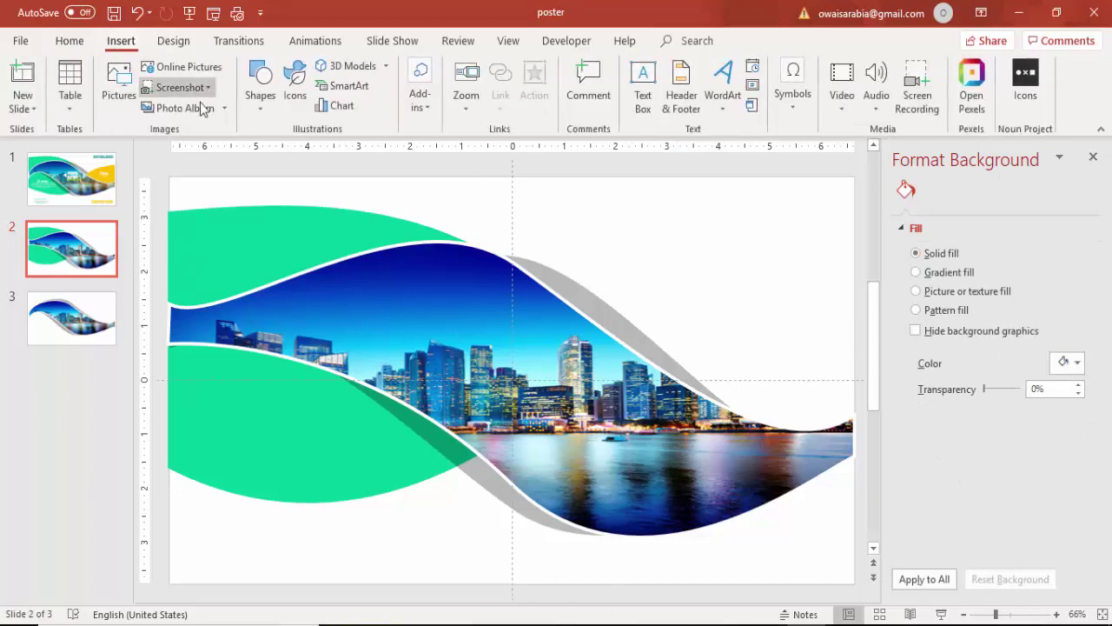
pyautogui.click(257, 102)
pyautogui.click(208, 211)
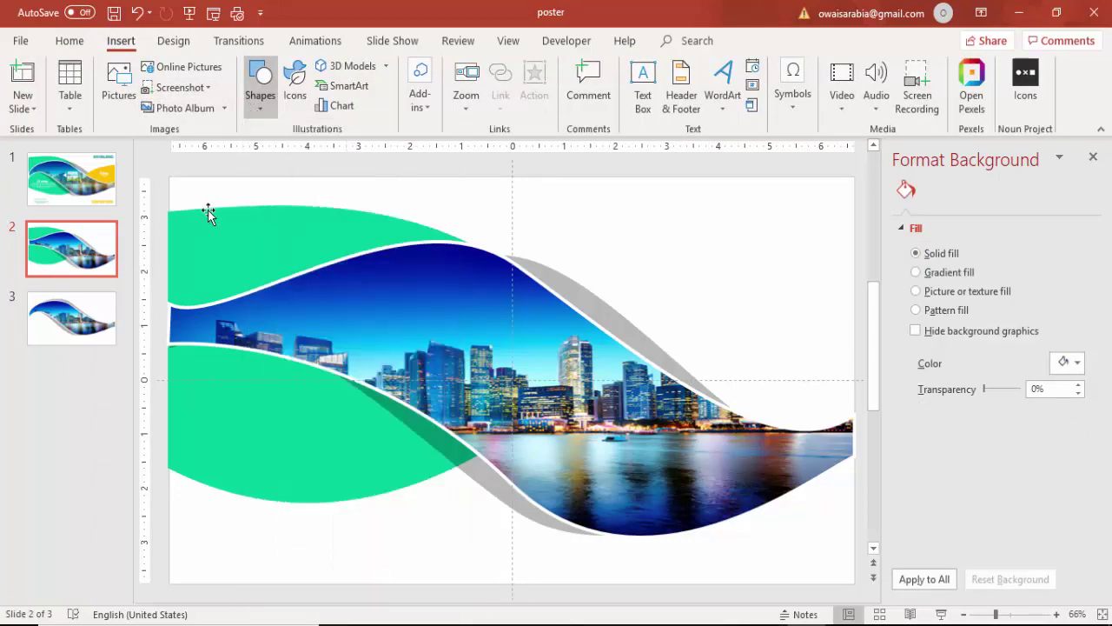
pyautogui.click(208, 215)
# Duplicate the green leaf, flip it horizontally, and shrink it to 4.62 × 3.53 inches at the right edge.
pyautogui.moveTo(208, 215); pyautogui.dragTo(461, 278)
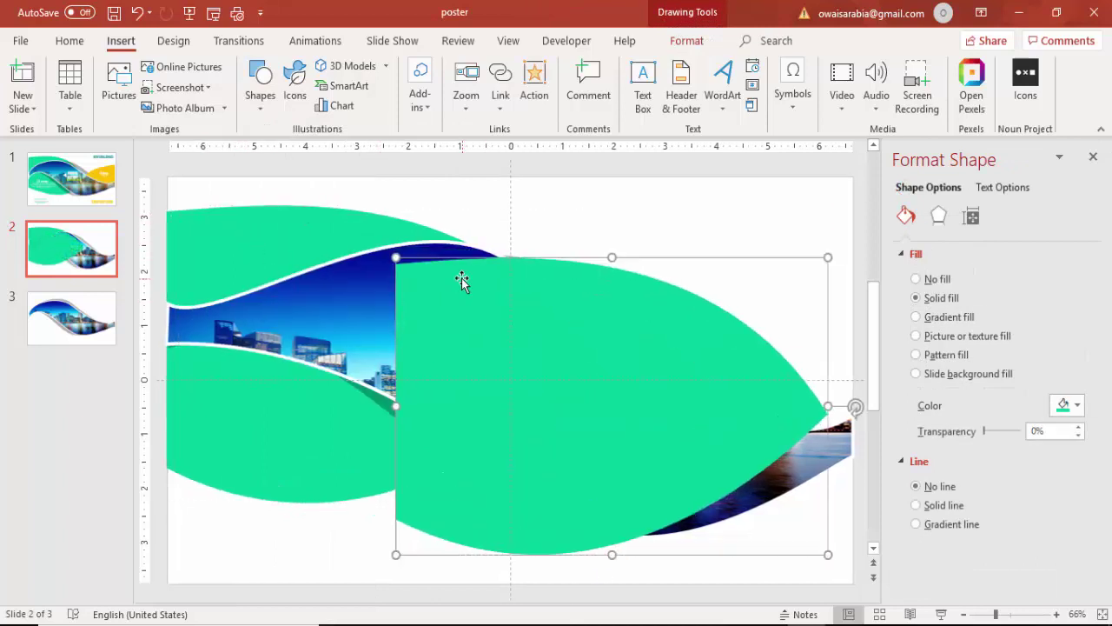
pyautogui.click(692, 45)
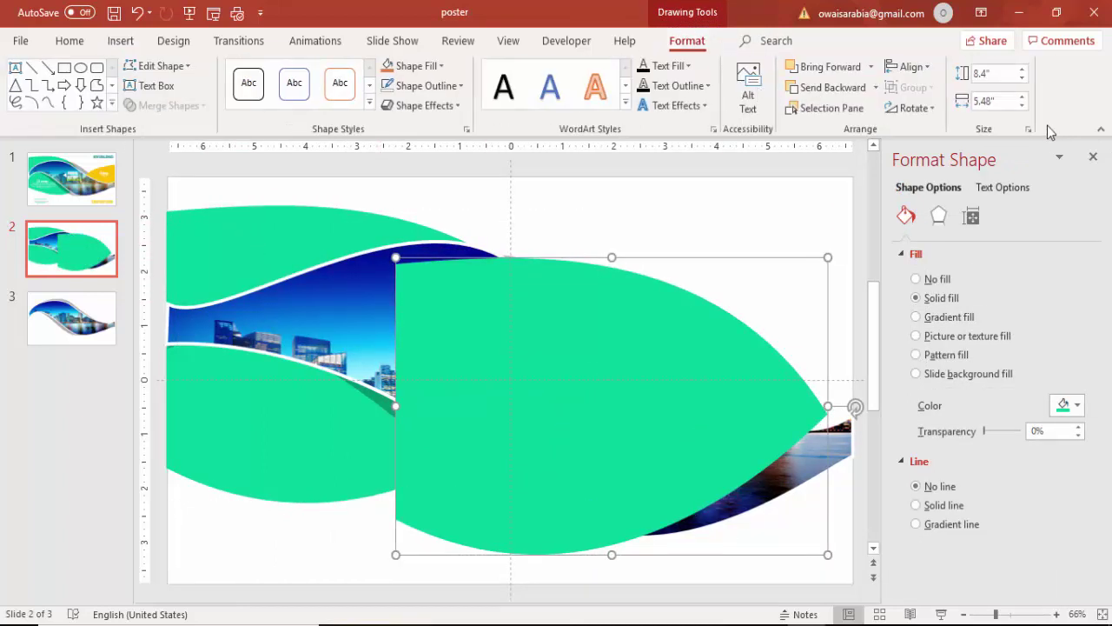
pyautogui.click(914, 108)
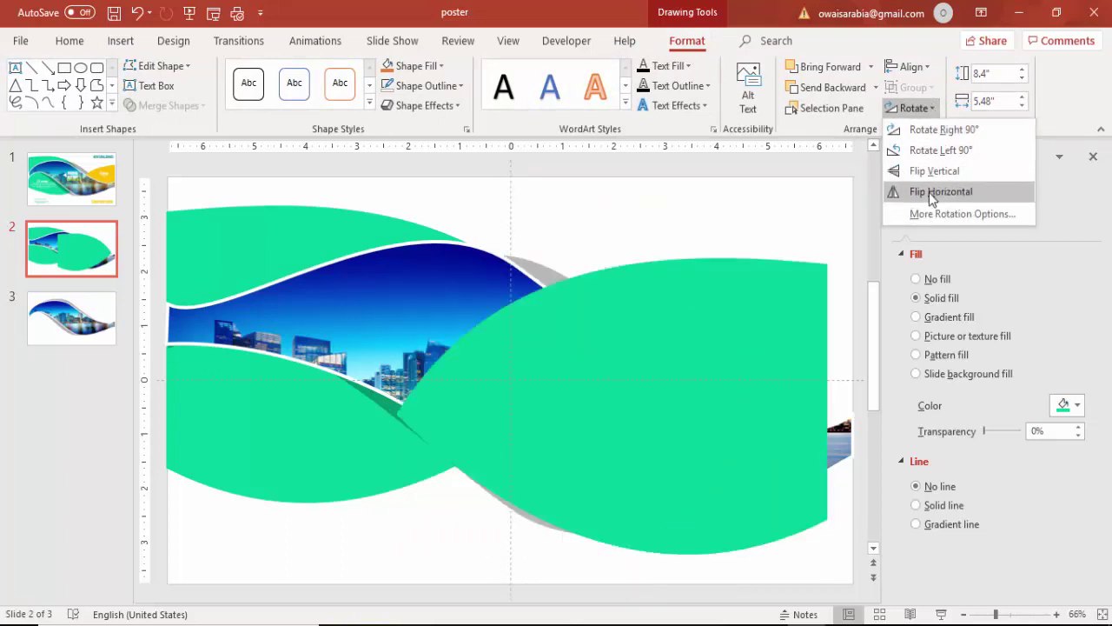
pyautogui.click(929, 192)
pyautogui.moveTo(728, 373); pyautogui.dragTo(760, 367)
pyautogui.moveTo(472, 278); pyautogui.dragTo(596, 356)
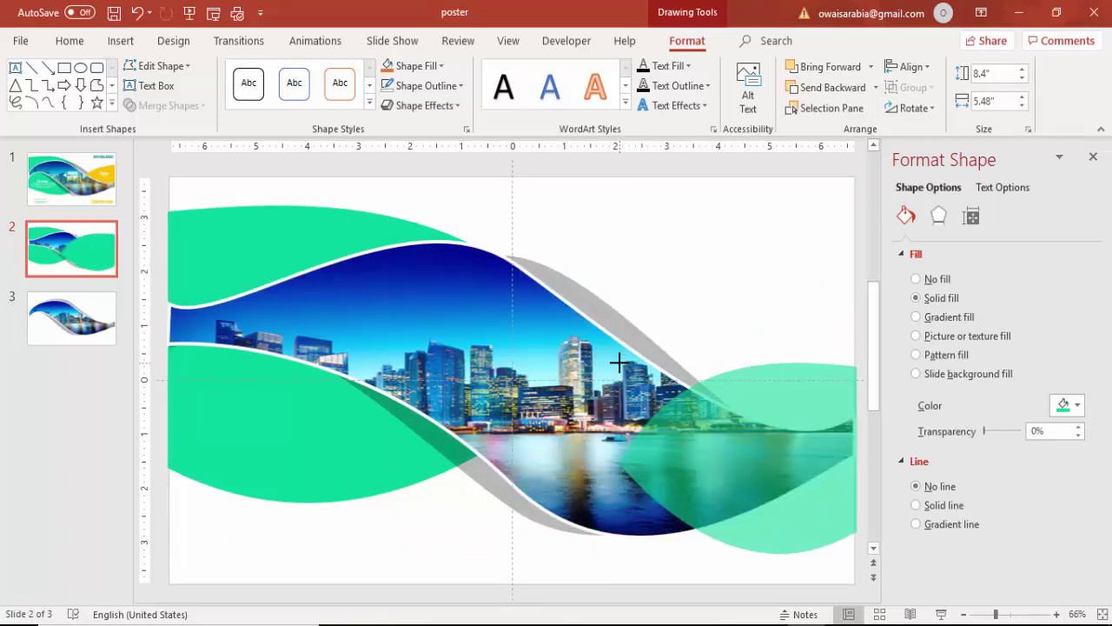
pyautogui.moveTo(727, 450); pyautogui.dragTo(721, 377)
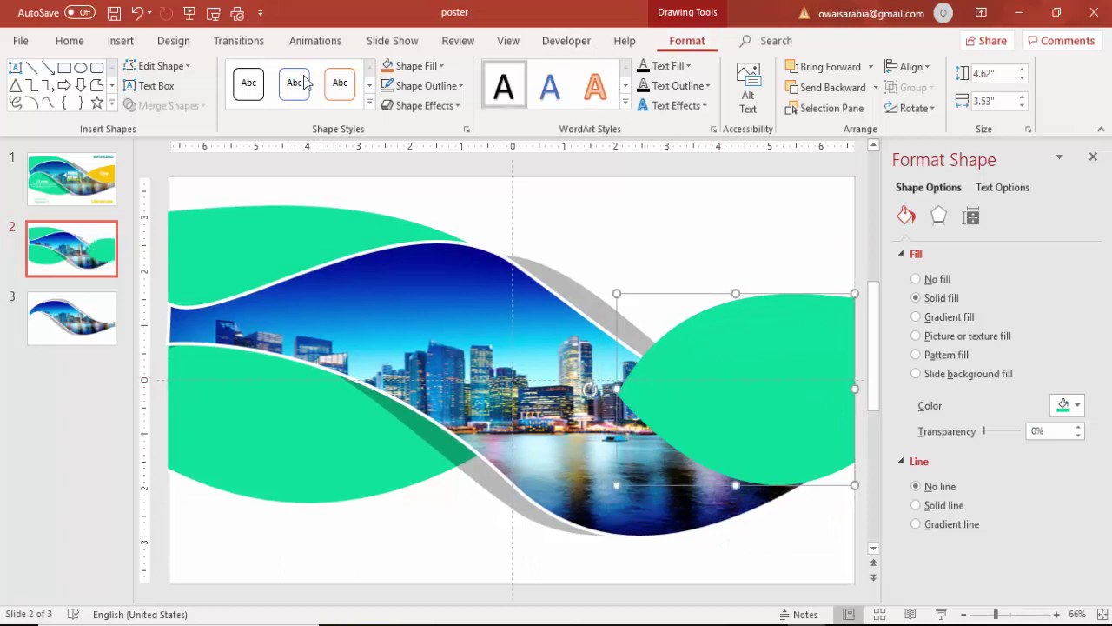
# Fill the mirrored right leaf gold, send it behind the skyline picture, and nudge it slightly up.
pyautogui.click(435, 68)
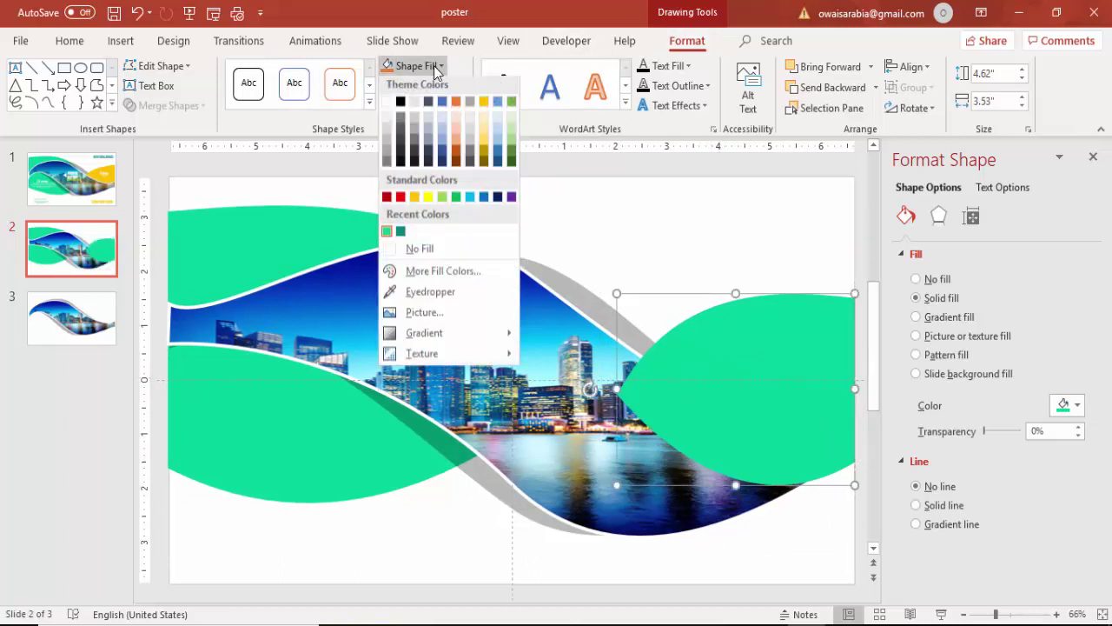
pyautogui.click(414, 200)
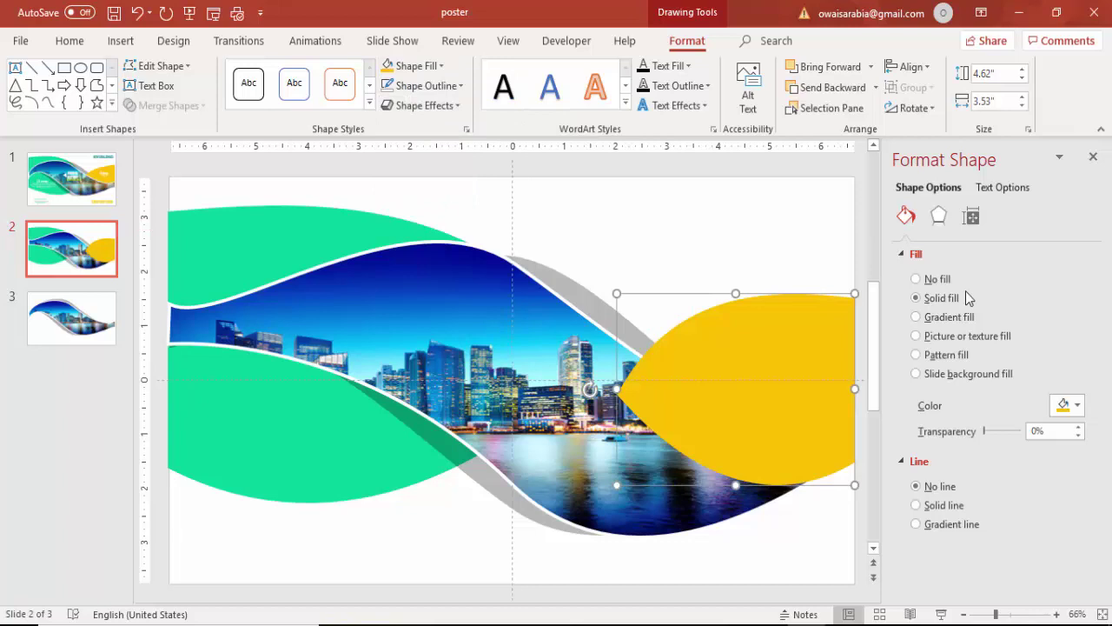
pyautogui.click(832, 88)
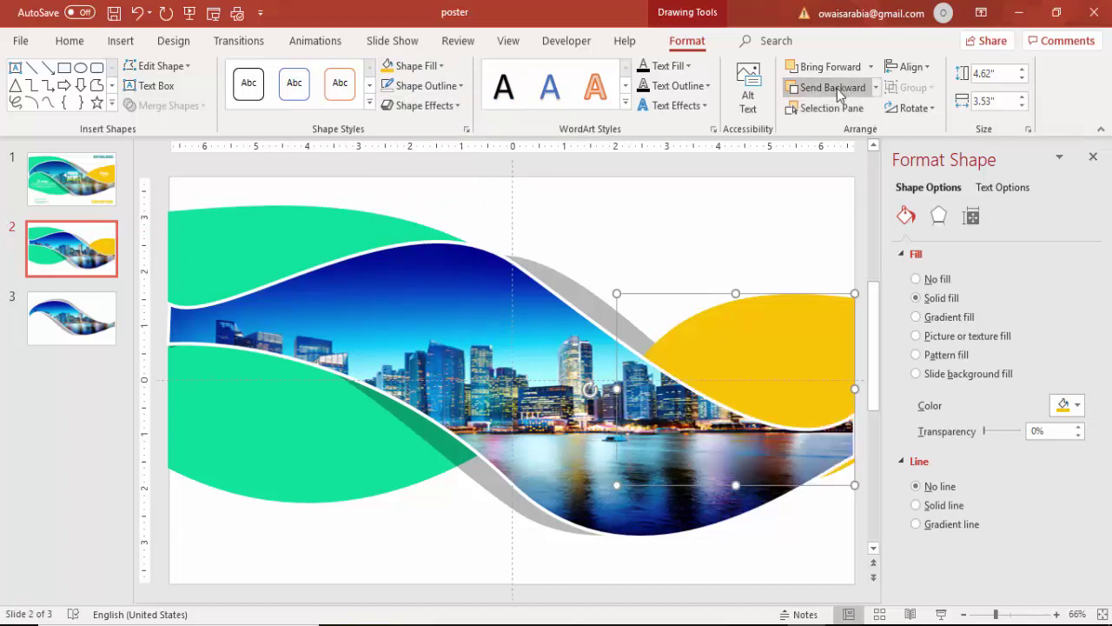
pyautogui.click(673, 228)
pyautogui.click(779, 314)
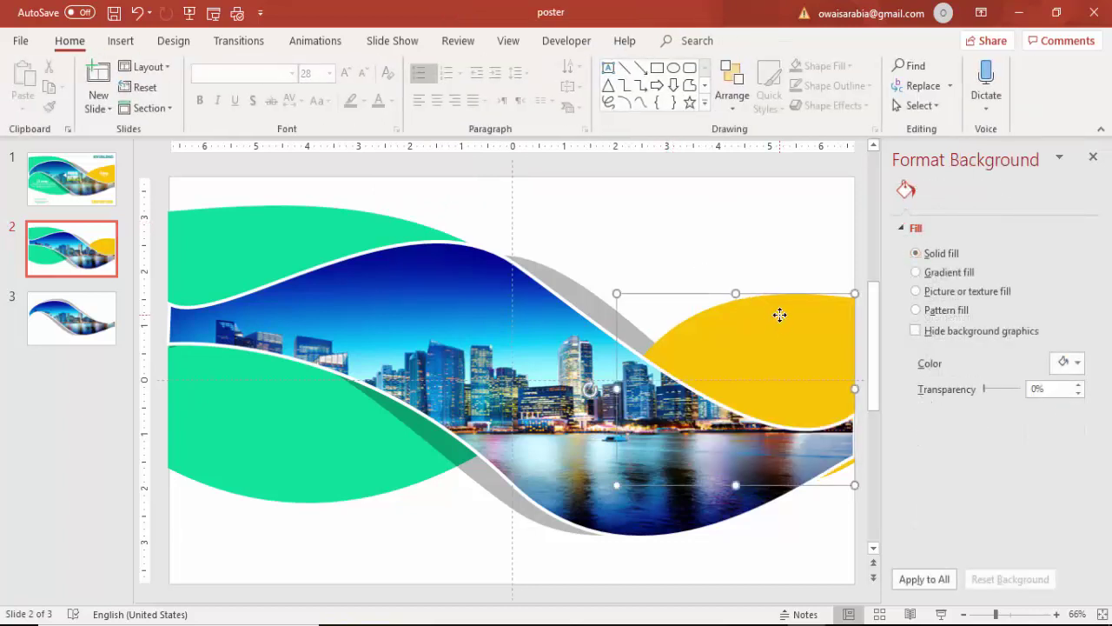
pyautogui.moveTo(788, 330); pyautogui.dragTo(787, 322)
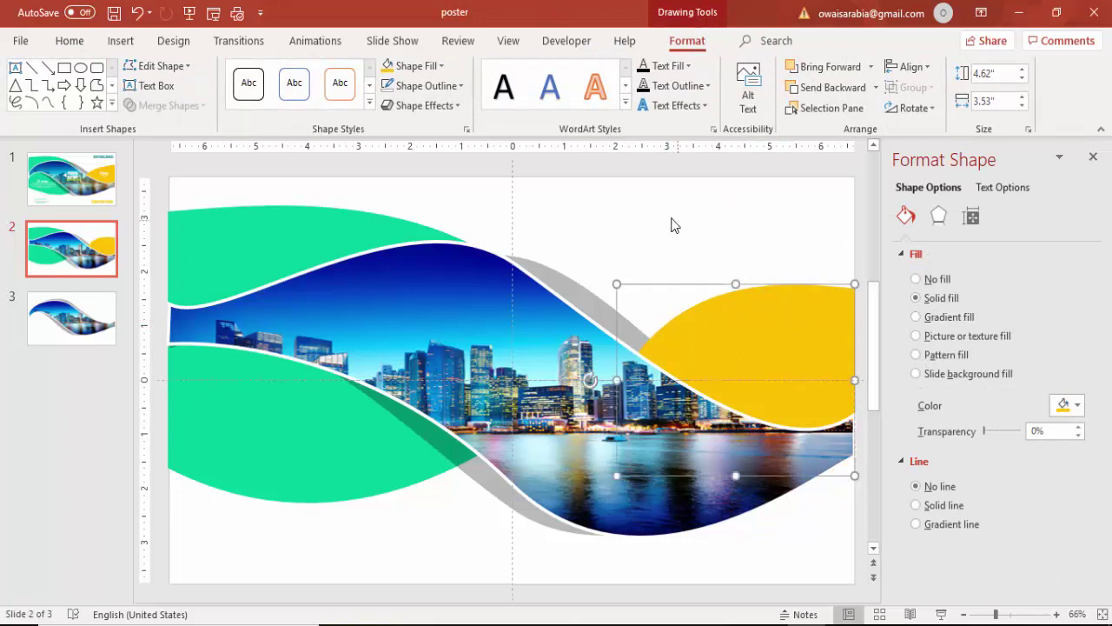
pyautogui.click(669, 223)
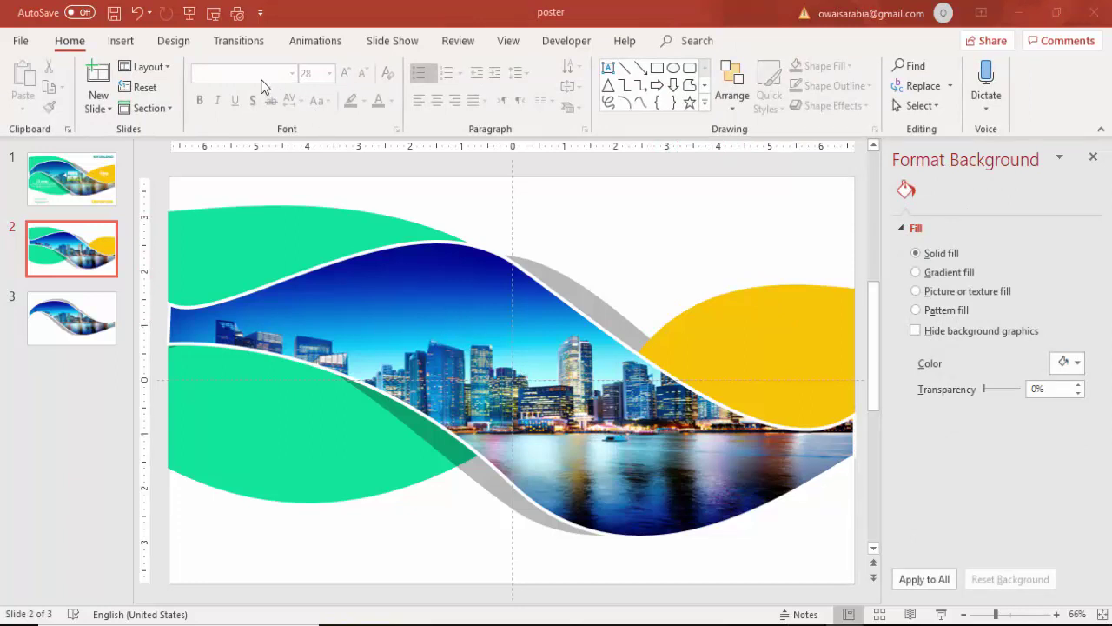
# Draw a small white triangle without outline over the skyline.
pyautogui.click(121, 41)
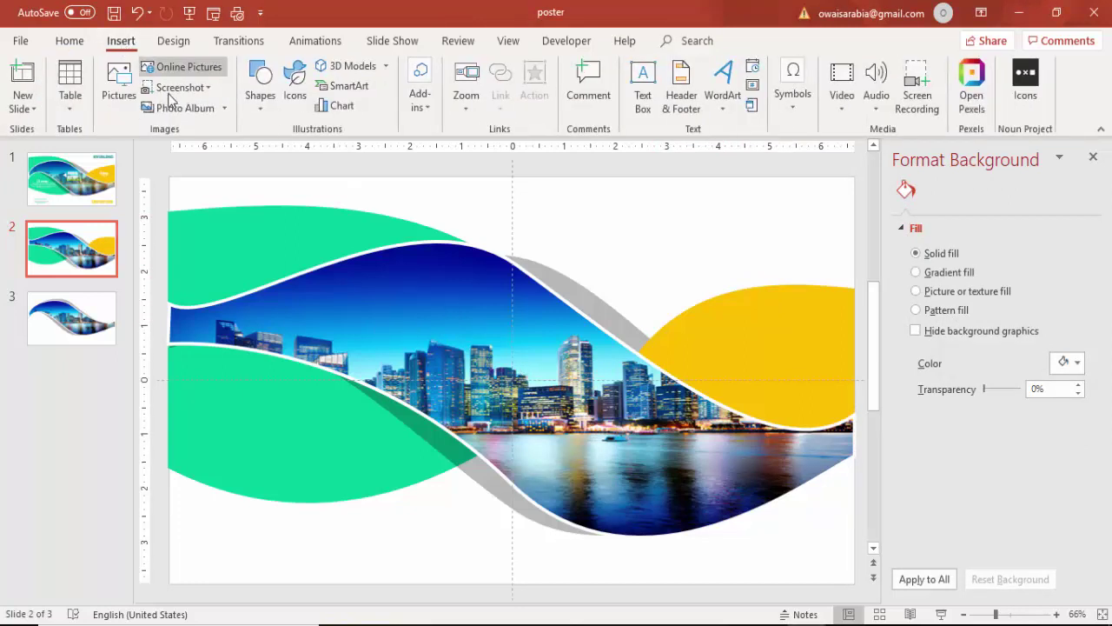
pyautogui.click(262, 103)
pyautogui.click(286, 273)
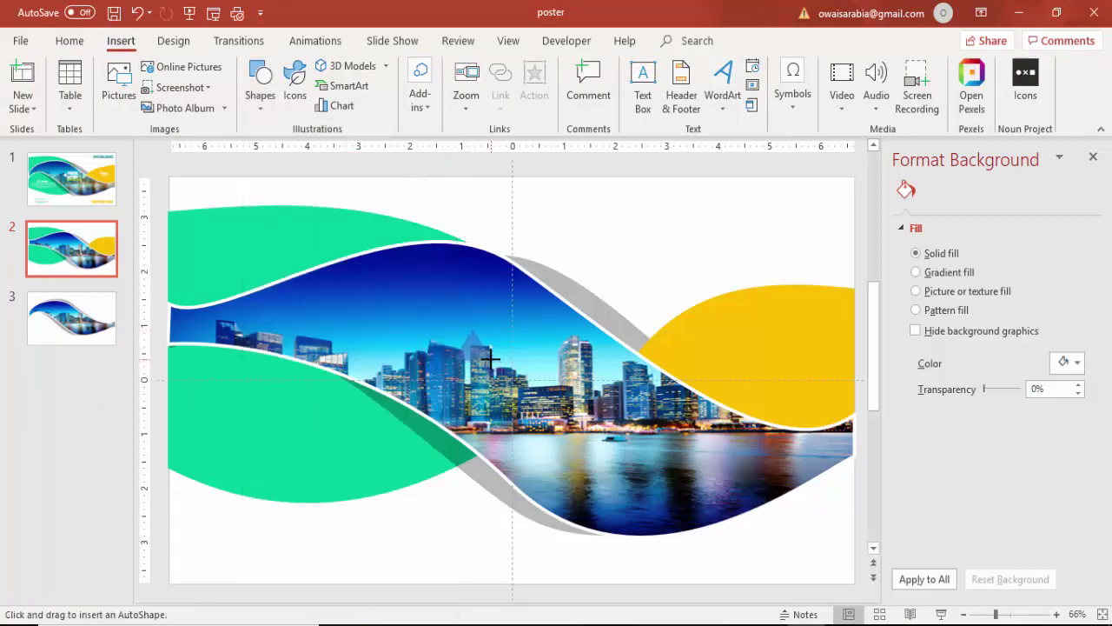
pyautogui.moveTo(453, 331); pyautogui.dragTo(491, 358)
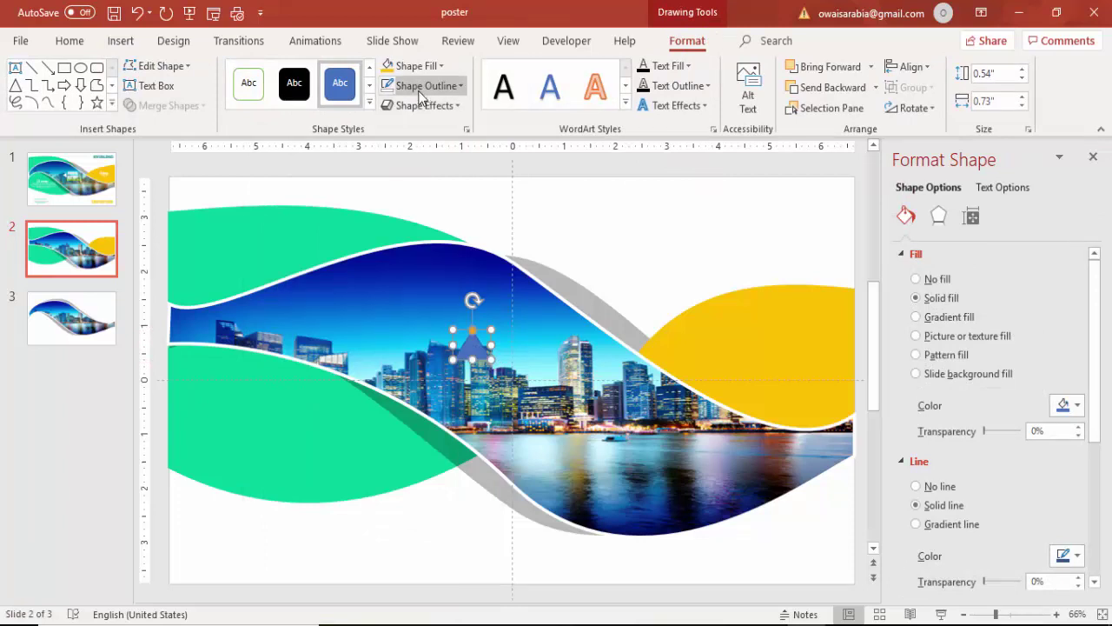
pyautogui.click(423, 87)
pyautogui.click(415, 269)
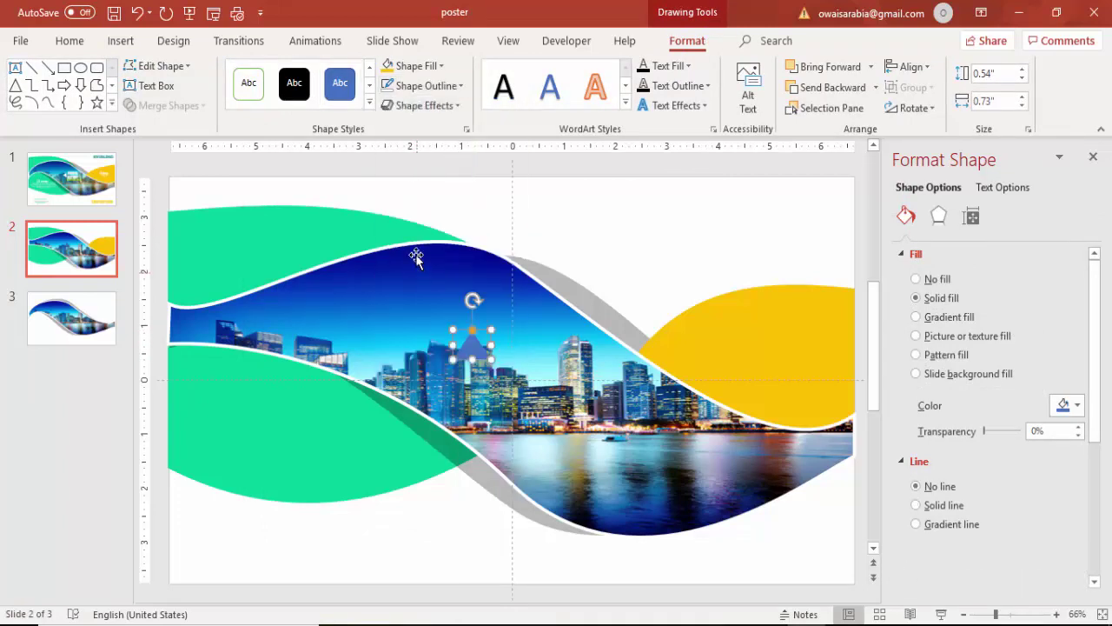
pyautogui.click(410, 67)
pyautogui.click(388, 106)
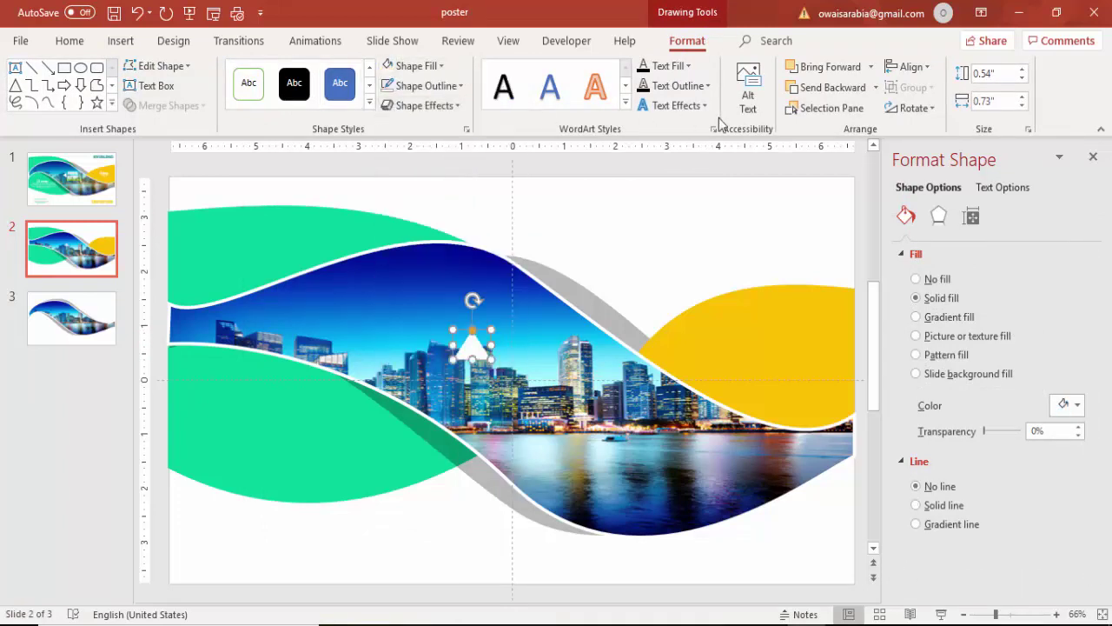
# Rotate the white triangle to point left, and set the skyline picture's transparency to 28%.
pyautogui.click(929, 111)
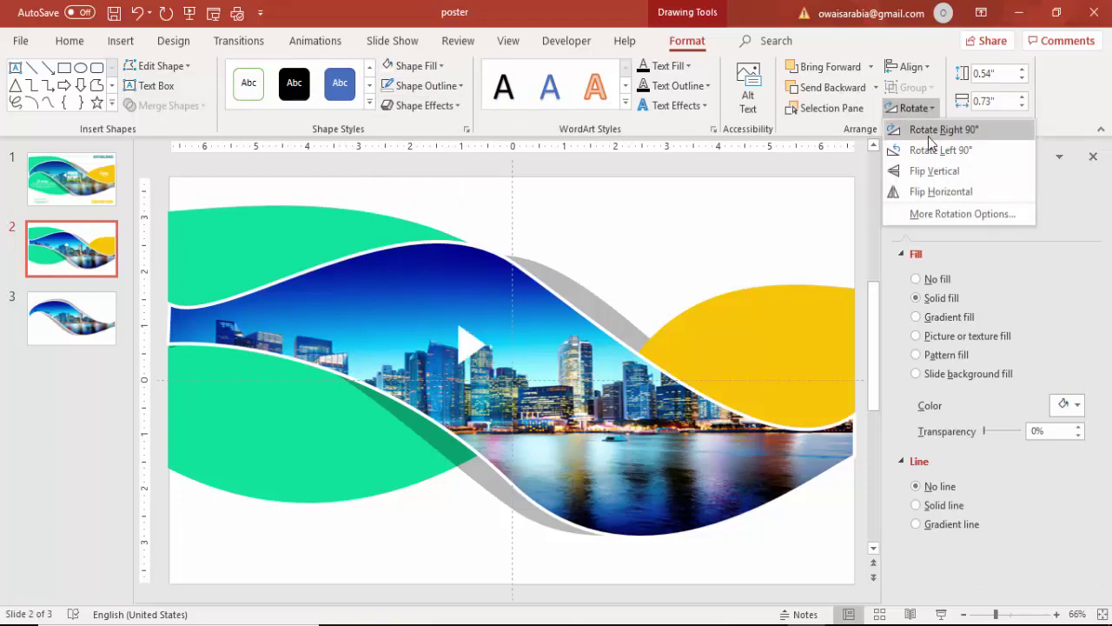
pyautogui.click(932, 152)
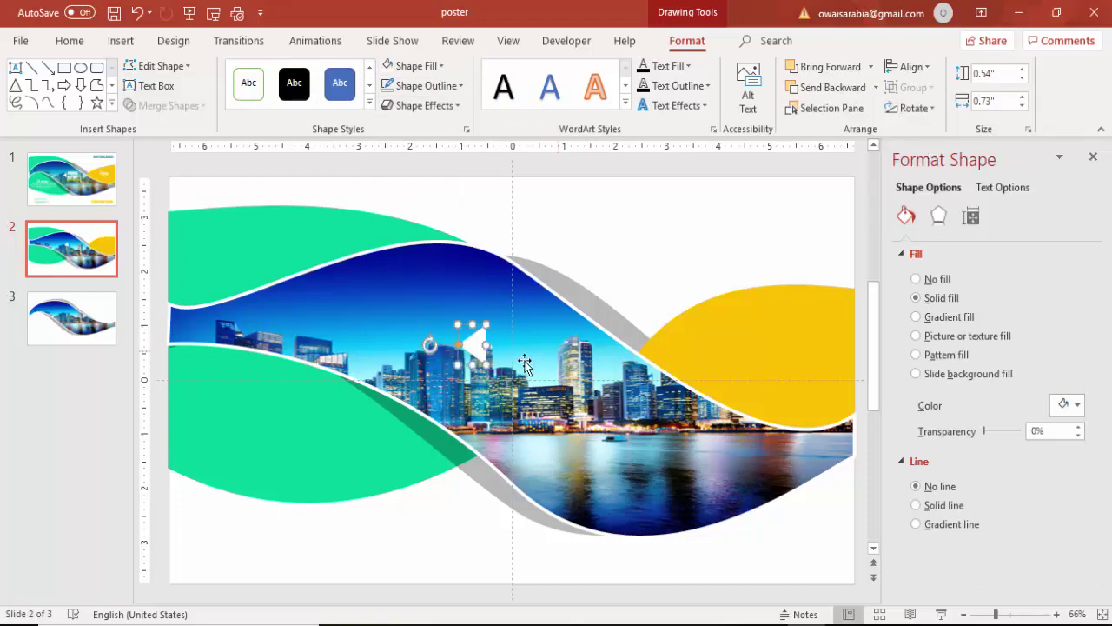
pyautogui.moveTo(476, 352); pyautogui.dragTo(471, 365)
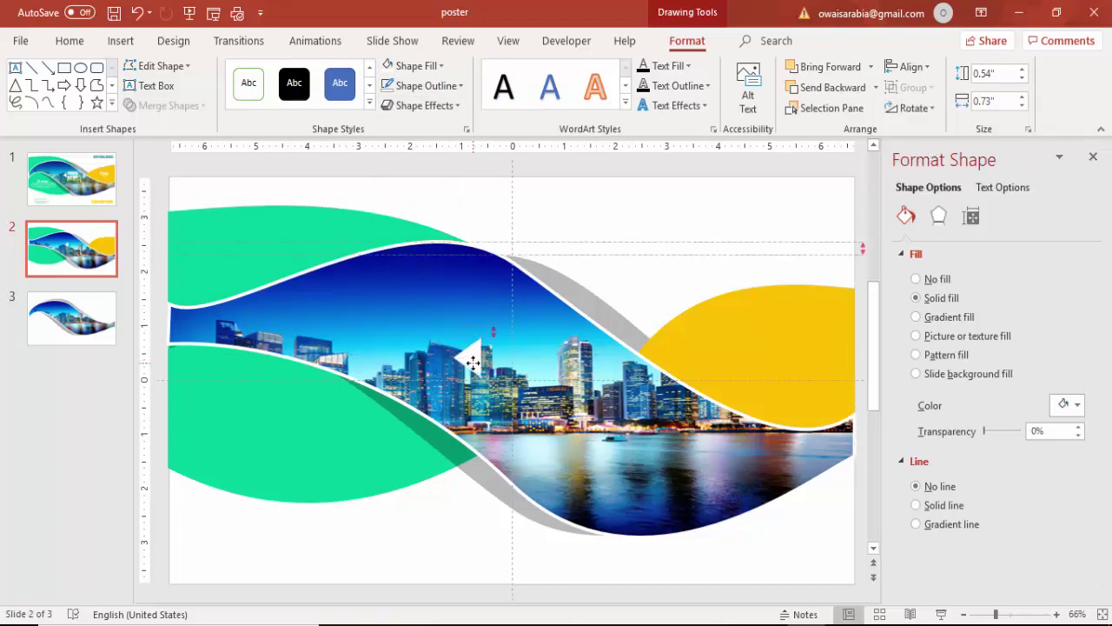
pyautogui.click(442, 264)
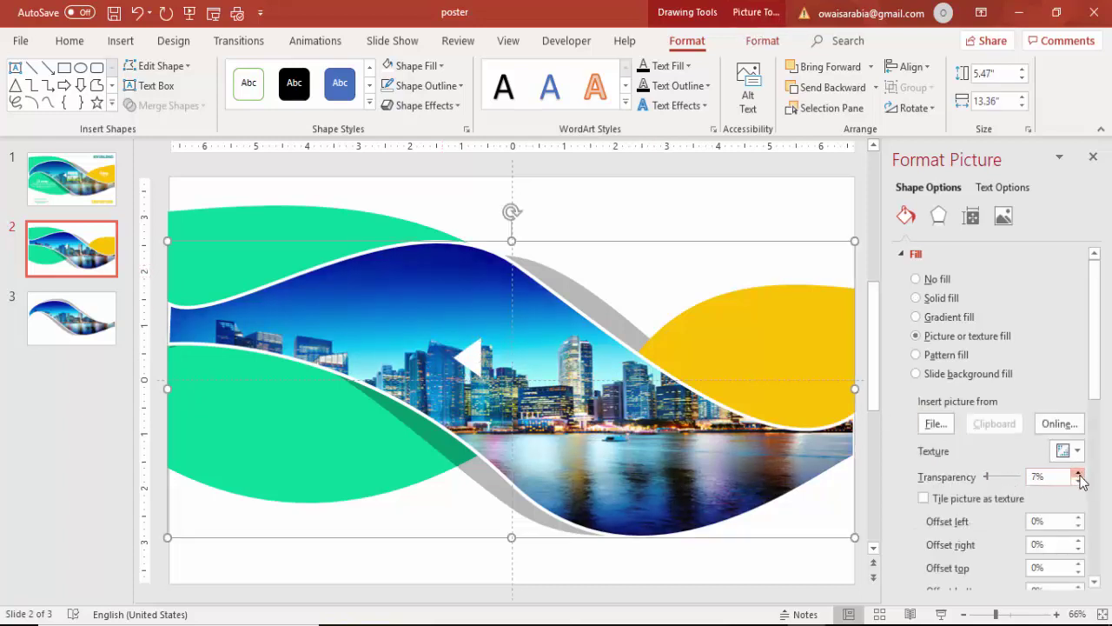
pyautogui.moveTo(1077, 476); pyautogui.dragTo(1077, 476)
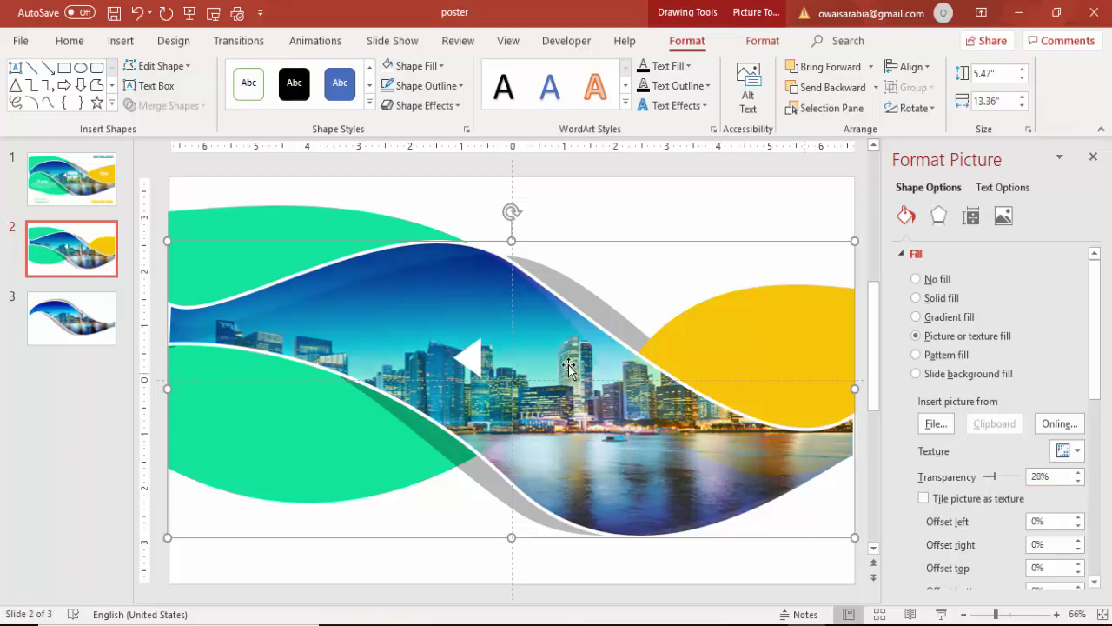
# Add a text box reading 'ANNUAL REPORT' over the skyline beside the arrow.
pyautogui.click(572, 223)
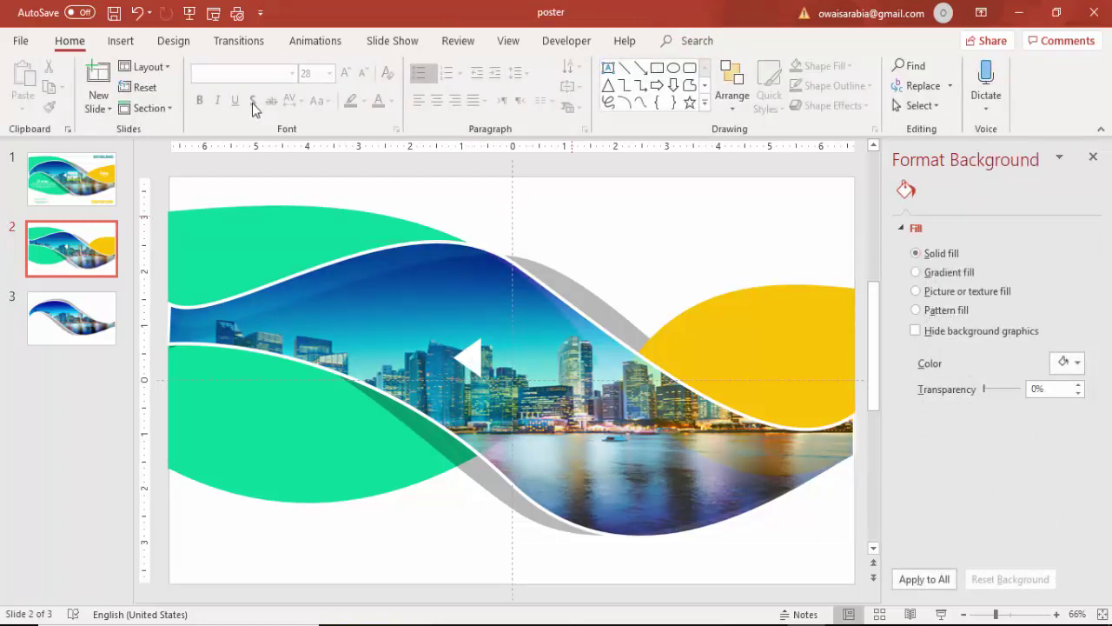
pyautogui.click(120, 41)
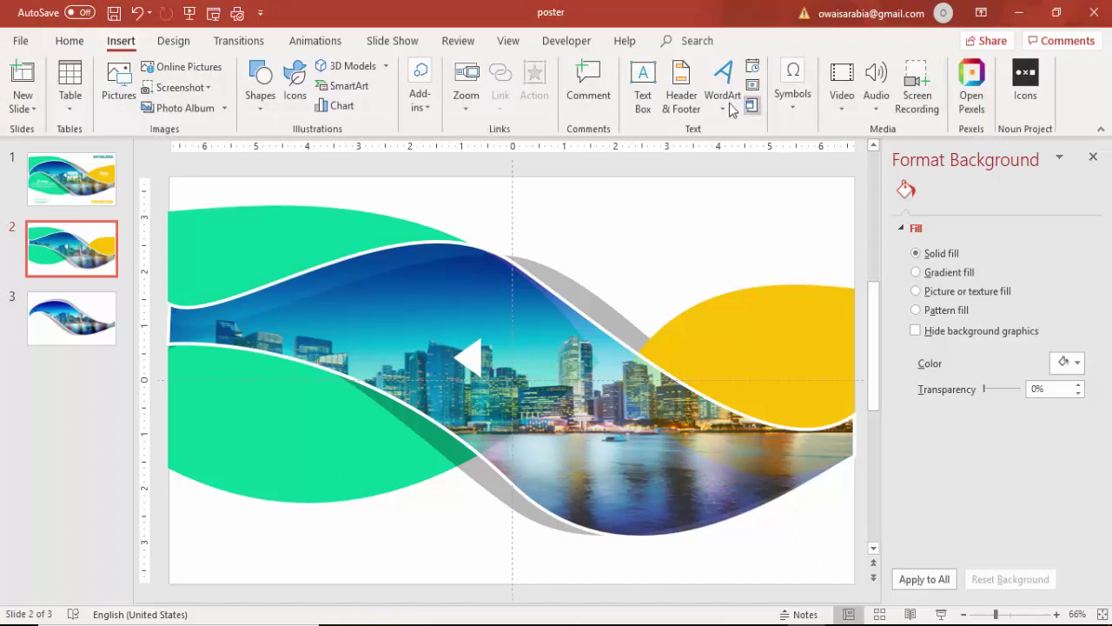
pyautogui.click(643, 83)
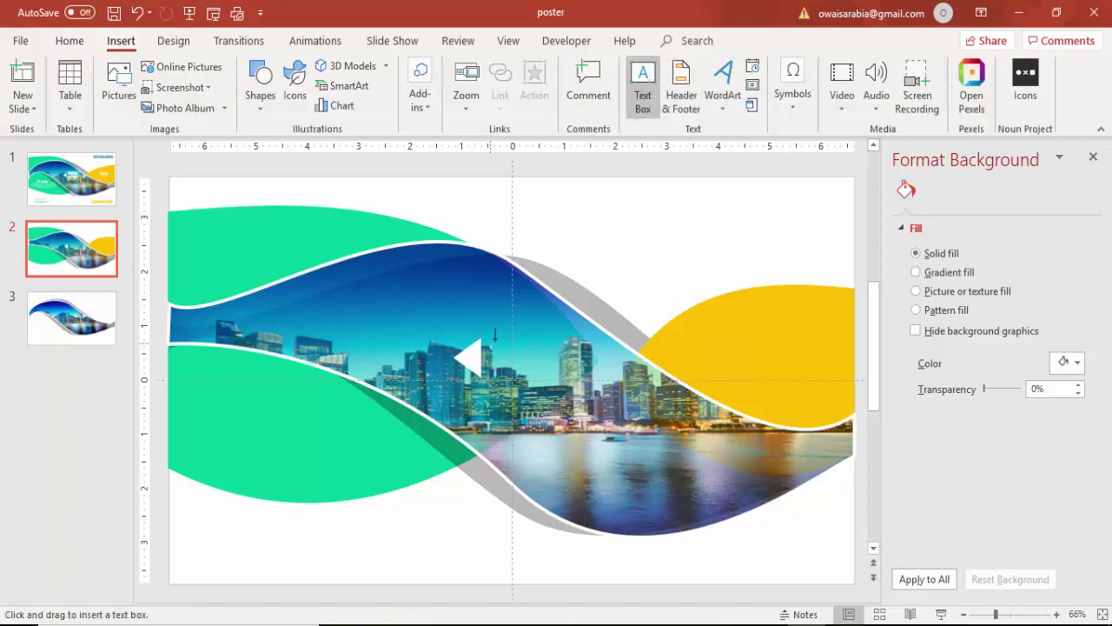
pyautogui.moveTo(496, 336)
pyautogui.mouseDown()
pyautogui.moveTo(573, 390)
pyautogui.moveTo(631, 394)
pyautogui.mouseUp()
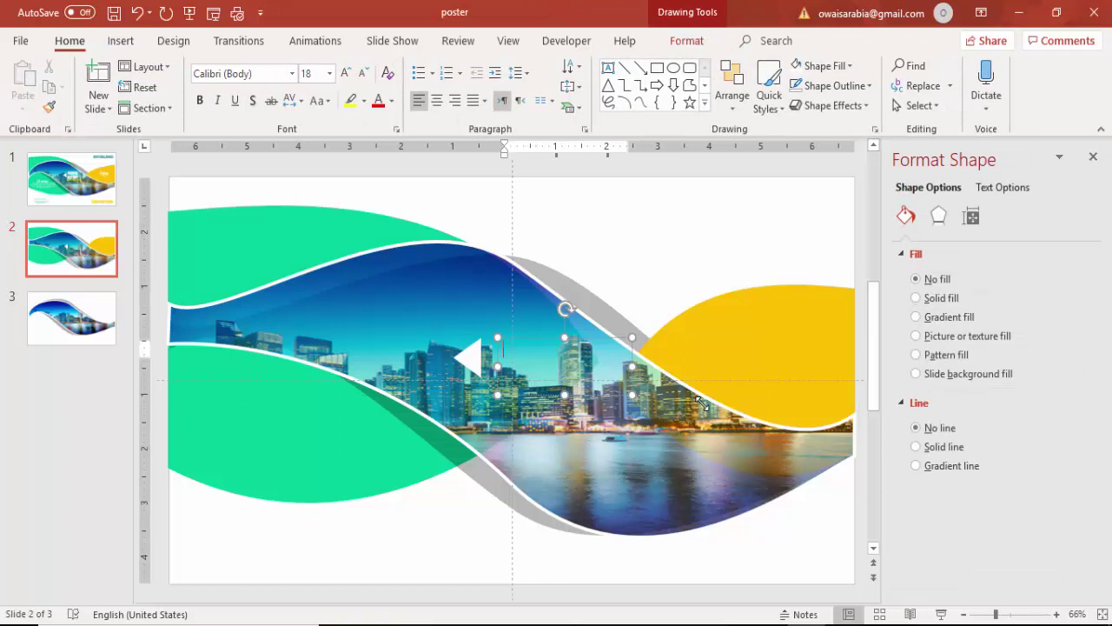
pyautogui.write('ANNUA')
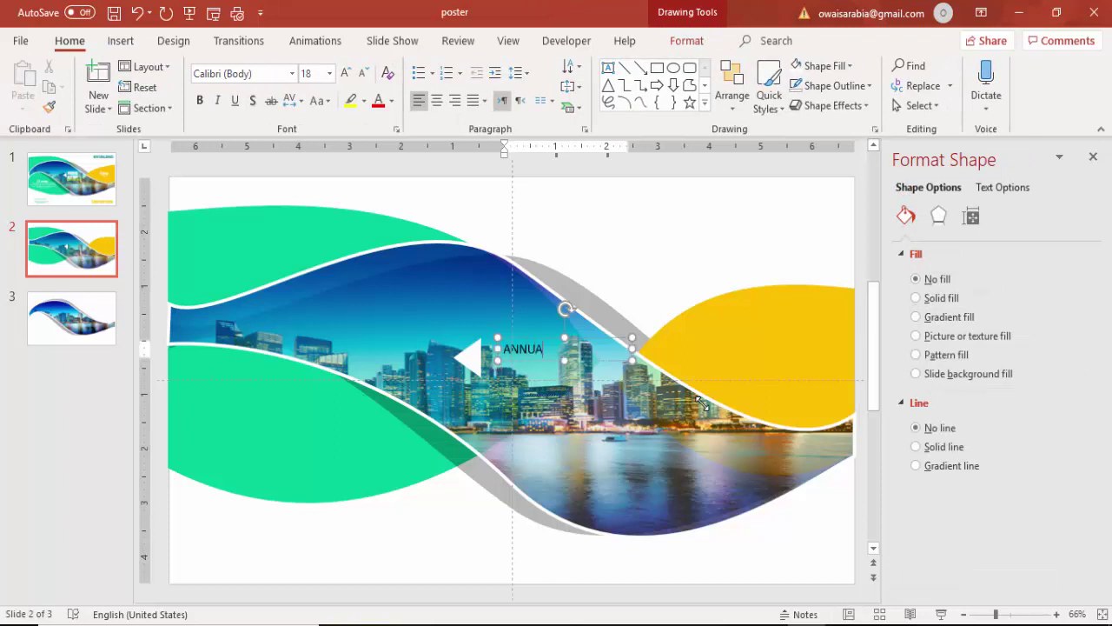
pyautogui.write('L REPOR')
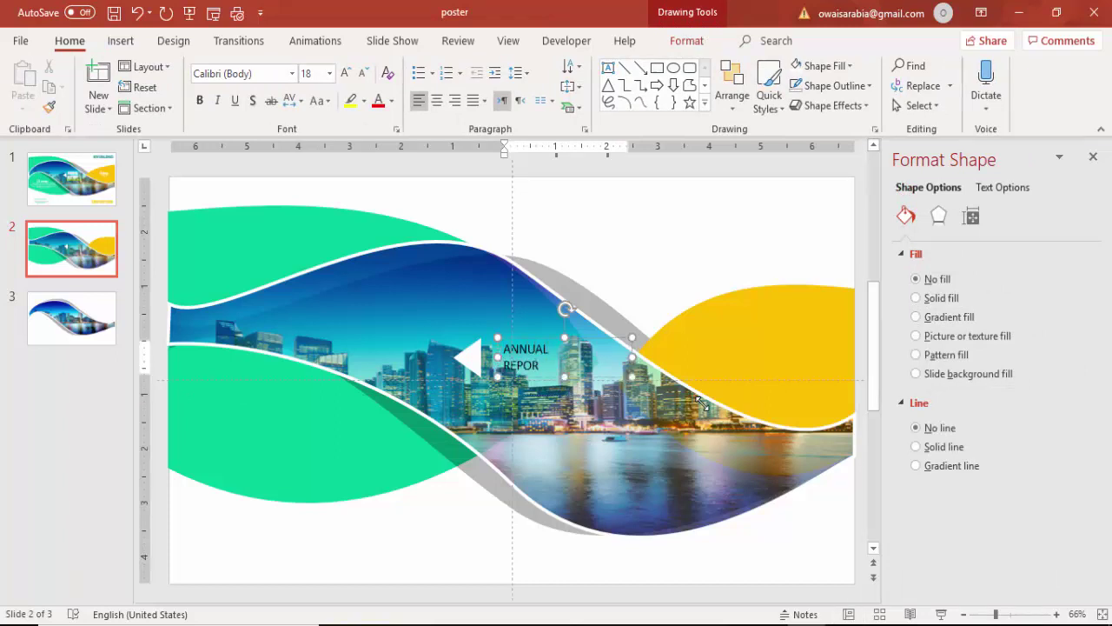
pyautogui.write('T')
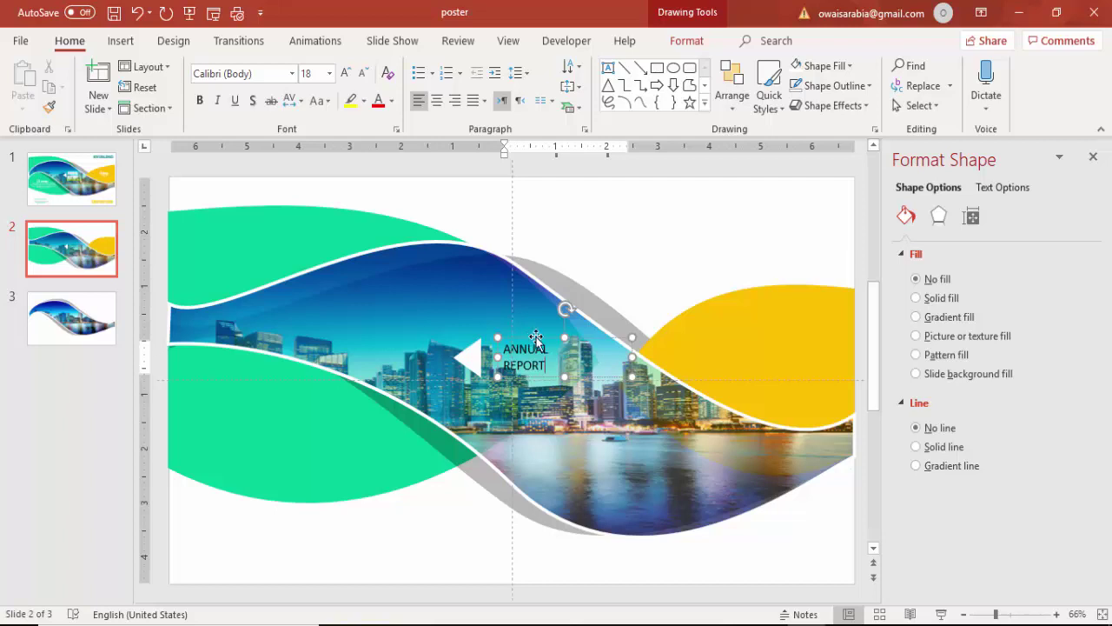
pyautogui.moveTo(536, 337); pyautogui.dragTo(521, 335)
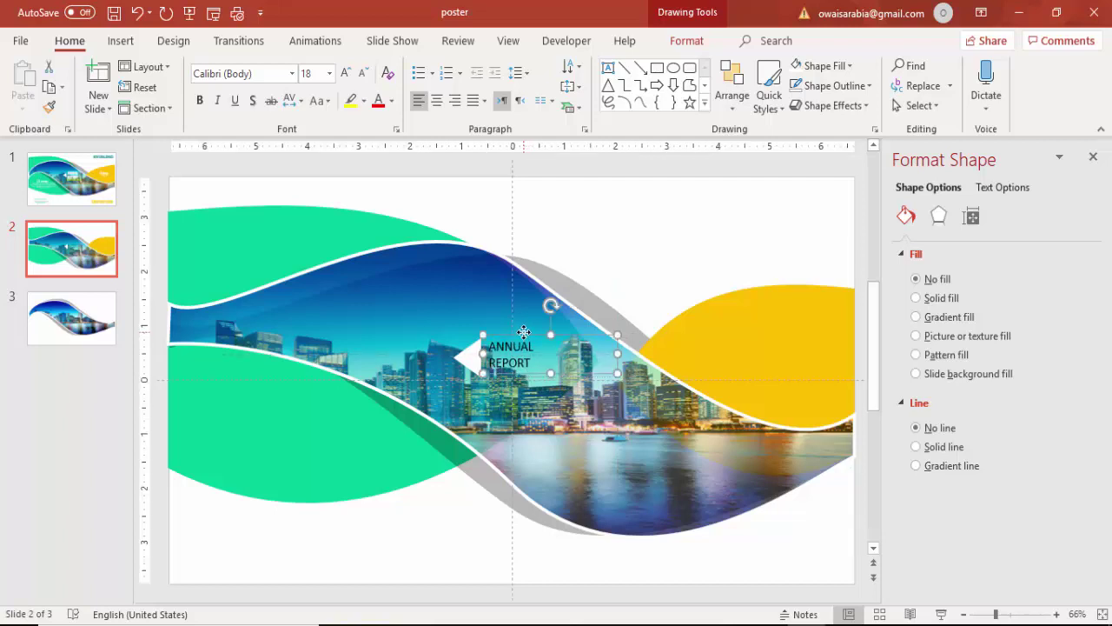
# Format the title bold, Oswald, 36 pt, white, and move it up beside the arrow.
pyautogui.click(199, 100)
pyautogui.click(261, 75)
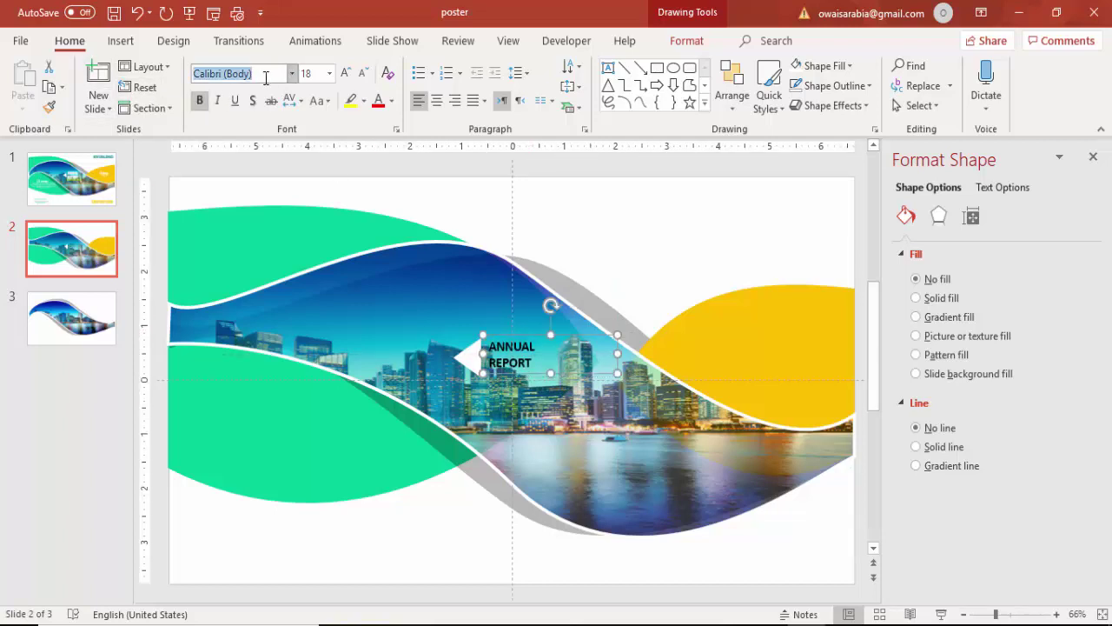
pyautogui.write('Oswald')
pyautogui.press('Return')
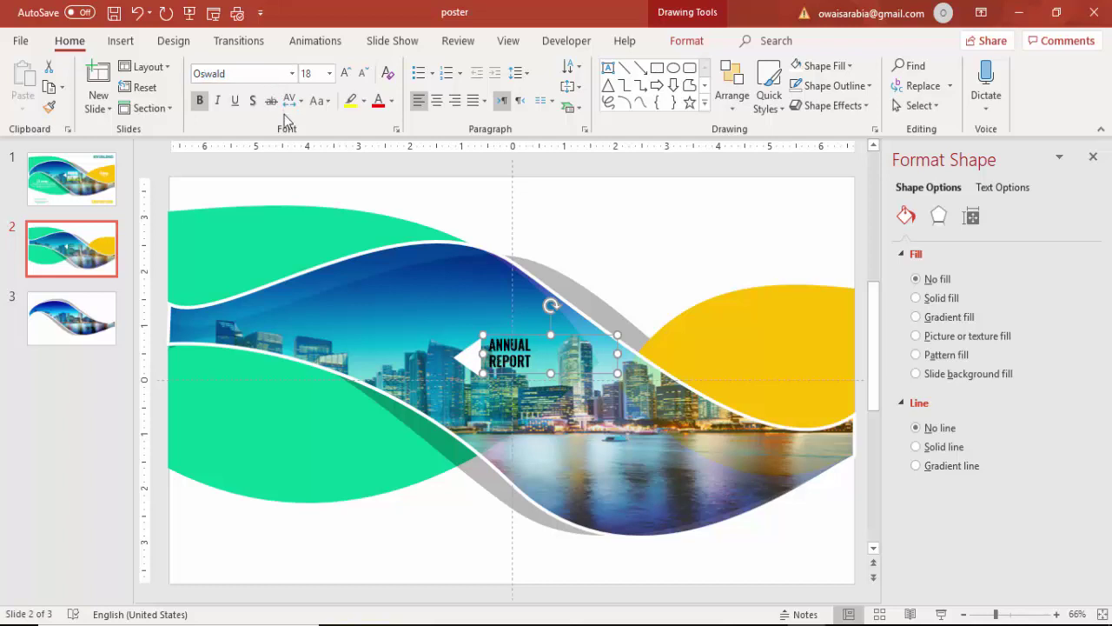
pyautogui.click(345, 75)
pyautogui.click(345, 75)
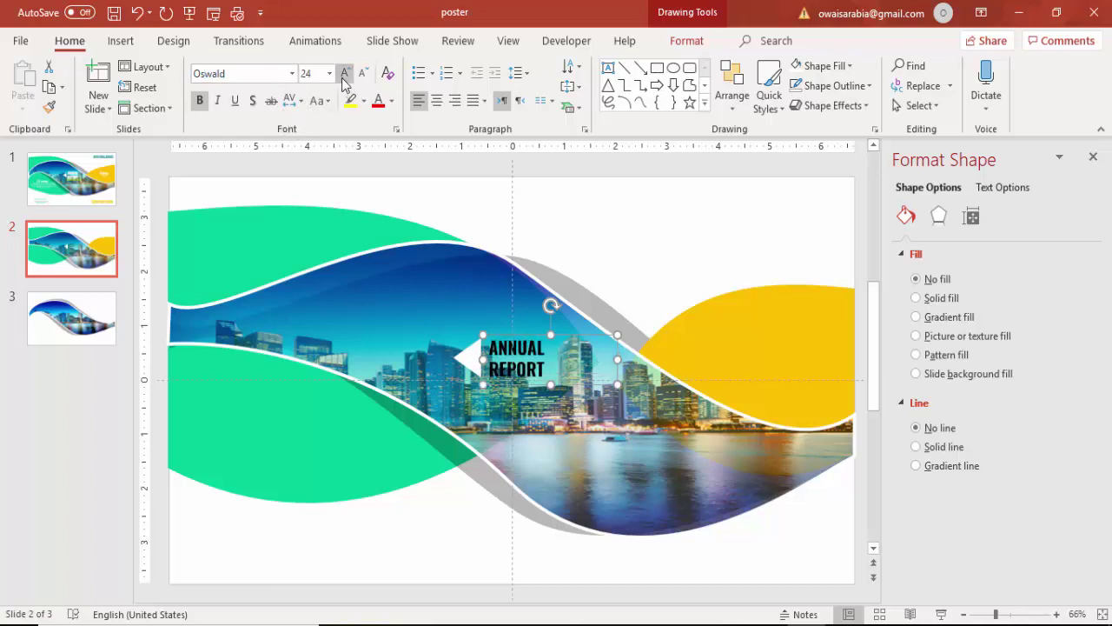
pyautogui.click(392, 101)
pyautogui.click(378, 140)
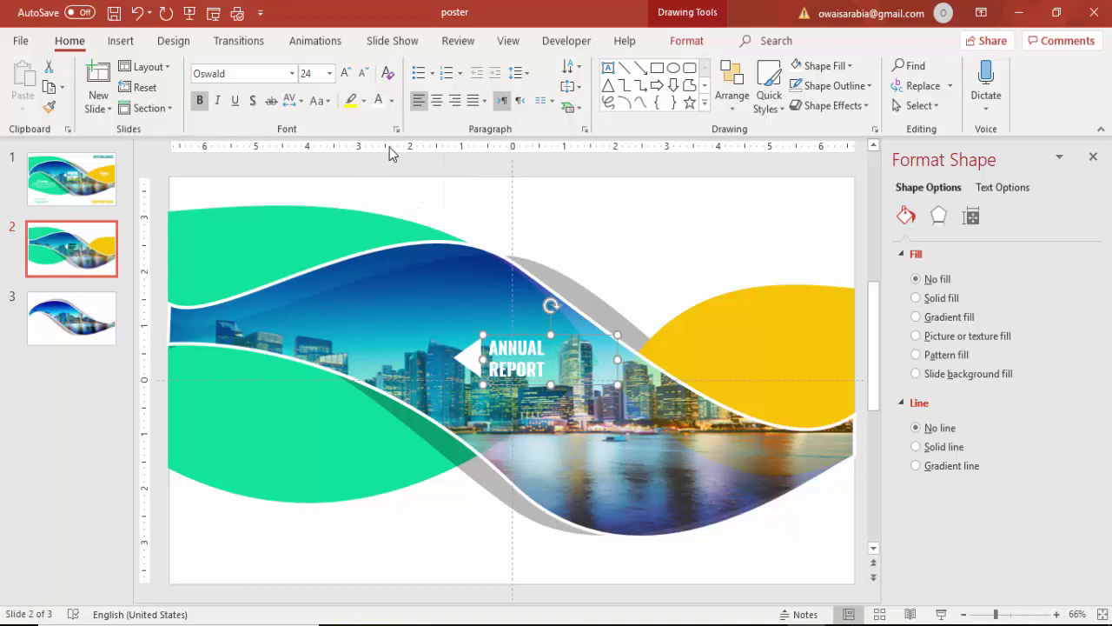
pyautogui.click(347, 74)
pyautogui.click(346, 74)
pyautogui.click(347, 73)
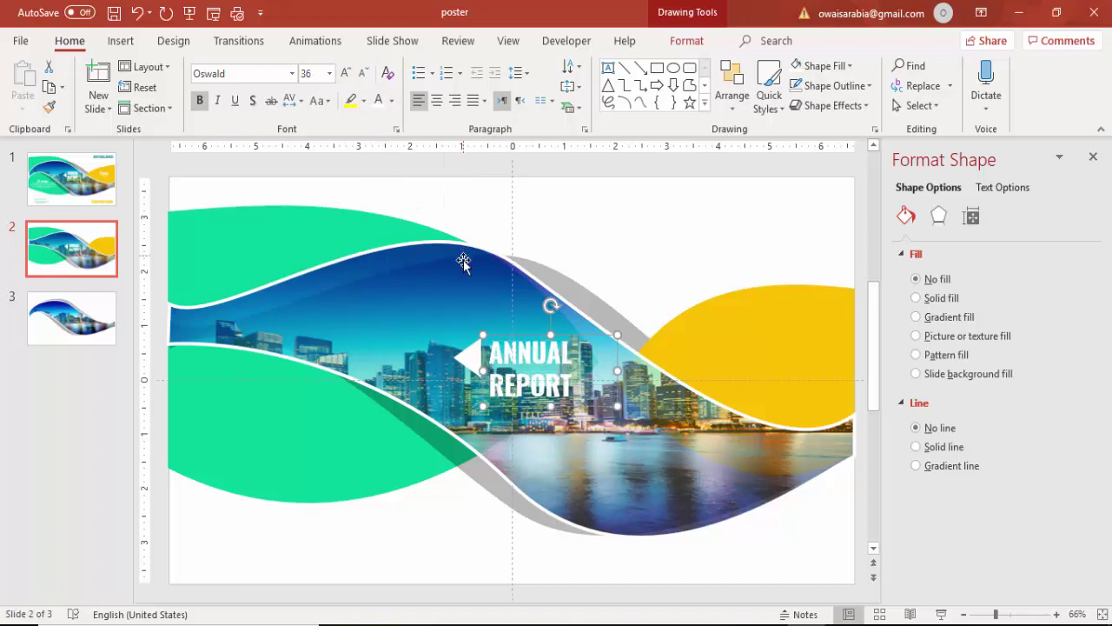
pyautogui.moveTo(538, 336); pyautogui.dragTo(540, 324)
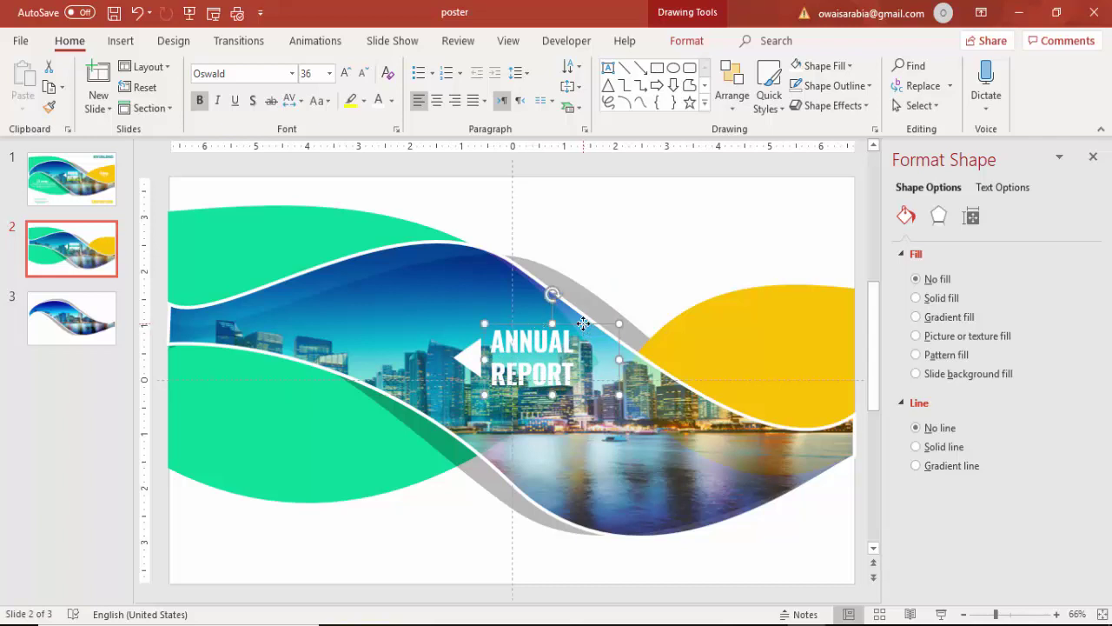
# Make the top-right copied text teal and change it to 'NEW CHALLENGES'.
pyautogui.click(769, 198)
pyautogui.scroll(1, 608, 183)
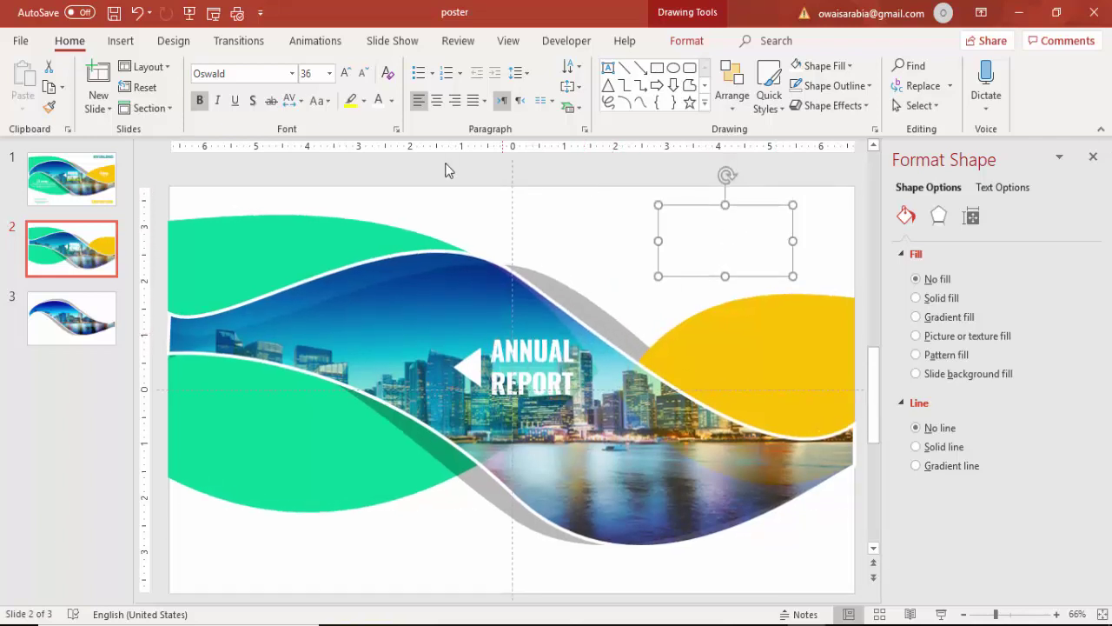
pyautogui.click(392, 102)
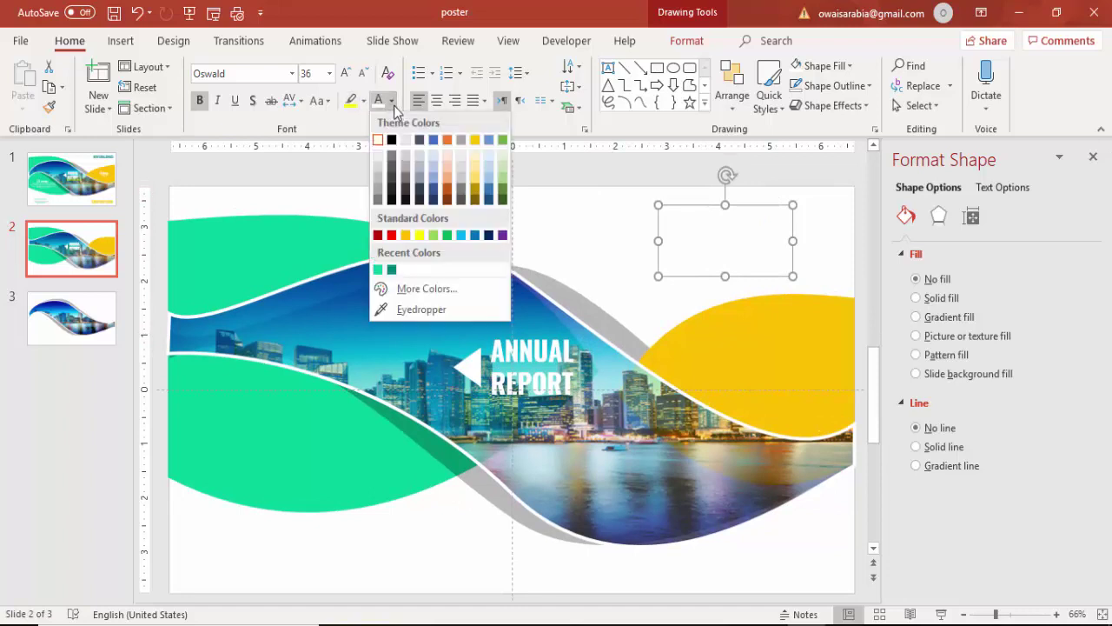
pyautogui.click(392, 269)
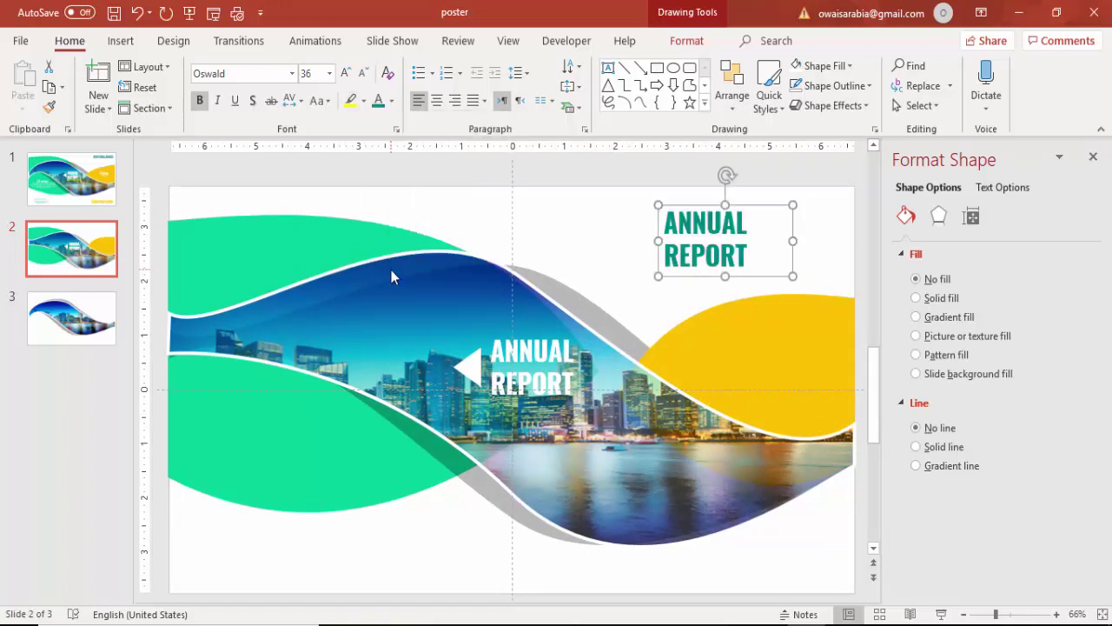
pyautogui.moveTo(670, 224); pyautogui.dragTo(896, 273)
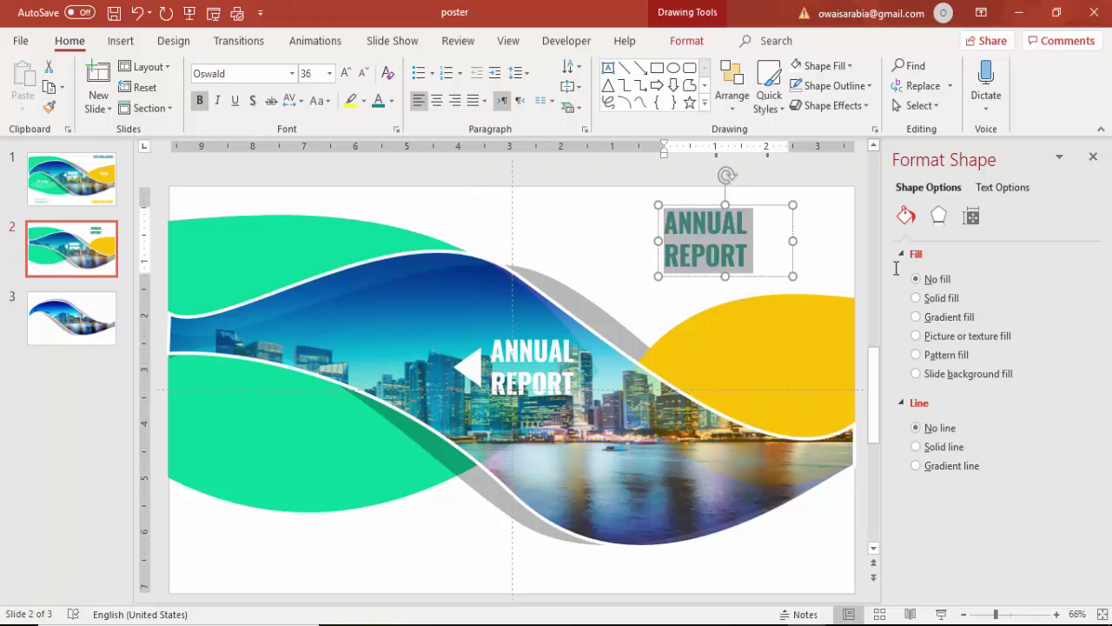
pyautogui.write('NEW CHALLENGES')
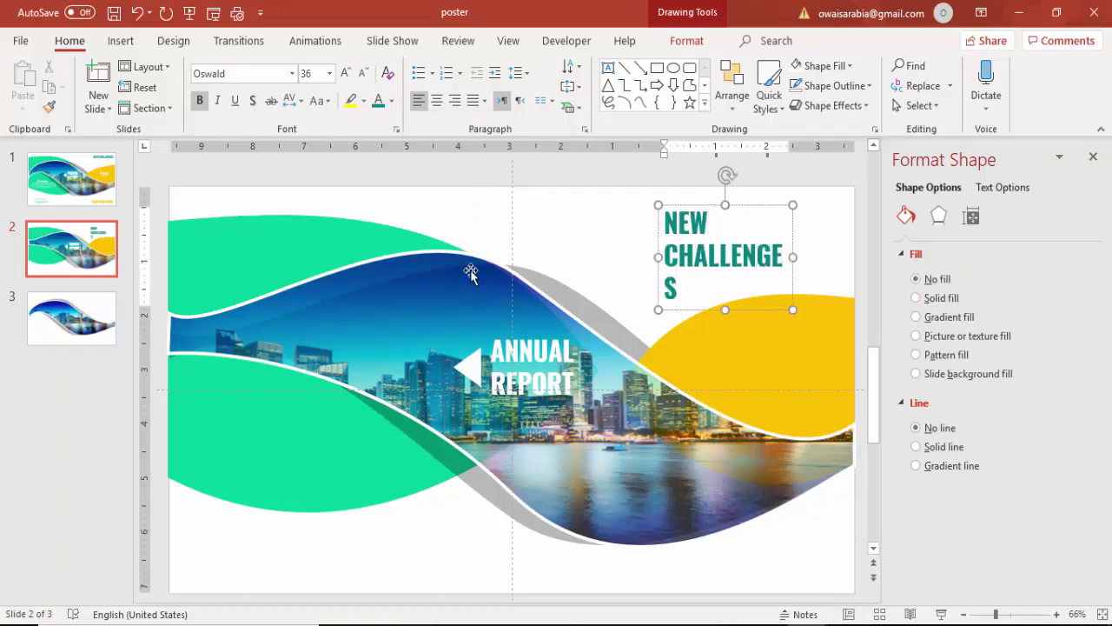
# Widen the heading box, set 32 pt centred, place it top-right, and copy it over the yellow leaf.
pyautogui.moveTo(659, 254); pyautogui.dragTo(572, 237)
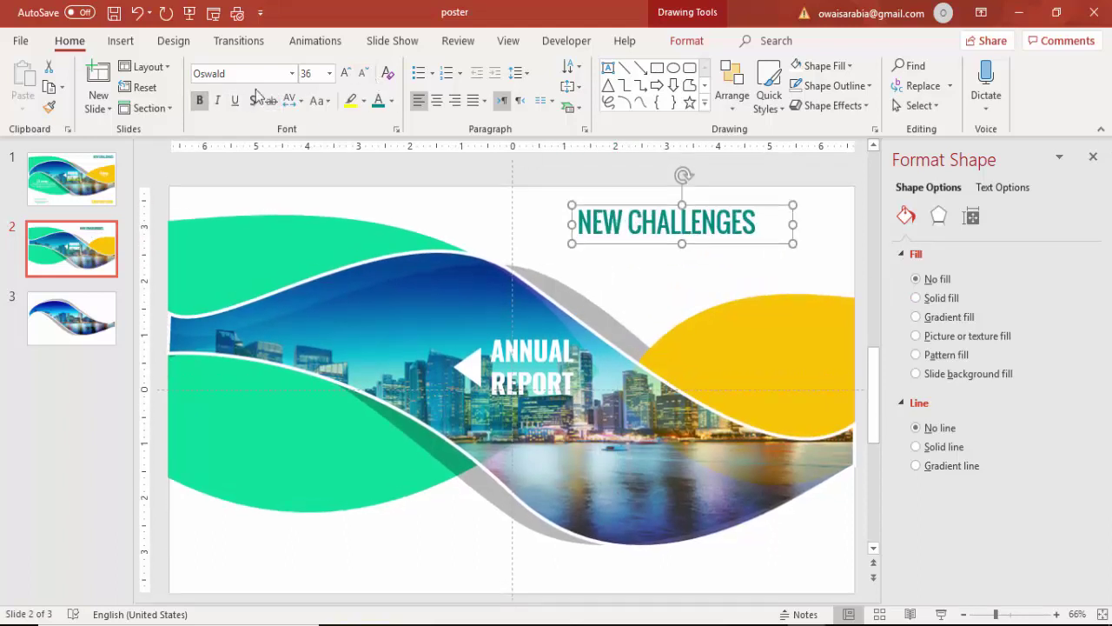
pyautogui.click(362, 72)
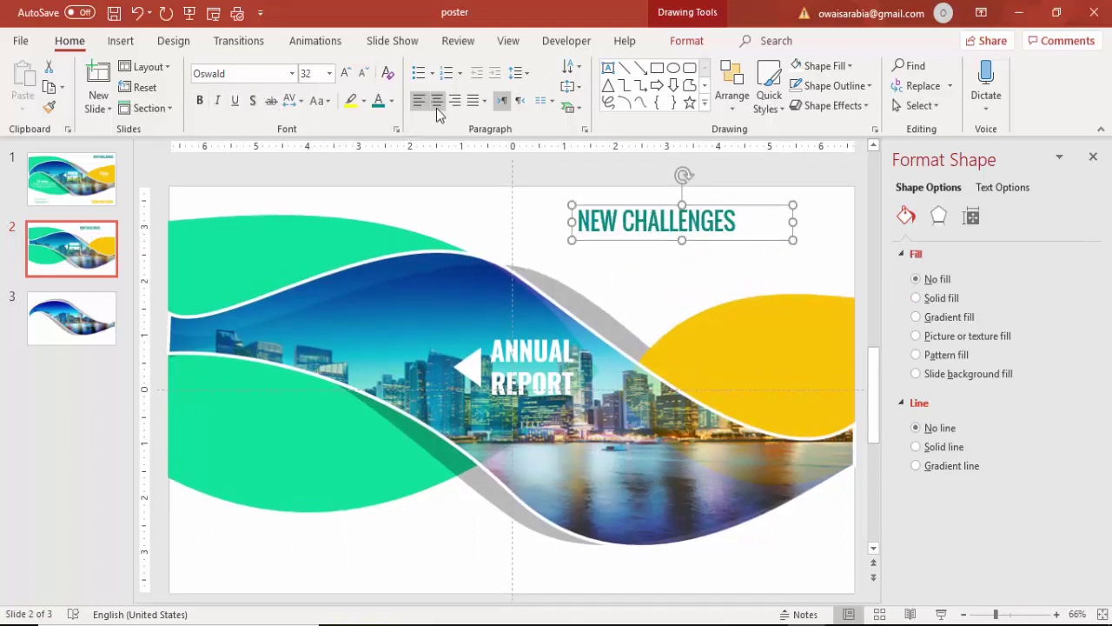
pyautogui.click(437, 103)
pyautogui.moveTo(779, 211); pyautogui.dragTo(849, 186)
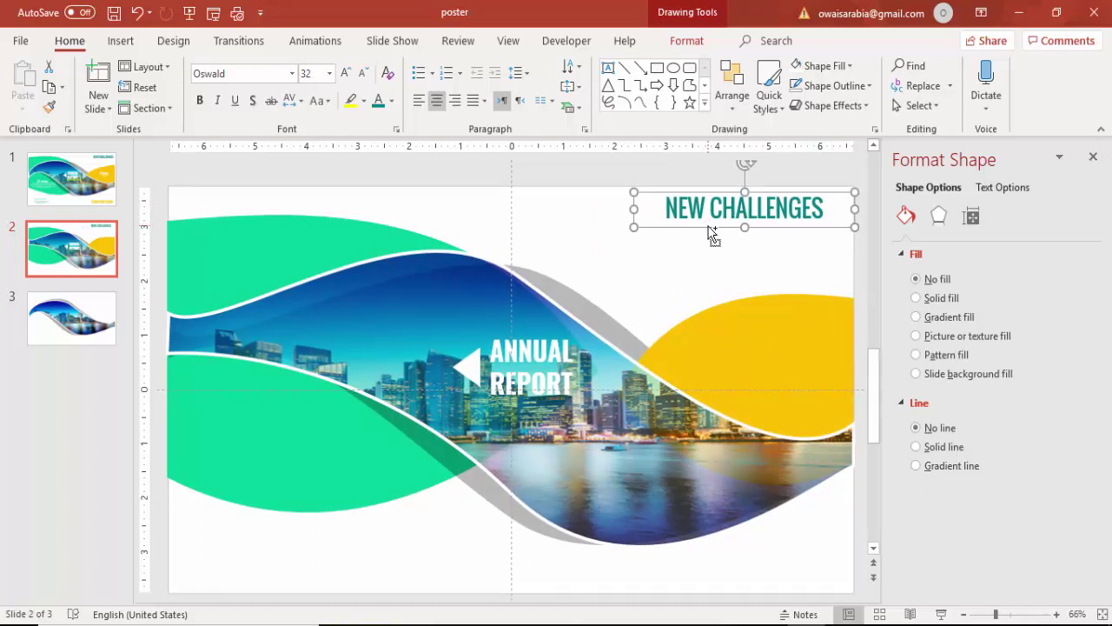
pyautogui.moveTo(712, 234); pyautogui.dragTo(671, 509)
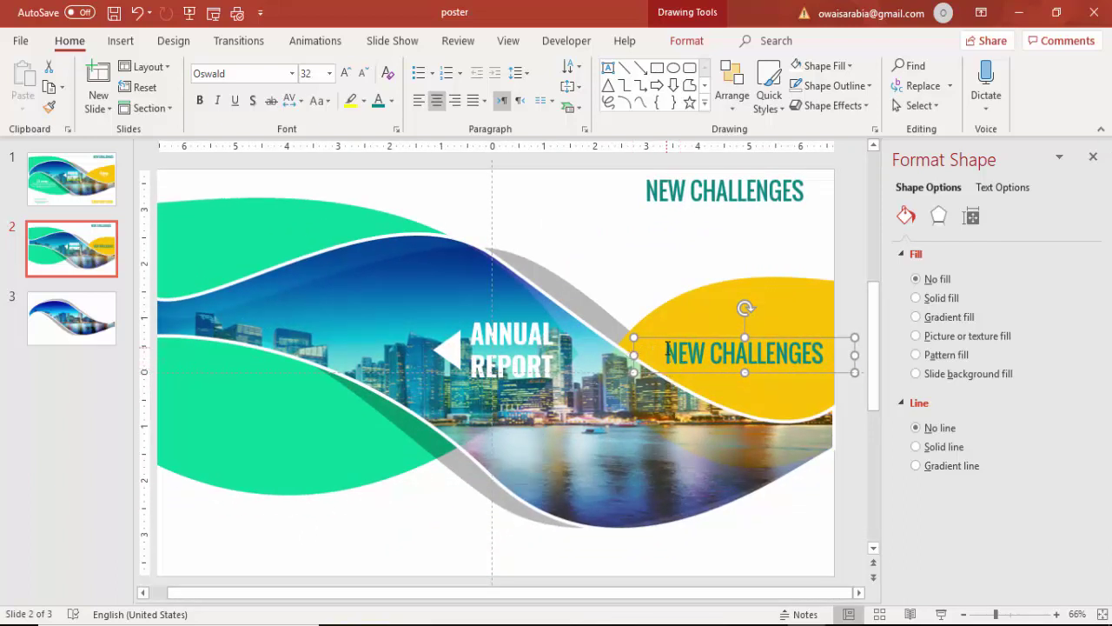
# Replace the yellow-leaf copy's text with '50% Growth' and make it white.
pyautogui.moveTo(666, 352); pyautogui.dragTo(827, 353)
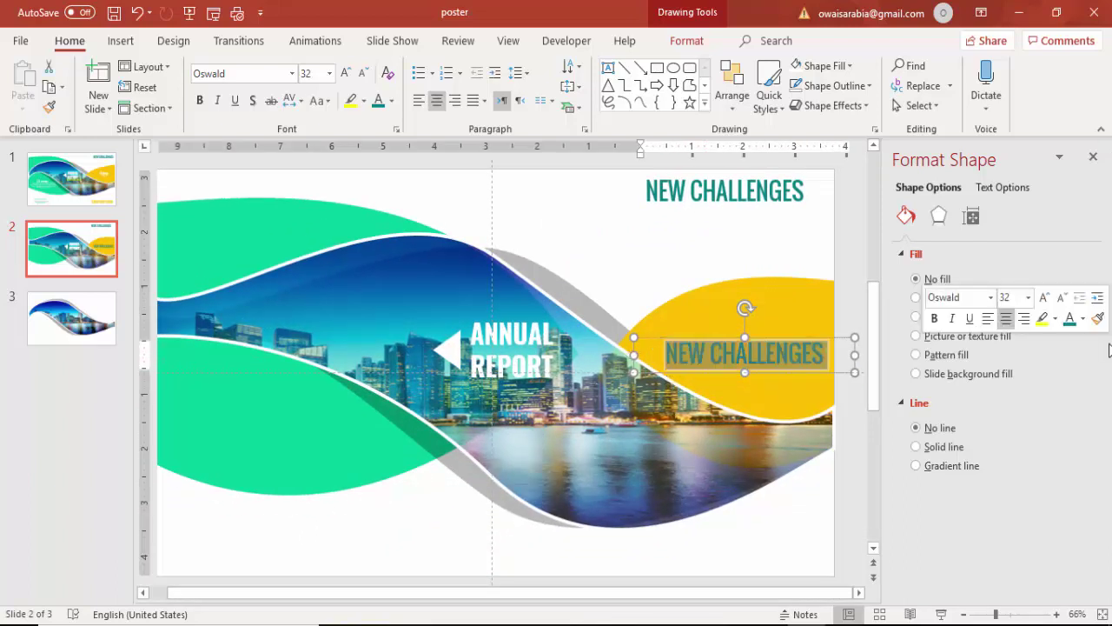
pyautogui.write('50%')
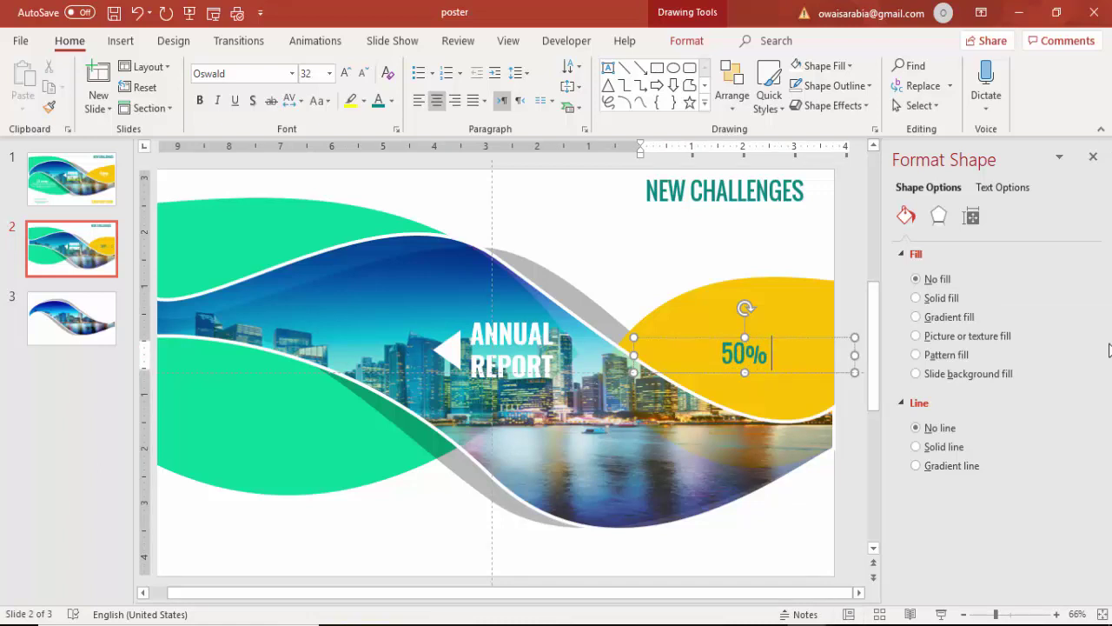
pyautogui.write(' Growth')
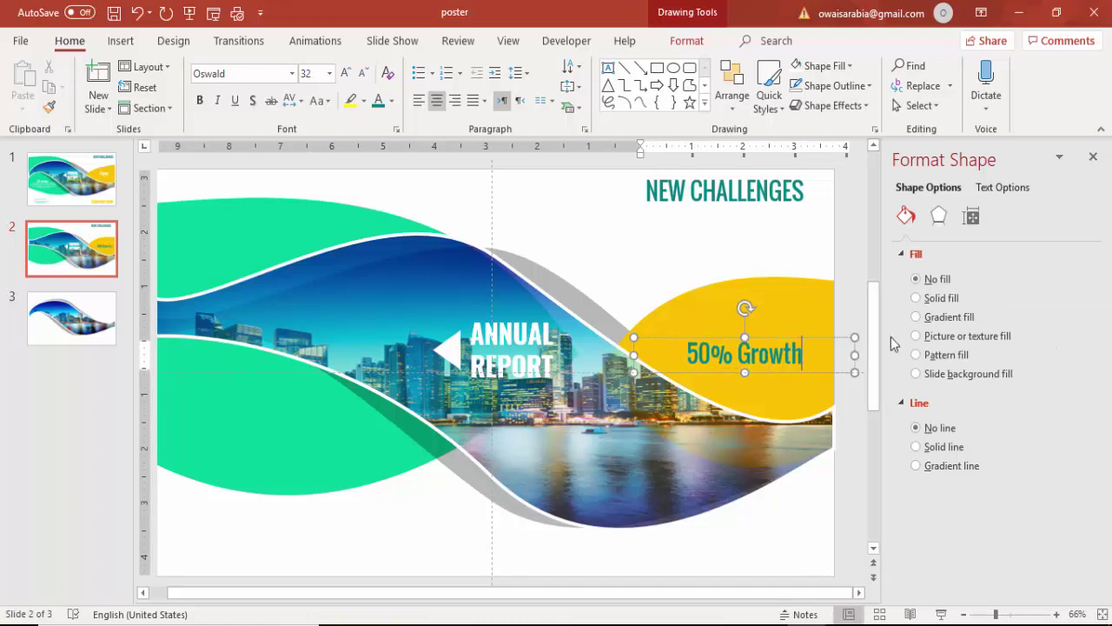
pyautogui.click(816, 337)
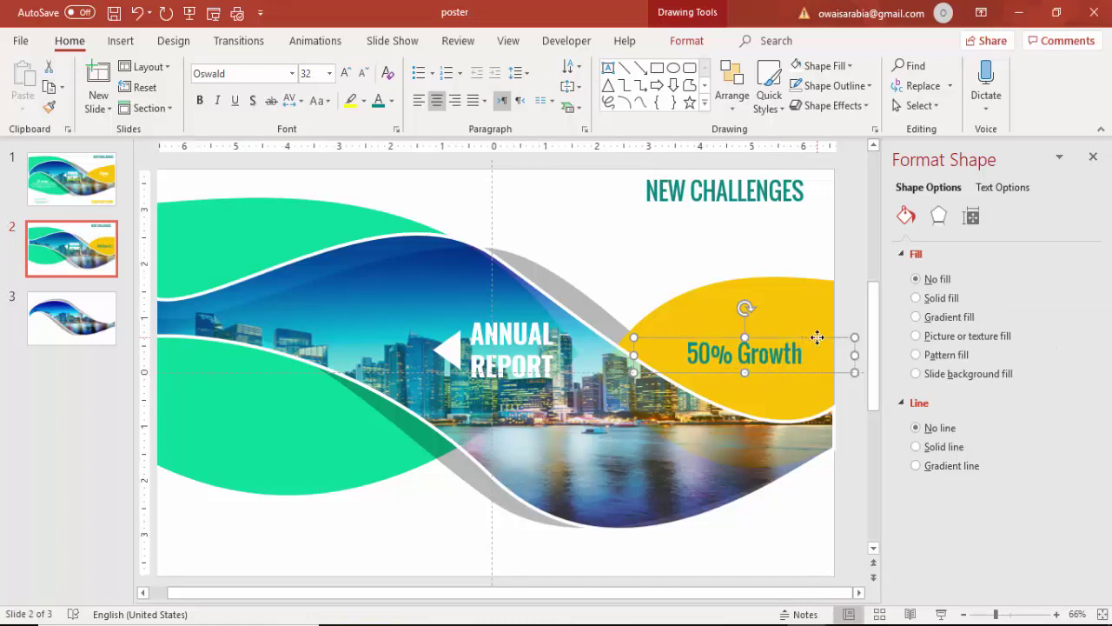
pyautogui.click(391, 101)
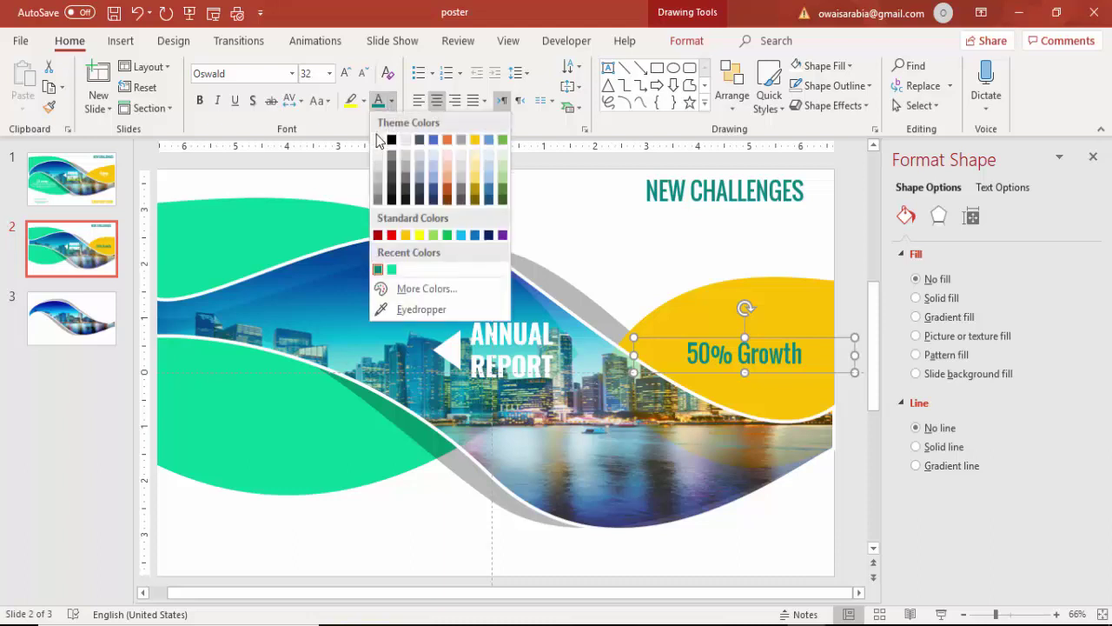
pyautogui.click(377, 139)
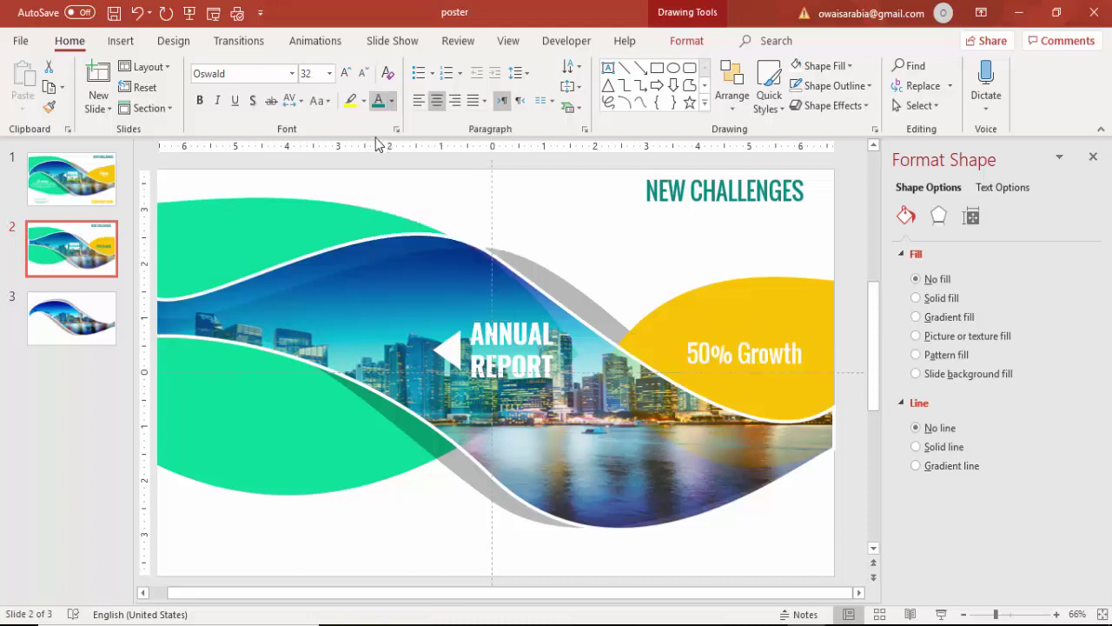
# Shrink the 50% Growth text to 24 pt and narrow its box to fit.
pyautogui.click(362, 73)
pyautogui.click(362, 73)
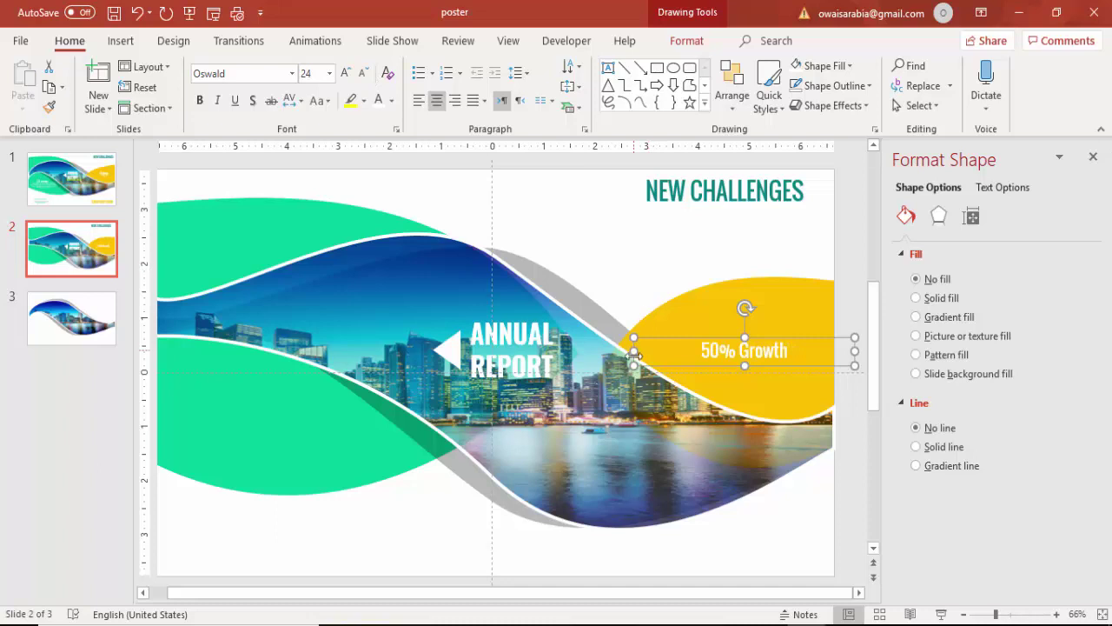
pyautogui.moveTo(634, 354); pyautogui.dragTo(705, 355)
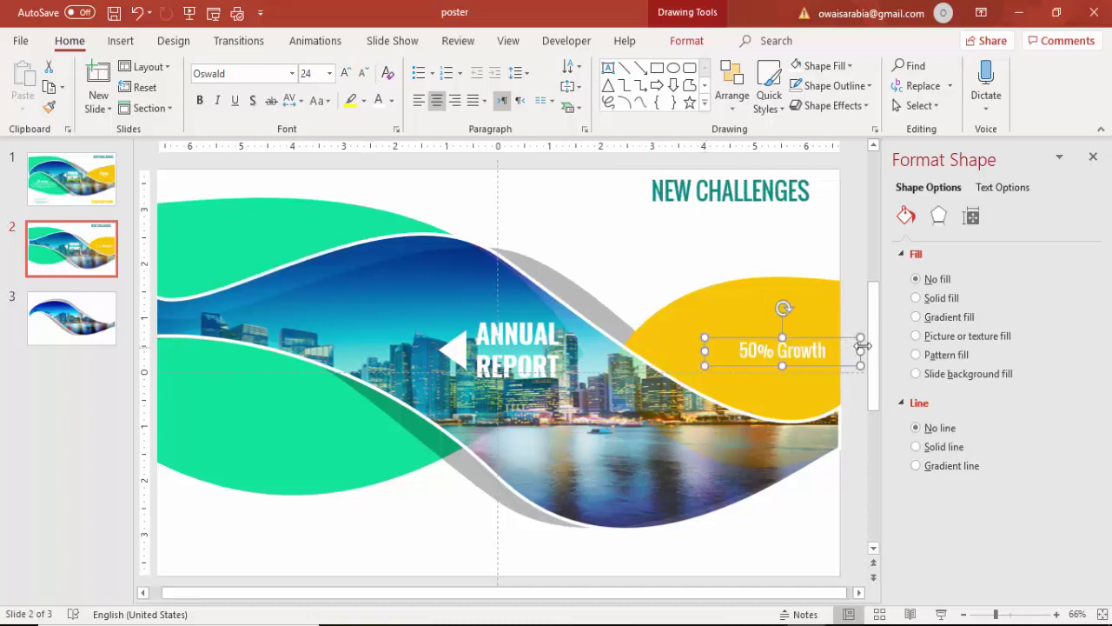
pyautogui.moveTo(859, 347); pyautogui.dragTo(272, 396)
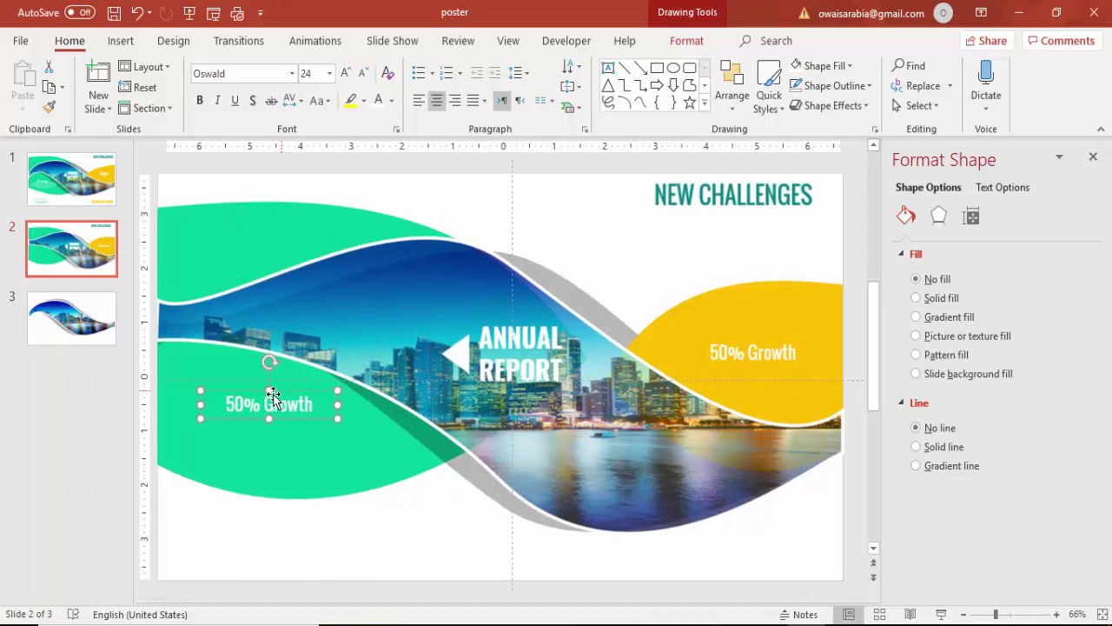
# Retype the copied label as CEO MESSAGE, shift it slightly left, and start a new text box.
pyautogui.press('F2')
pyautogui.write('CE')
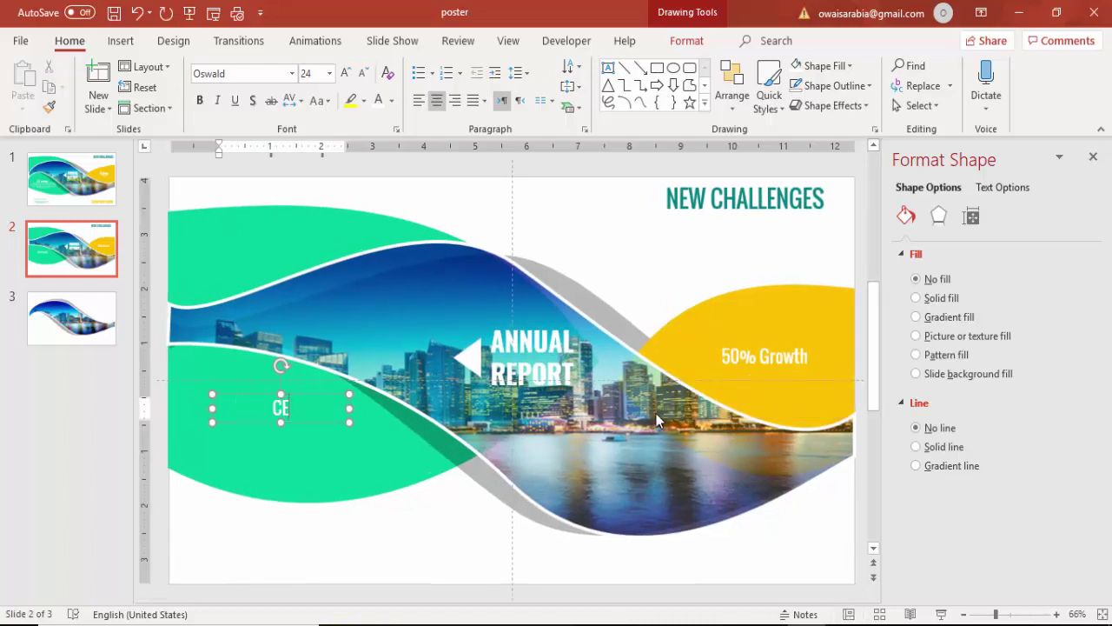
pyautogui.write('O MESSAGE')
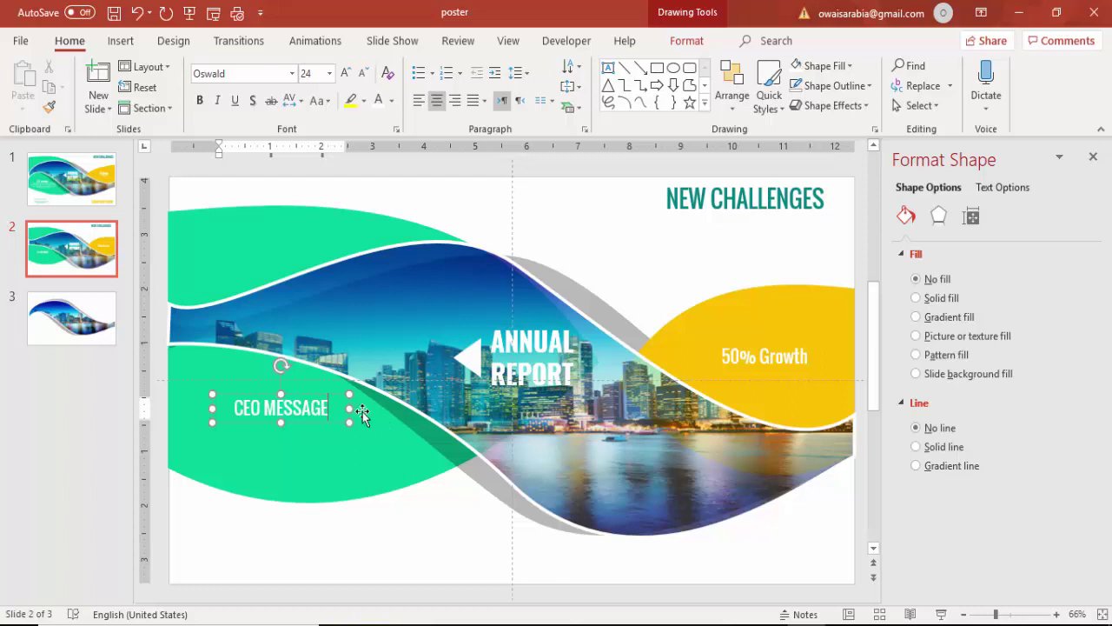
pyautogui.moveTo(311, 396); pyautogui.dragTo(299, 396)
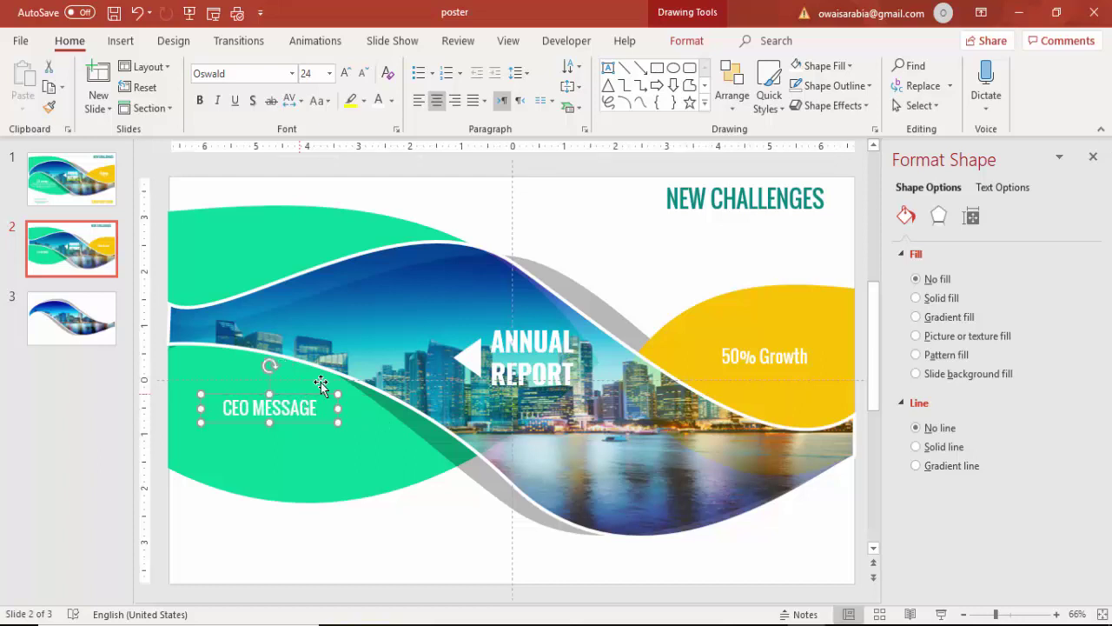
pyautogui.click(481, 238)
pyautogui.click(120, 40)
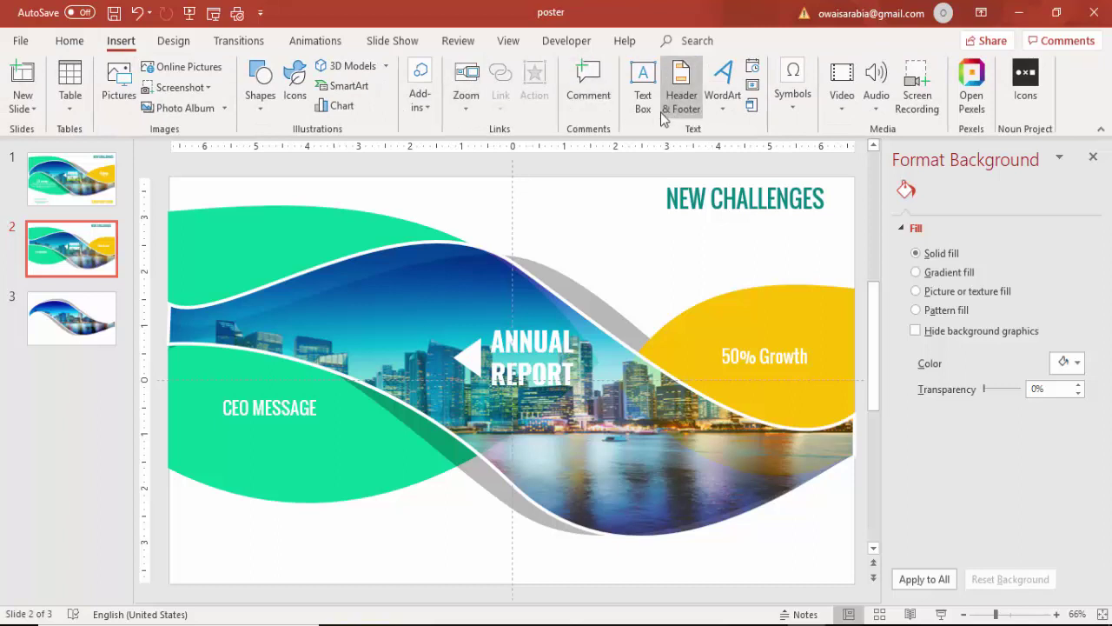
pyautogui.click(643, 90)
# Add a widened =lorem(1) paragraph below CEO MESSAGE at 12 pt.
pyautogui.moveTo(191, 428); pyautogui.dragTo(401, 476)
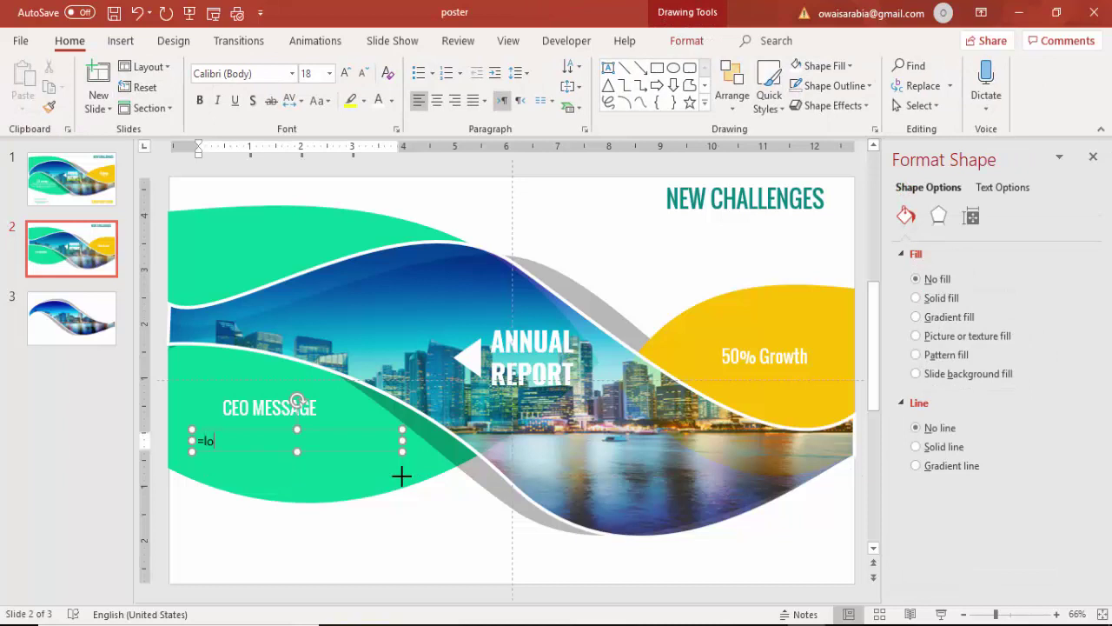
pyautogui.write('=lorem(1)')
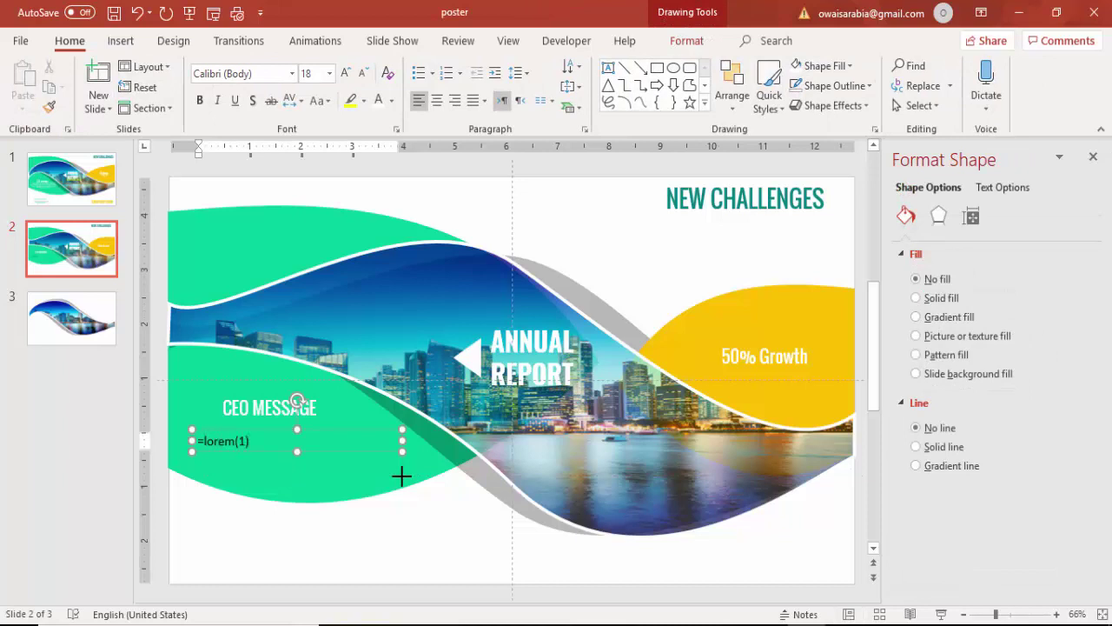
pyautogui.press('Return')
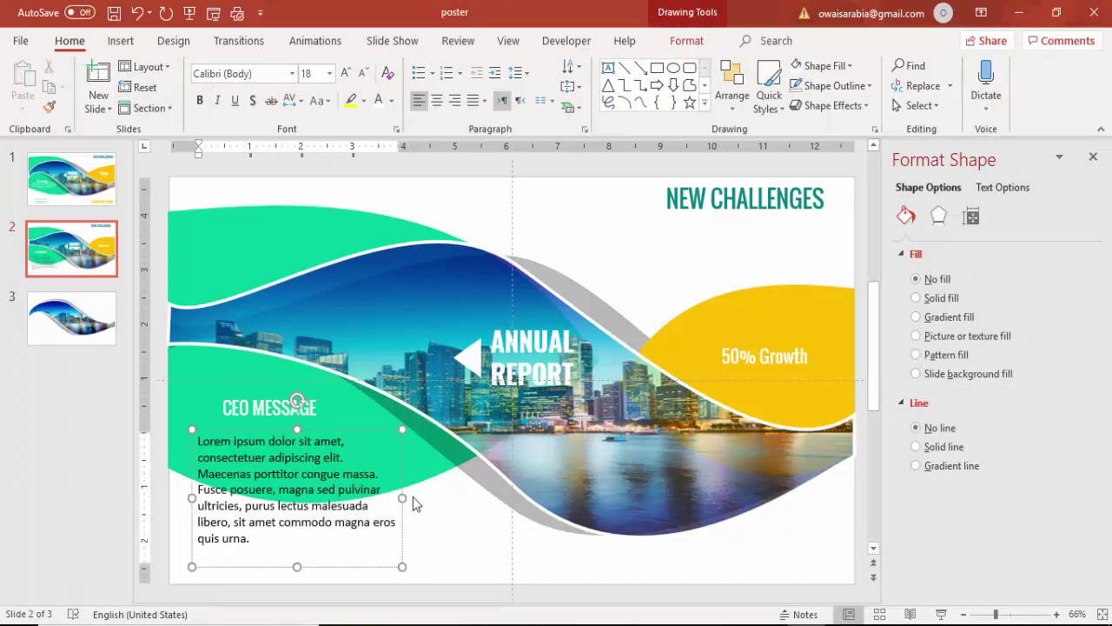
pyautogui.moveTo(403, 498); pyautogui.dragTo(453, 499)
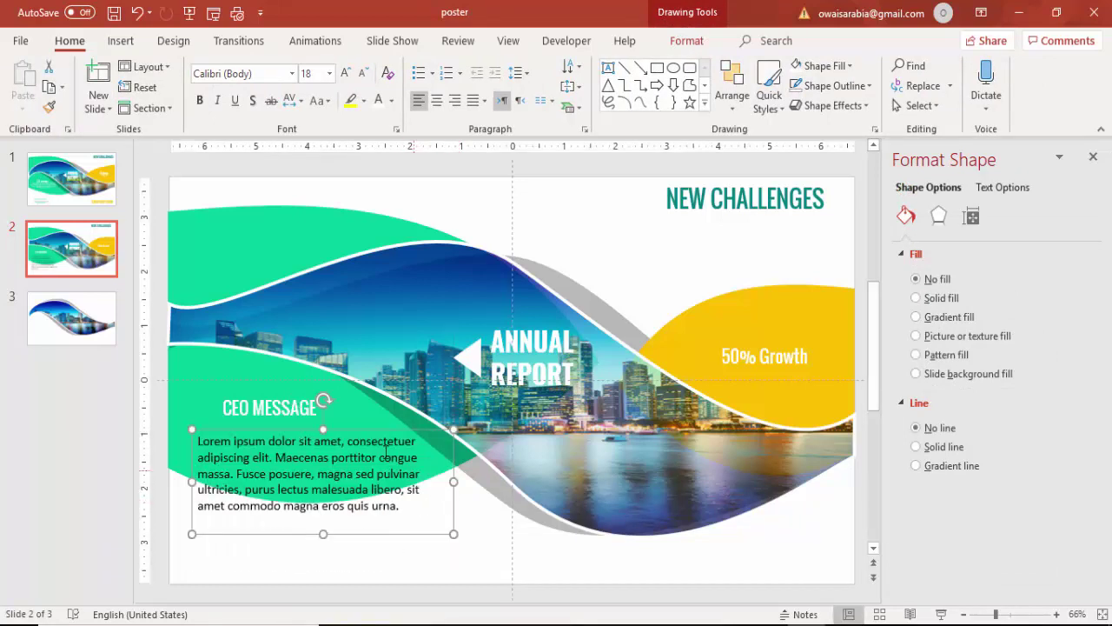
pyautogui.click(362, 75)
pyautogui.click(362, 74)
pyautogui.click(363, 74)
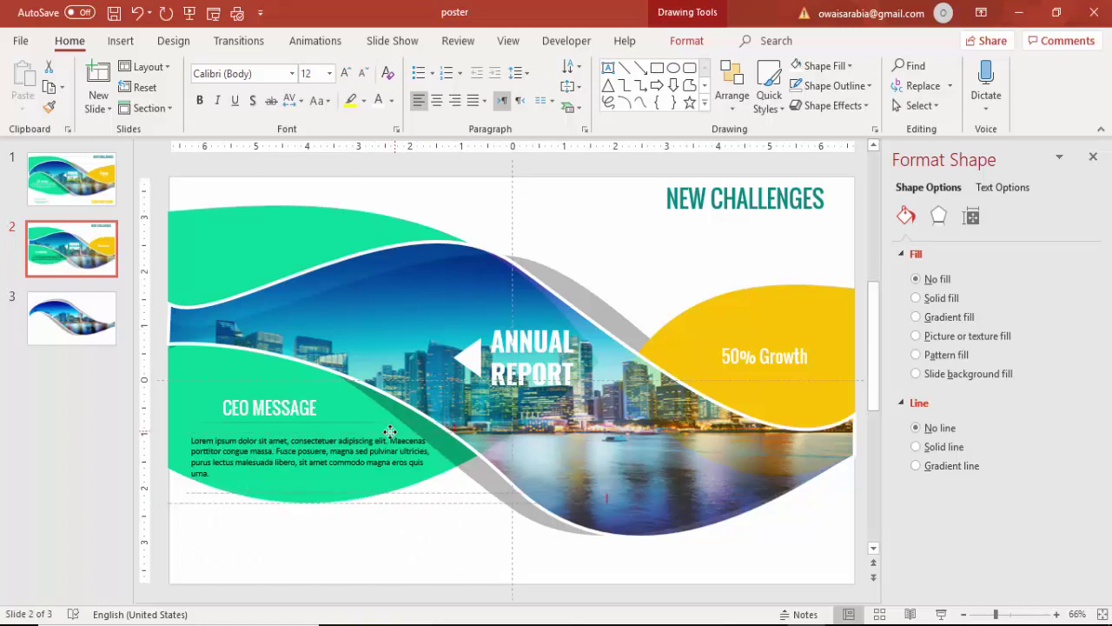
# Move the paragraph up under the heading and make its text white.
pyautogui.moveTo(390, 432); pyautogui.dragTo(388, 423)
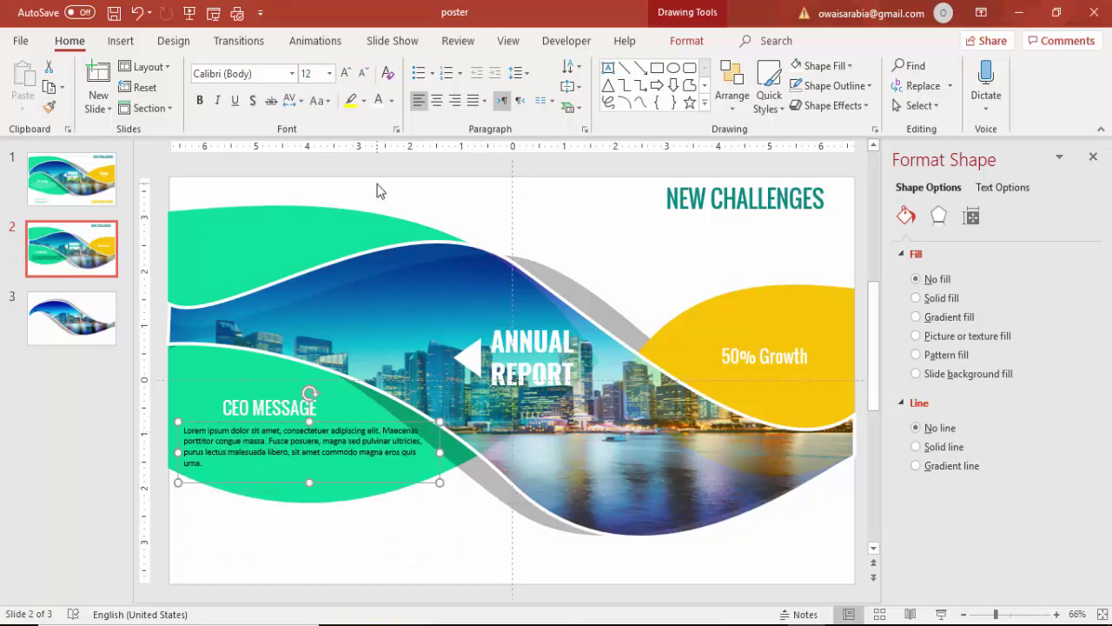
pyautogui.click(379, 100)
pyautogui.click(392, 101)
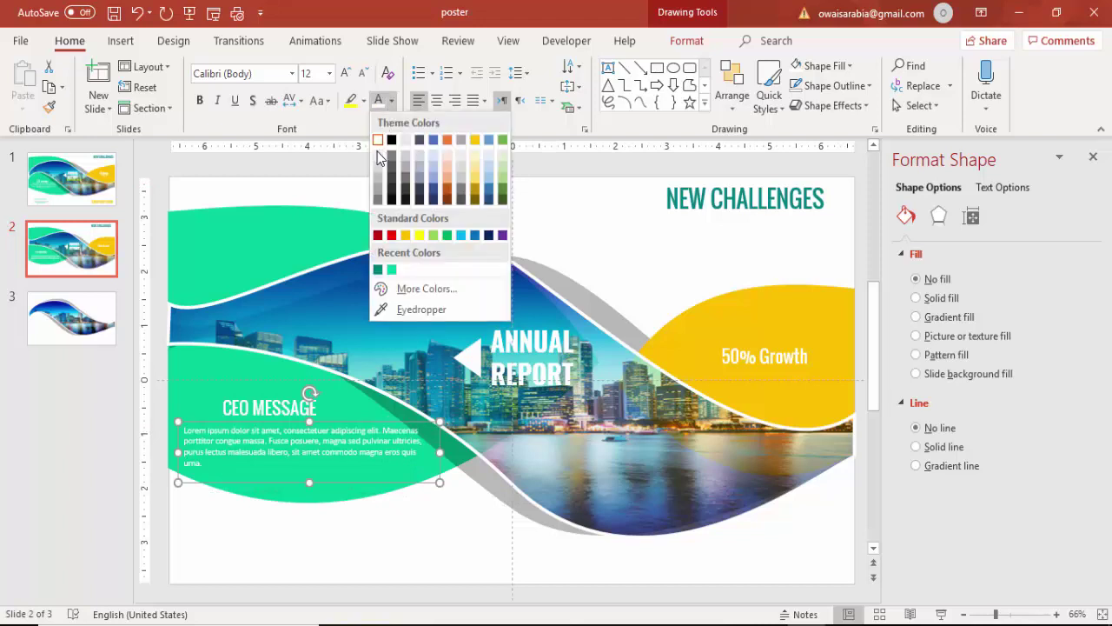
pyautogui.click(377, 152)
# Centre the CEO MESSAGE heading above the paragraph.
pyautogui.click(299, 396)
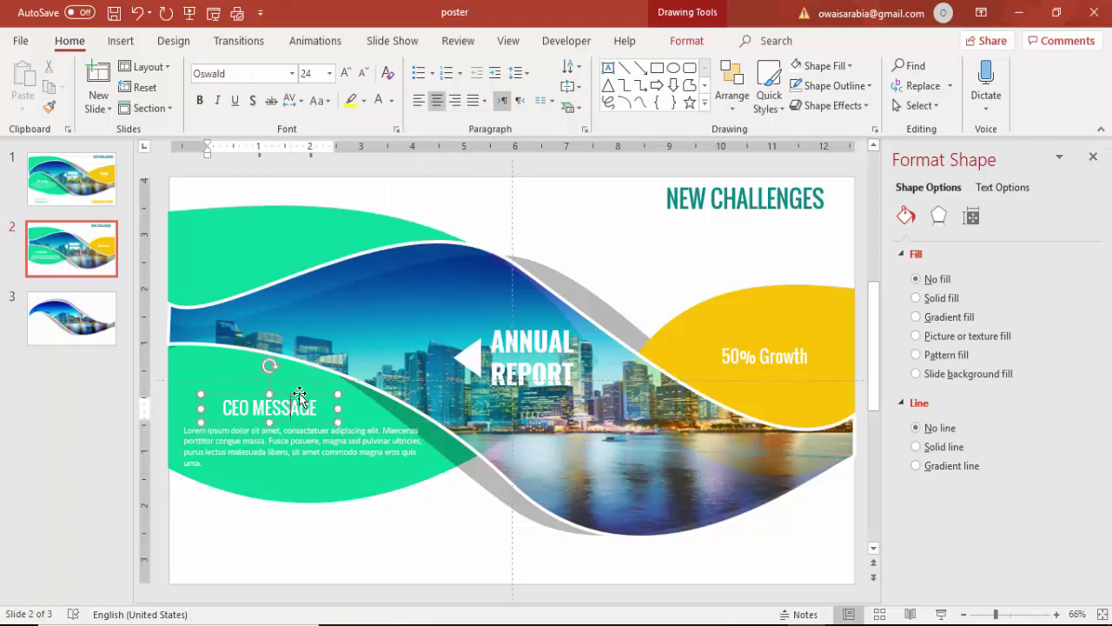
pyautogui.moveTo(299, 396)
pyautogui.mouseDown()
pyautogui.moveTo(323, 392)
pyautogui.moveTo(311, 390)
pyautogui.mouseUp()
pyautogui.click(590, 249)
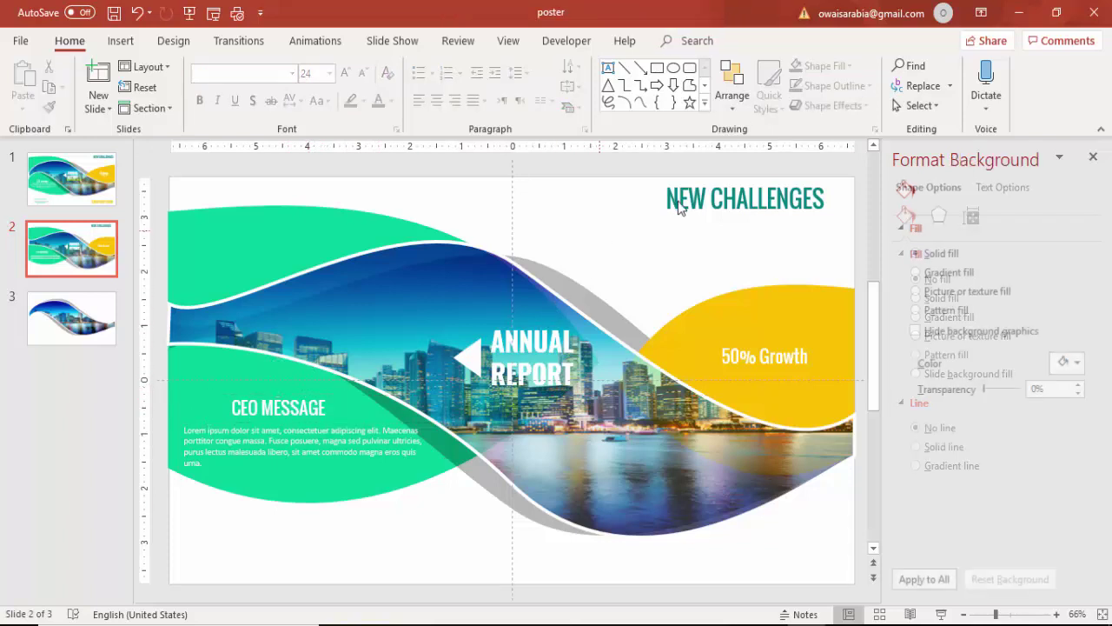
pyautogui.click(658, 213)
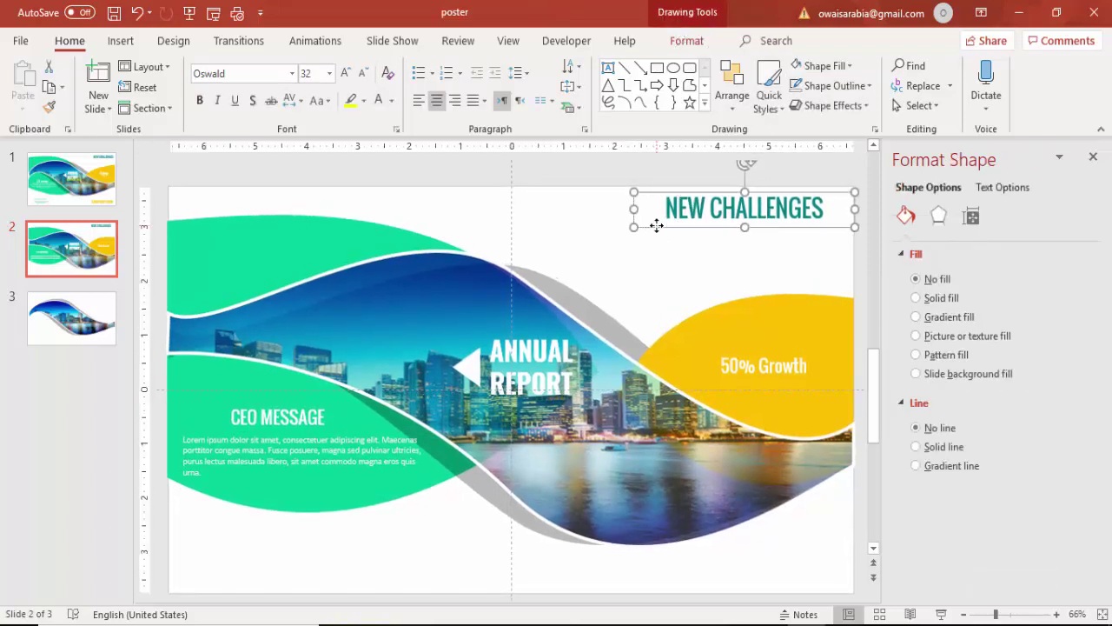
# Copy NEW CHALLENGES to the bottom right, retype it as COMPANY NAME, and colour it yellow-orange.
pyautogui.moveTo(658, 226); pyautogui.dragTo(693, 558)
pyautogui.hotkey('ctrl', 'a')
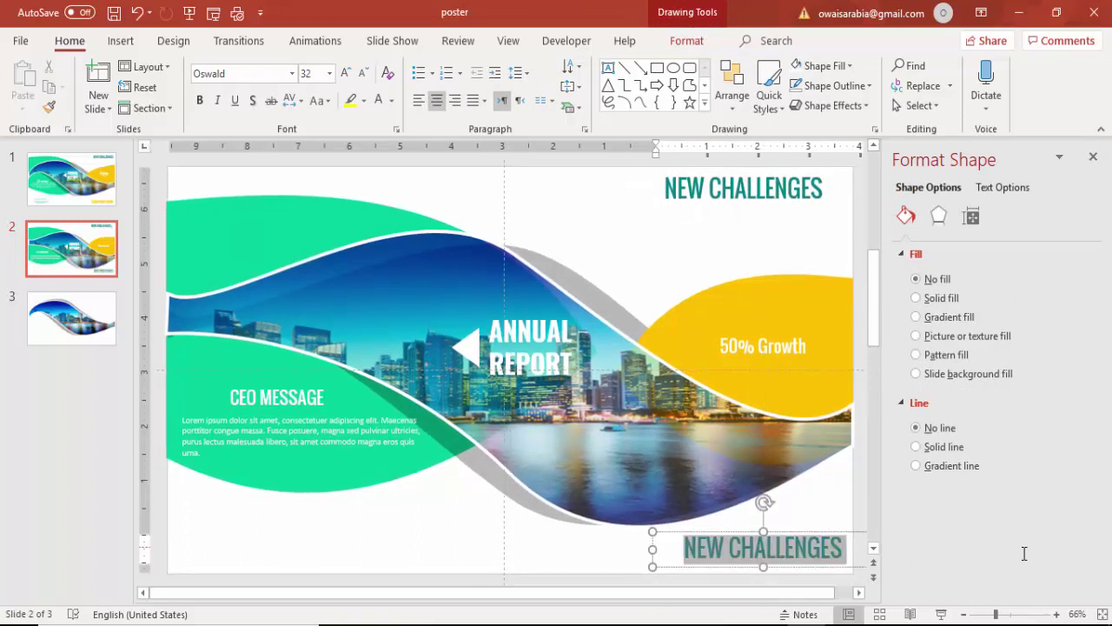
pyautogui.write('COMPA')
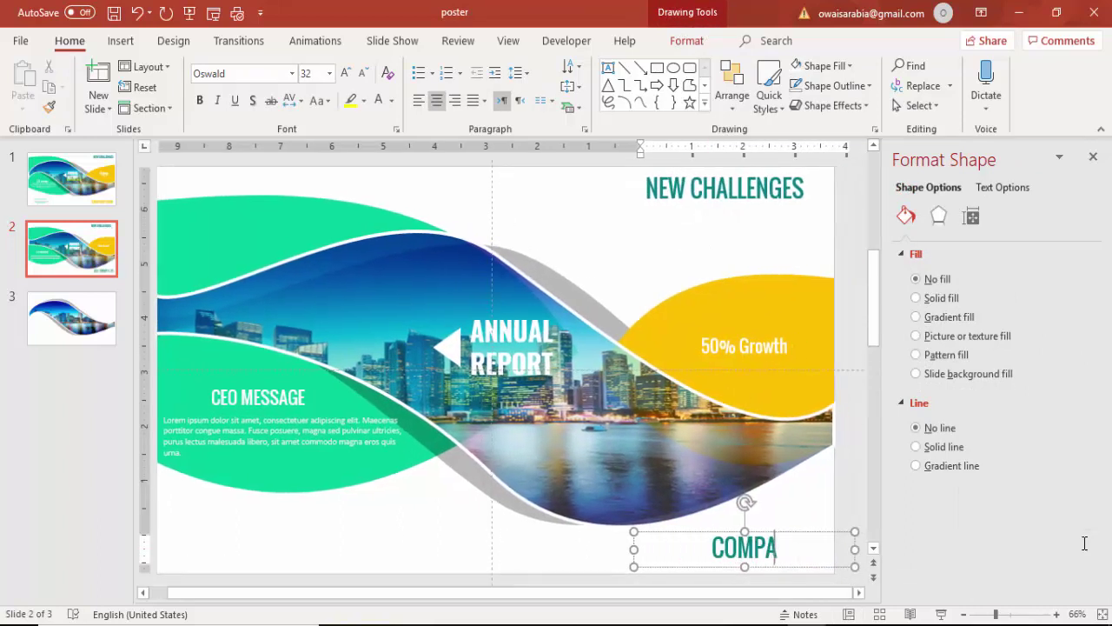
pyautogui.write('NY NAME')
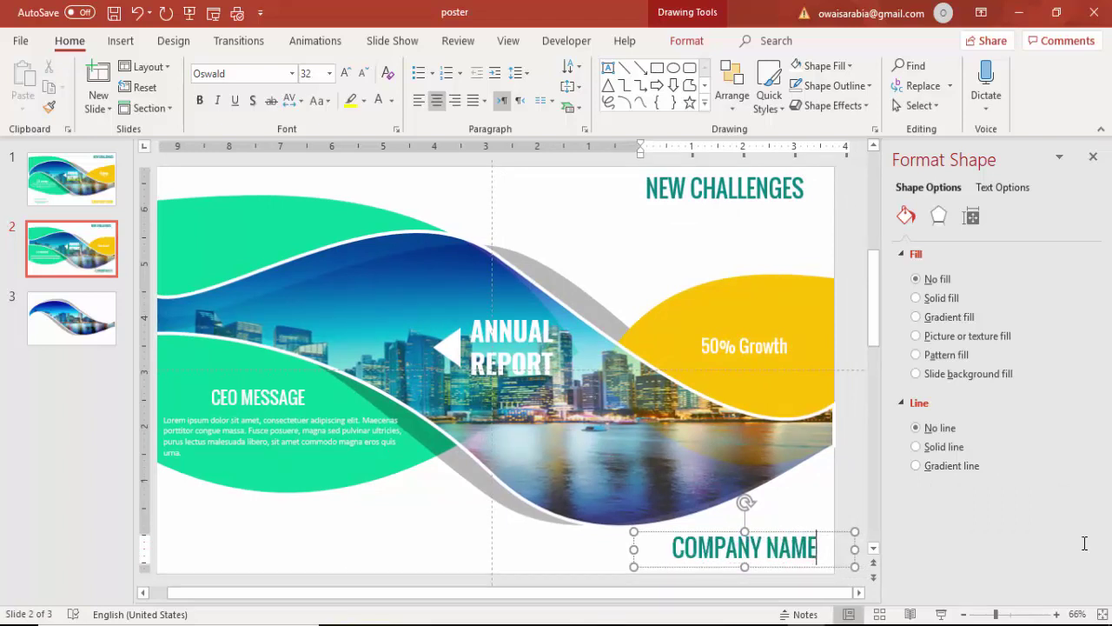
pyautogui.click(822, 533)
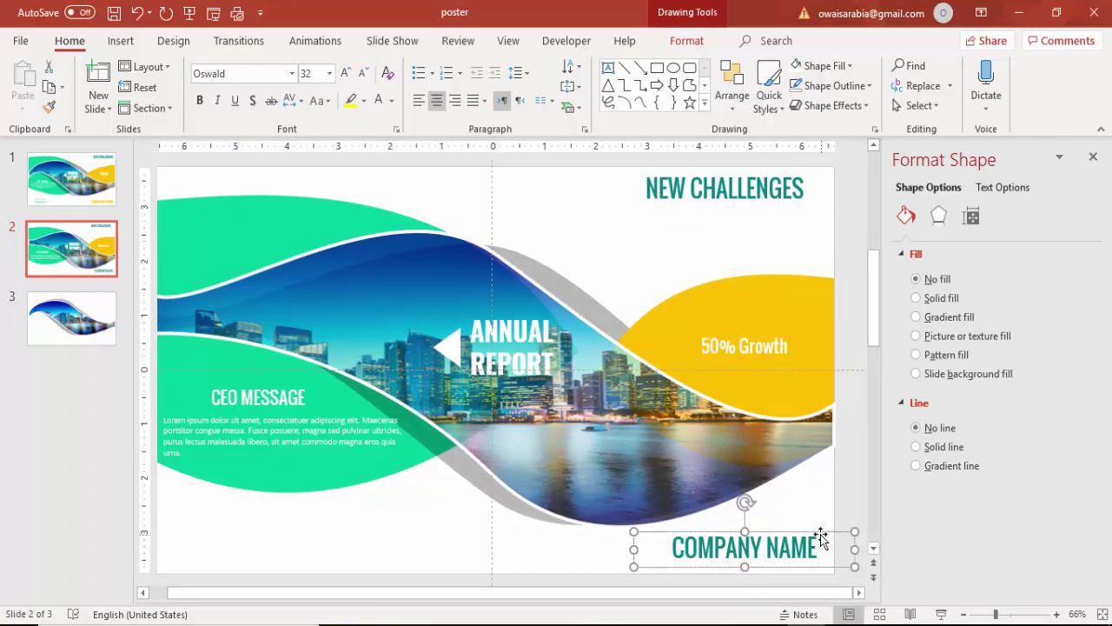
pyautogui.click(390, 104)
pyautogui.click(403, 232)
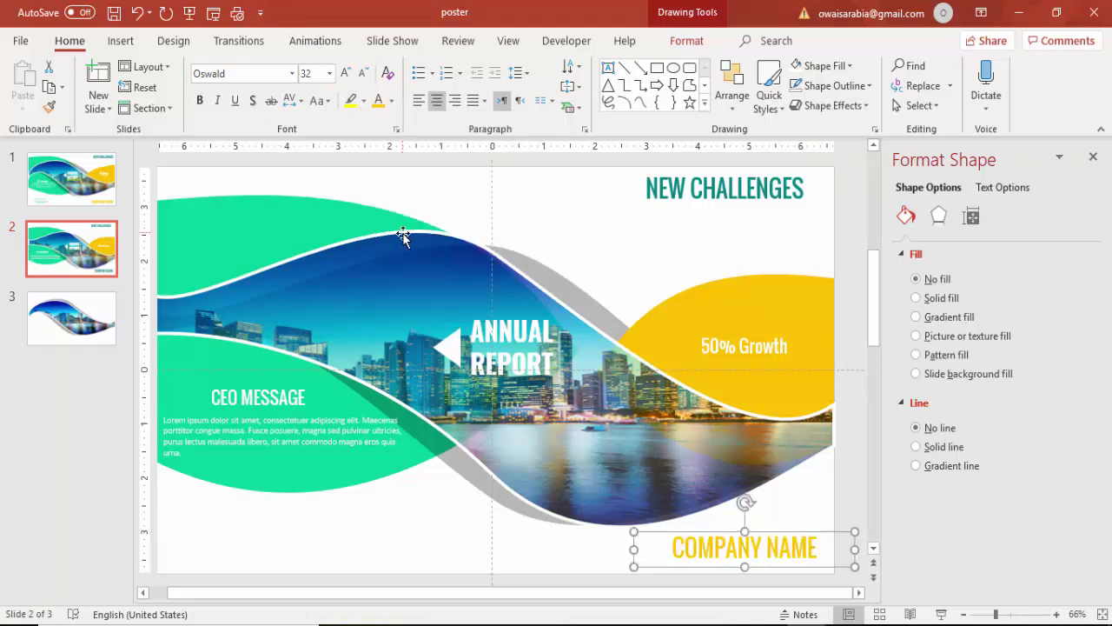
pyautogui.scroll(-3, 817, 522)
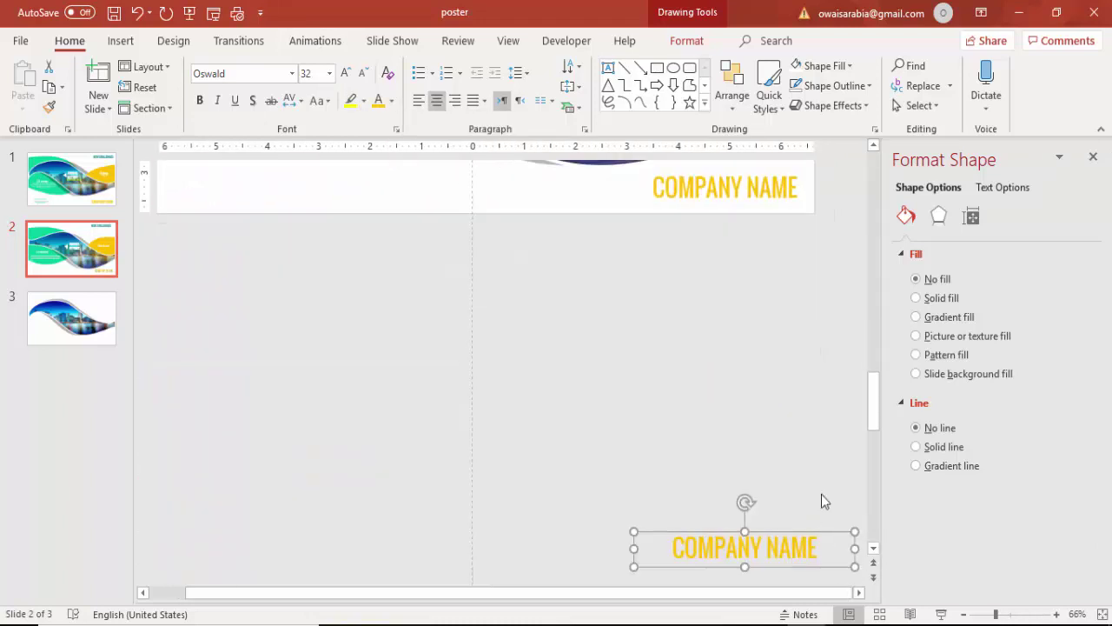
# Copy the heading to the bottom left as CONTACT DETAILS, shrink it to 16 pt, and nudge it up.
pyautogui.moveTo(805, 531); pyautogui.dragTo(298, 173)
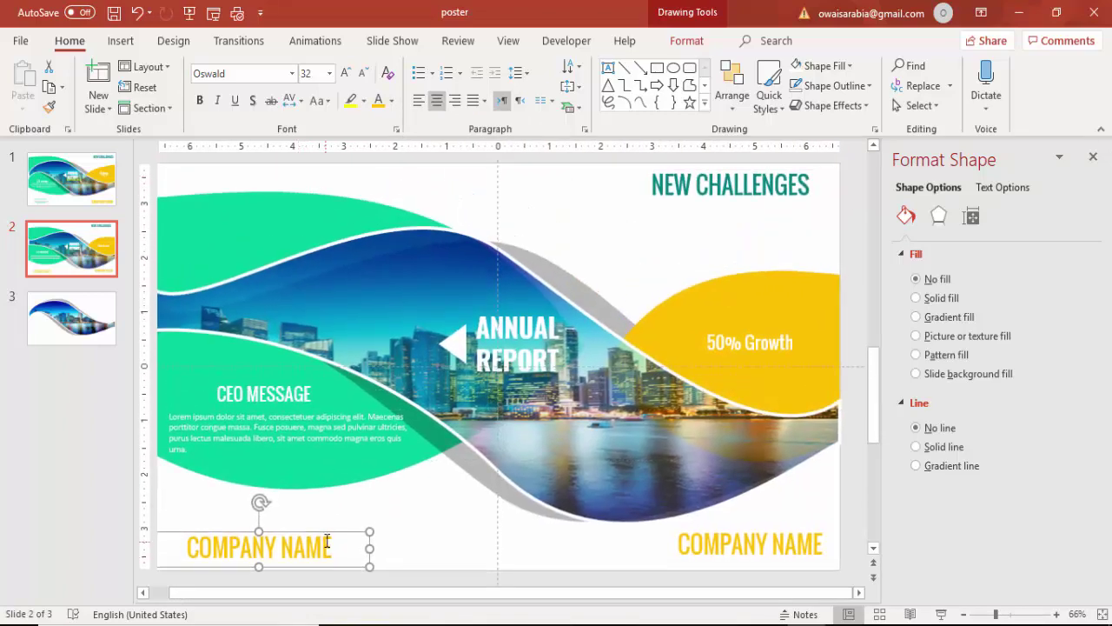
pyautogui.moveTo(327, 537); pyautogui.dragTo(323, 521)
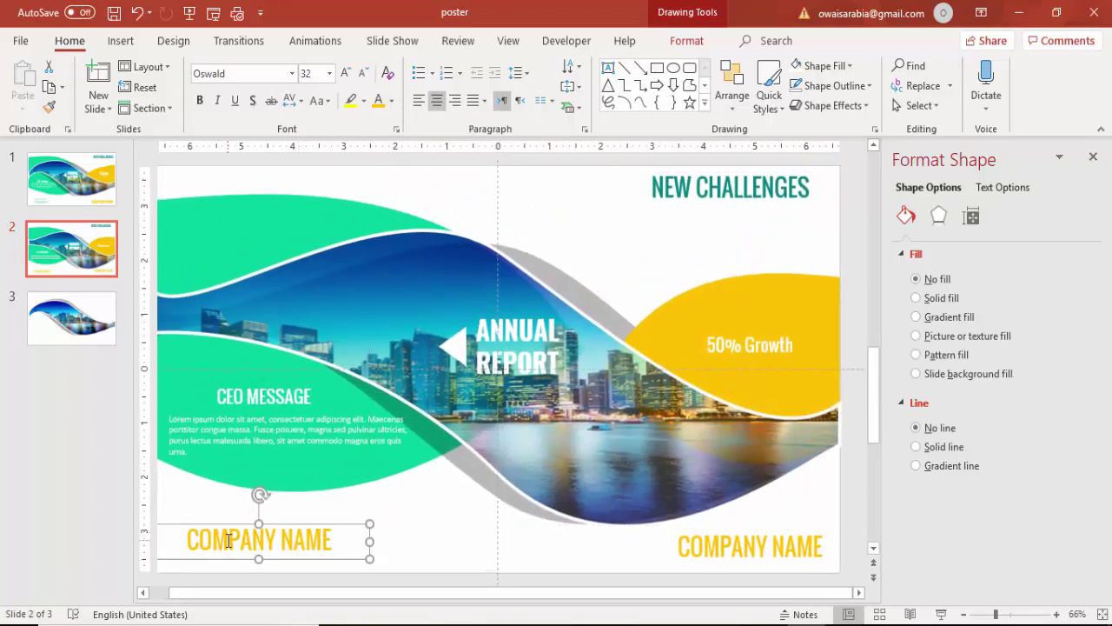
pyautogui.press('Return')
pyautogui.write('C')
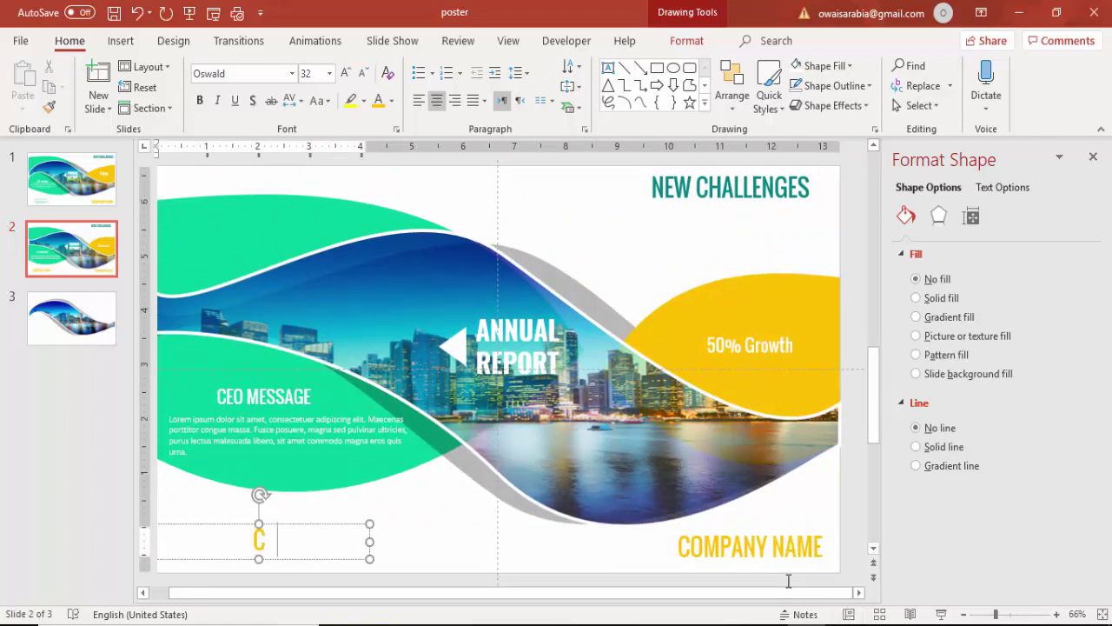
pyautogui.write('ONTACT ')
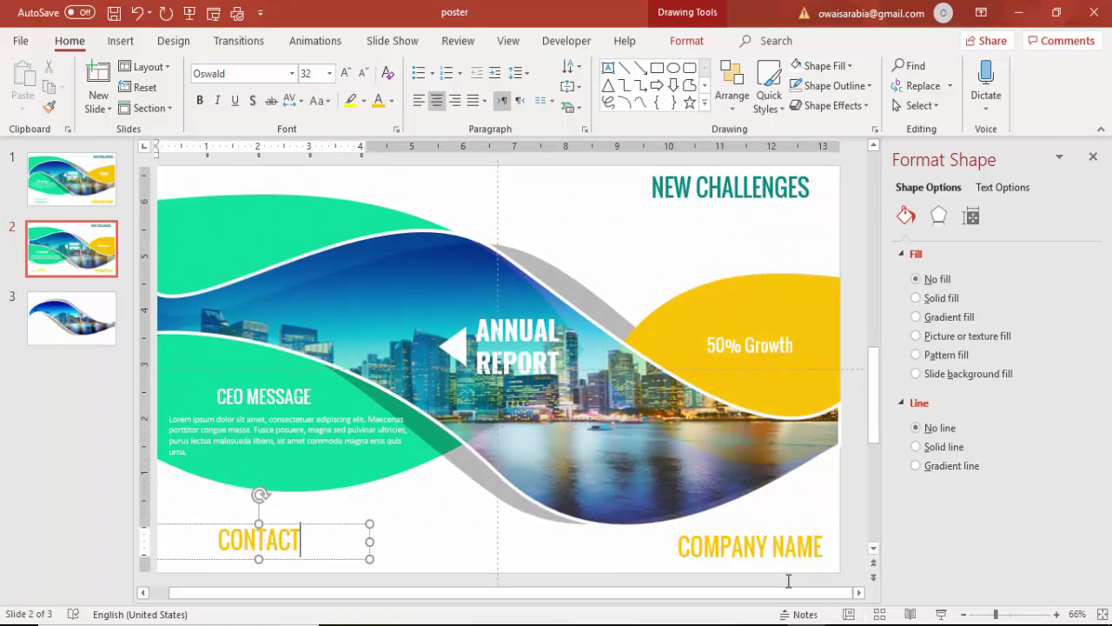
pyautogui.write('DETAILS')
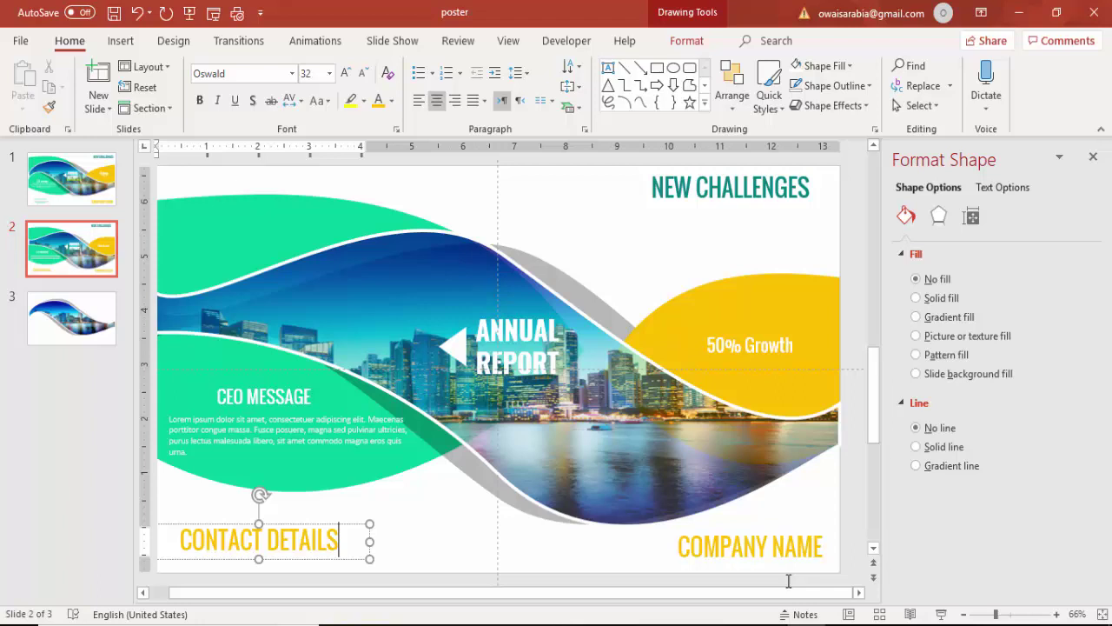
pyautogui.click(353, 525)
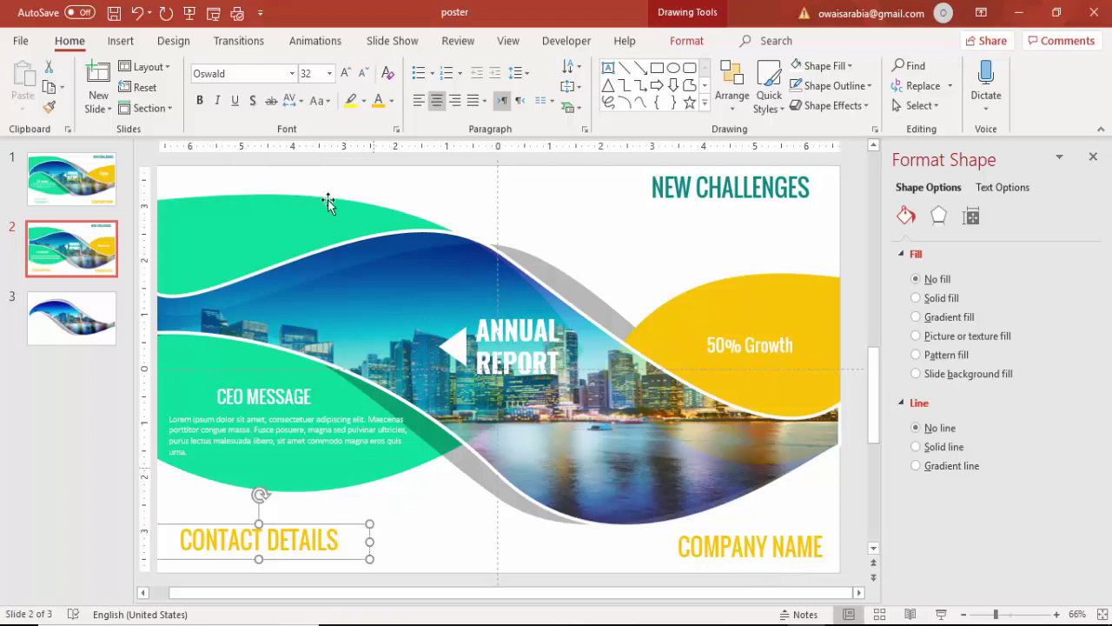
pyautogui.click(362, 75)
pyautogui.click(362, 75)
pyautogui.click(363, 74)
pyautogui.click(363, 75)
pyautogui.click(363, 74)
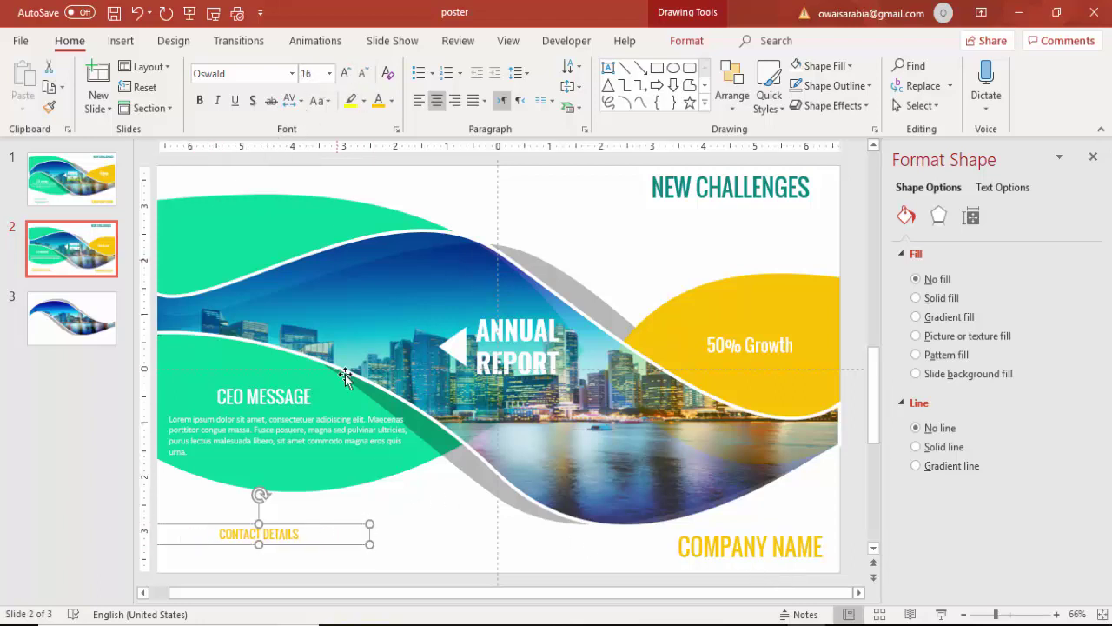
pyautogui.moveTo(322, 518); pyautogui.dragTo(318, 511)
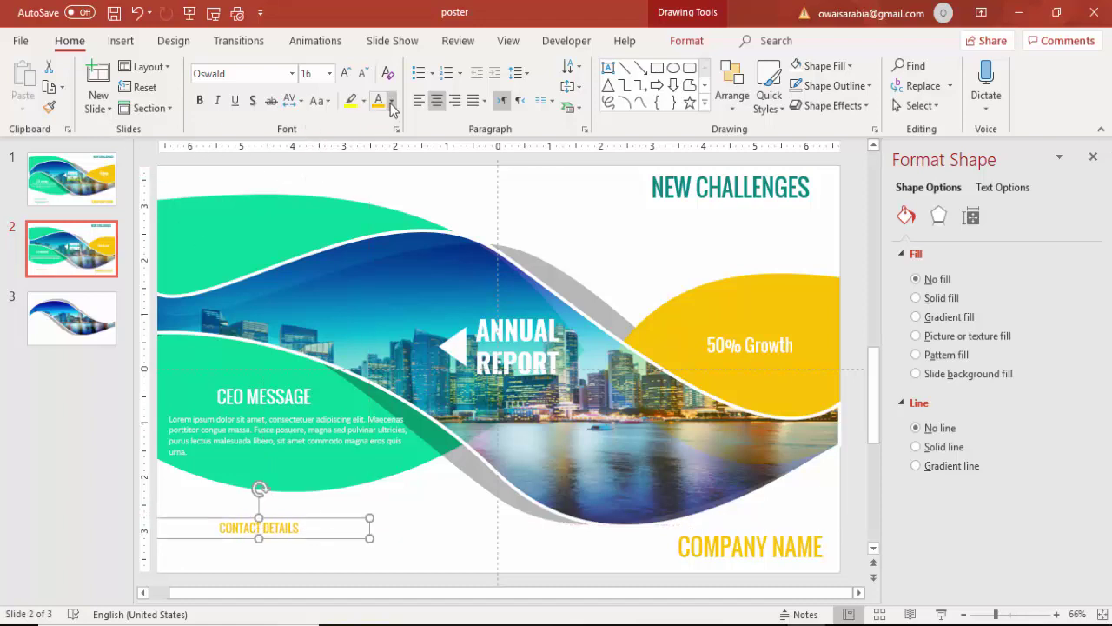
# Draw a straight line beneath CONTACT DETAILS and give it a coloured outline.
pyautogui.click(120, 41)
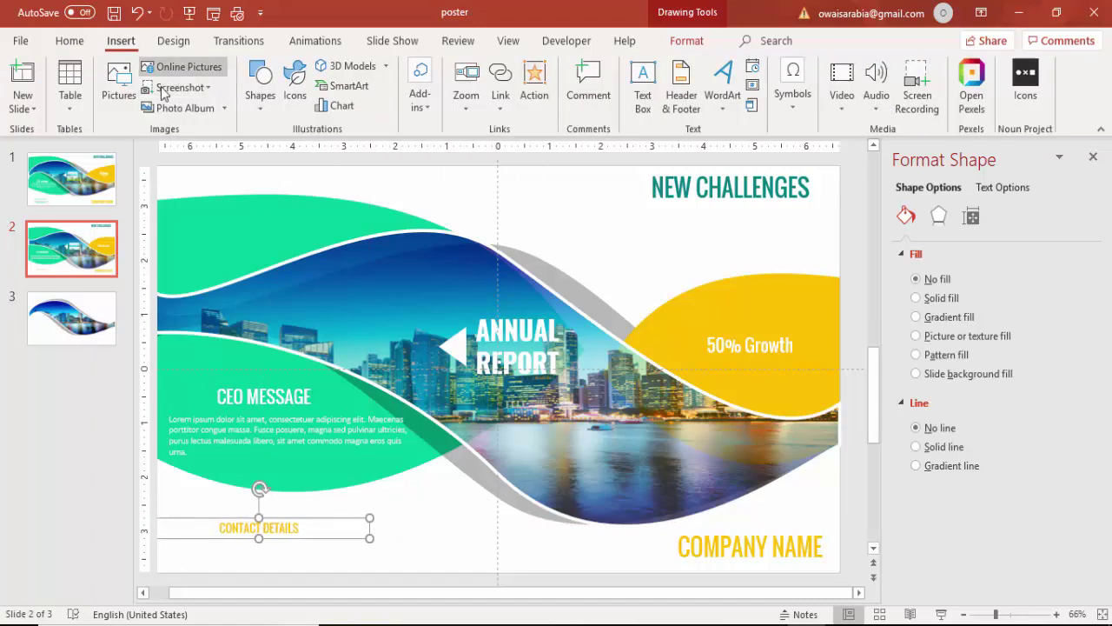
pyautogui.click(257, 118)
pyautogui.click(262, 150)
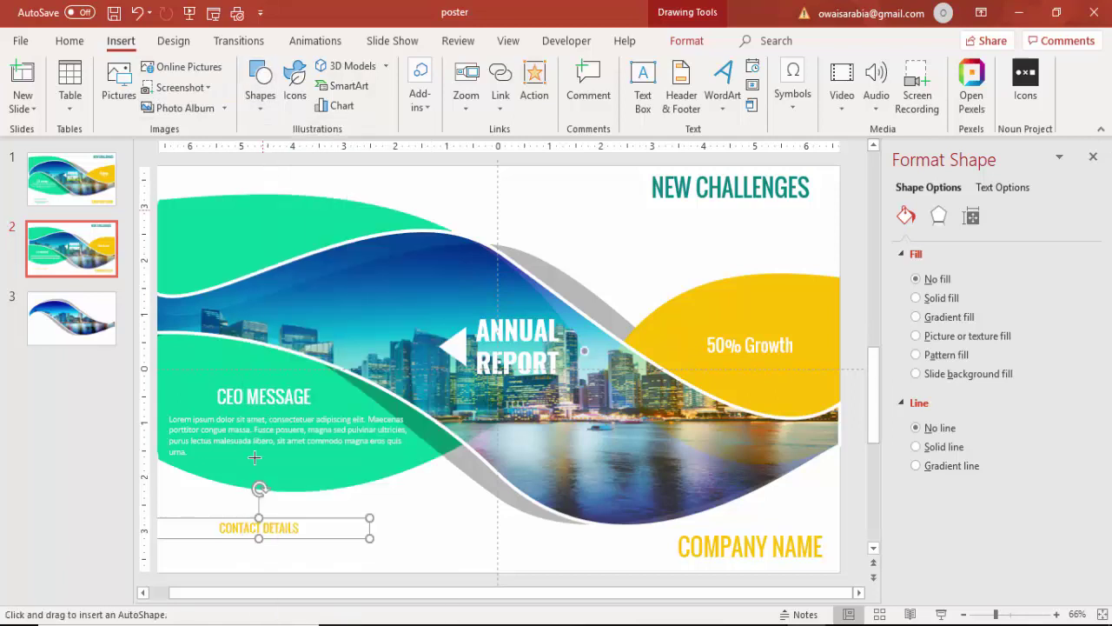
pyautogui.moveTo(221, 543); pyautogui.dragTo(316, 543)
pyautogui.moveTo(327, 544); pyautogui.dragTo(317, 539)
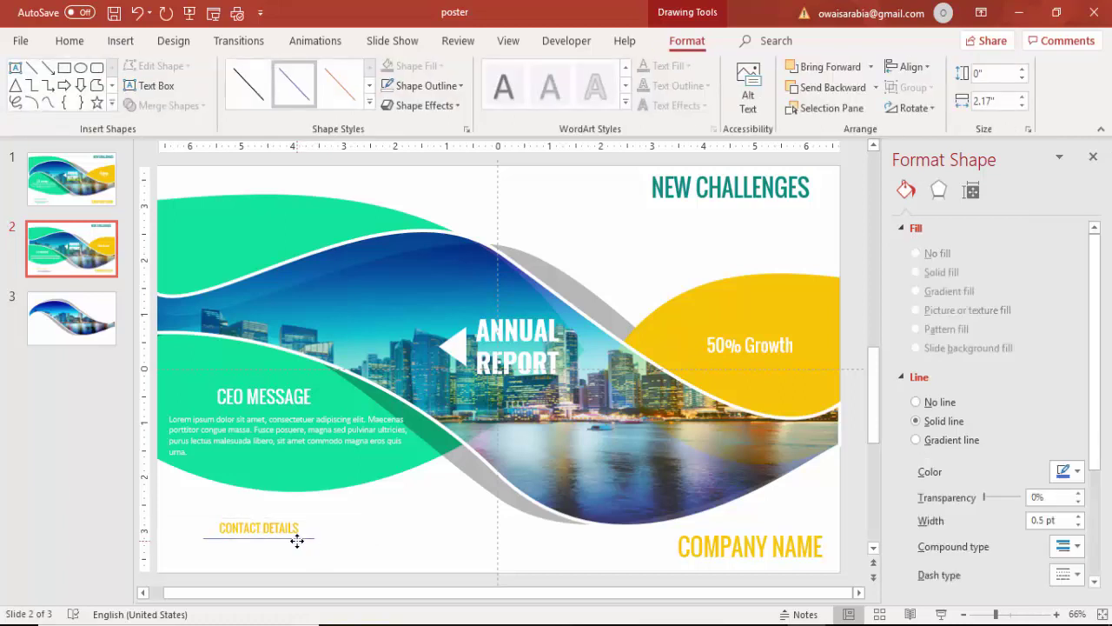
pyautogui.click(421, 85)
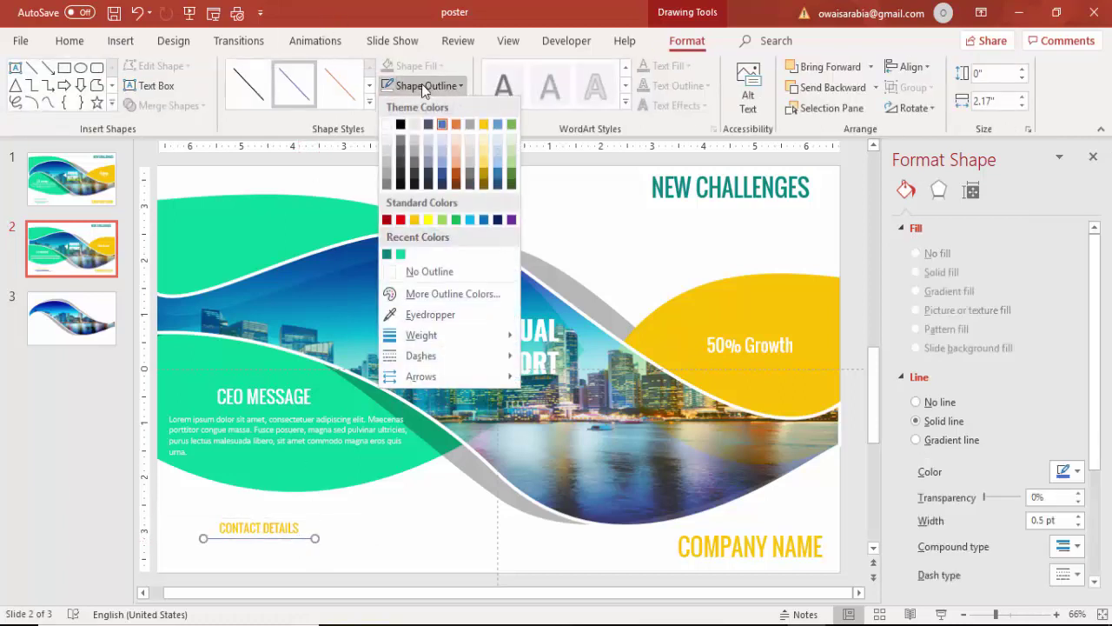
pyautogui.click(391, 192)
pyautogui.click(292, 526)
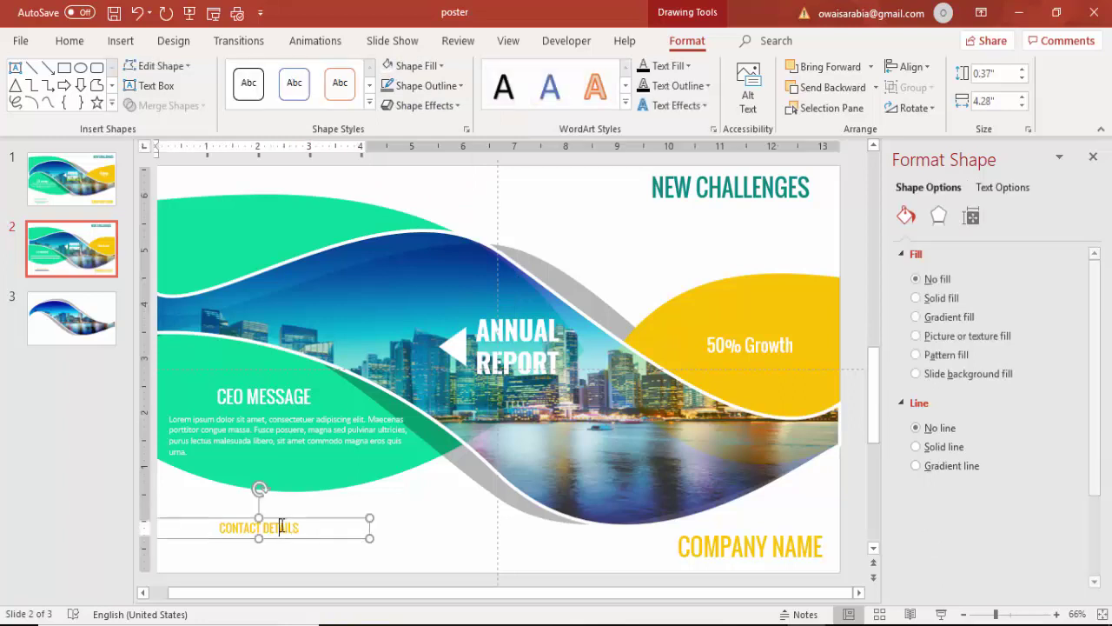
# Duplicate the CONTACT DETAILS label below the line and colour it dark teal.
pyautogui.moveTo(292, 516); pyautogui.dragTo(328, 544)
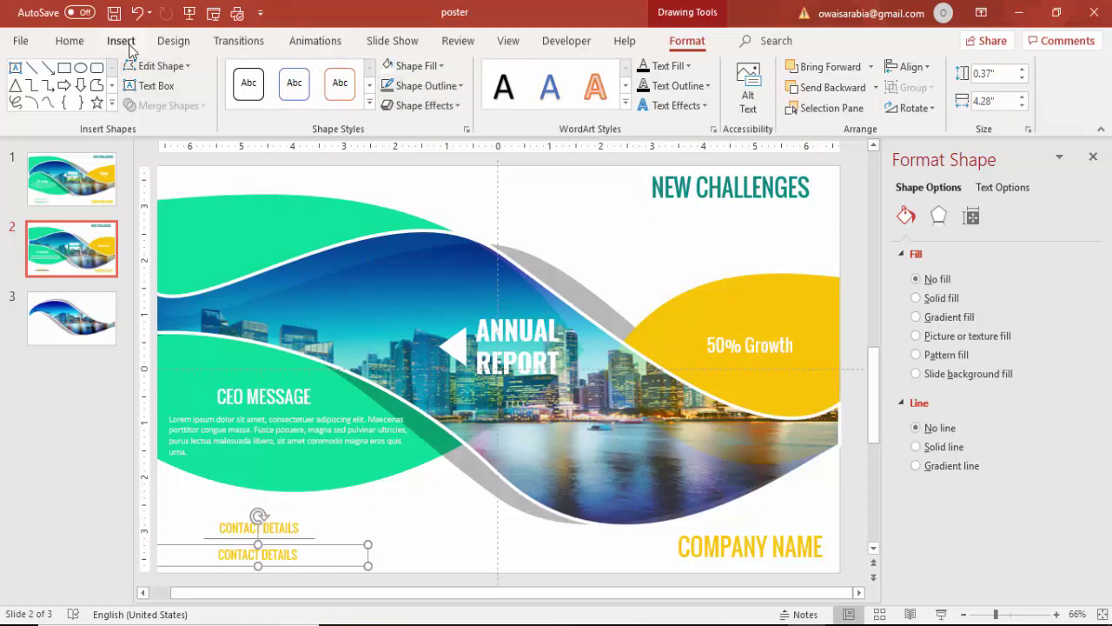
pyautogui.click(85, 45)
pyautogui.click(391, 100)
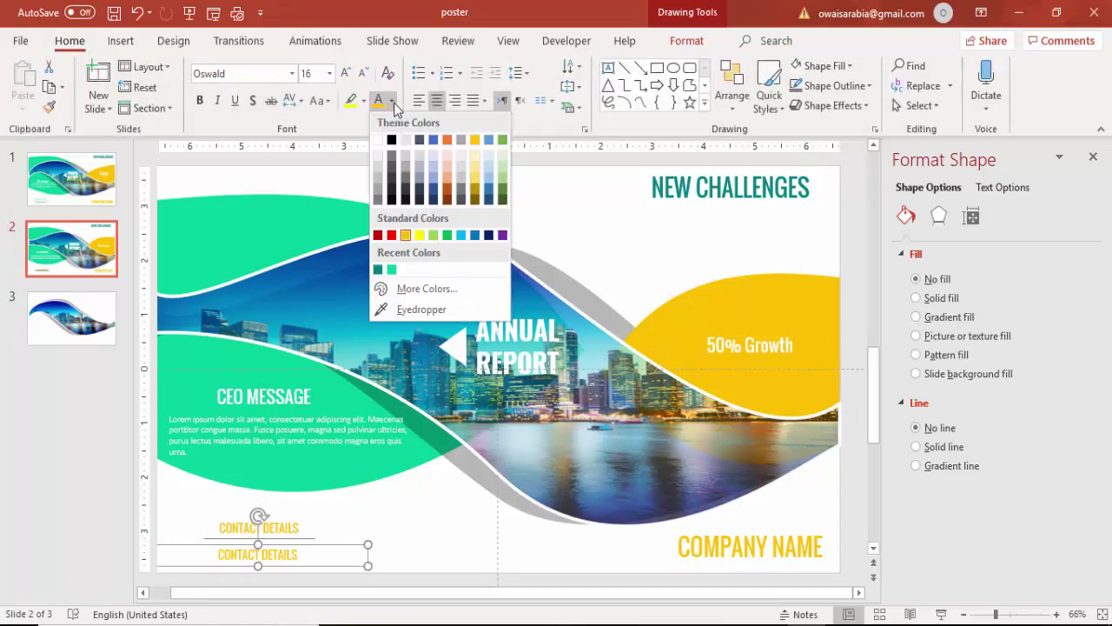
pyautogui.click(378, 270)
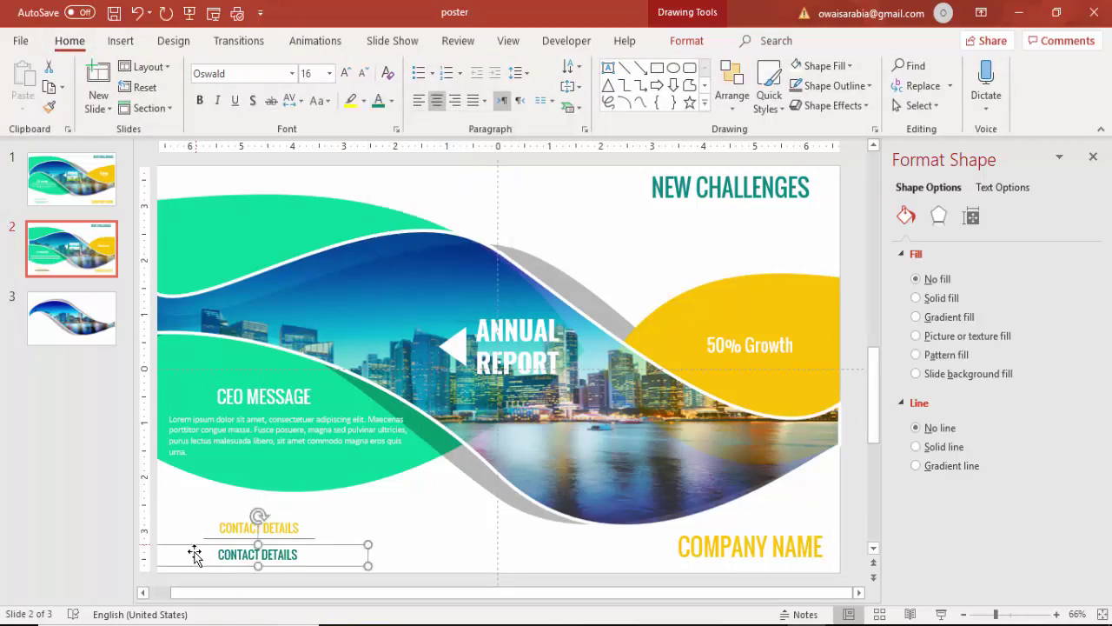
# Replace the copy's text with the contact phone number and close the background pane.
pyautogui.tripleClick(249, 555)
pyautogui.press('BackSpace')
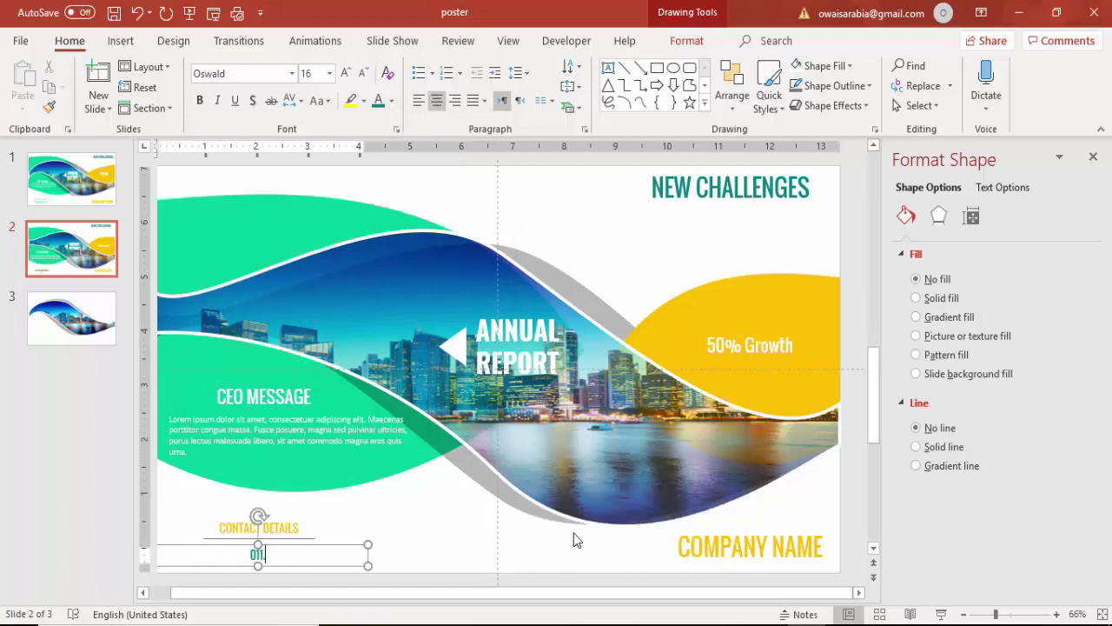
pyautogui.write('011.123.5678')
pyautogui.click(395, 537)
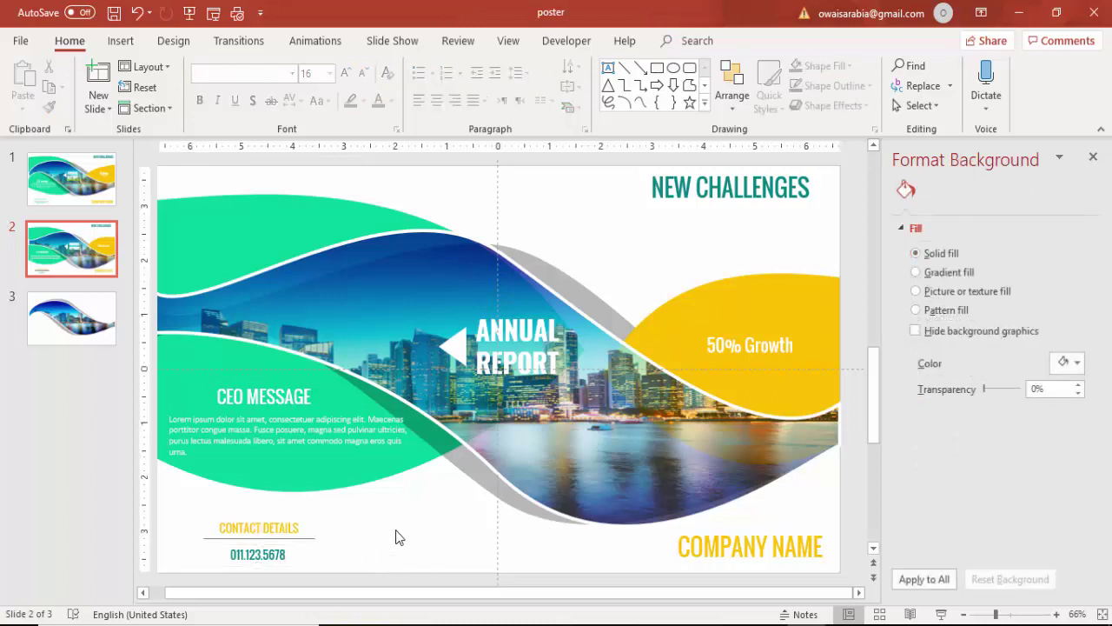
pyautogui.click(1095, 157)
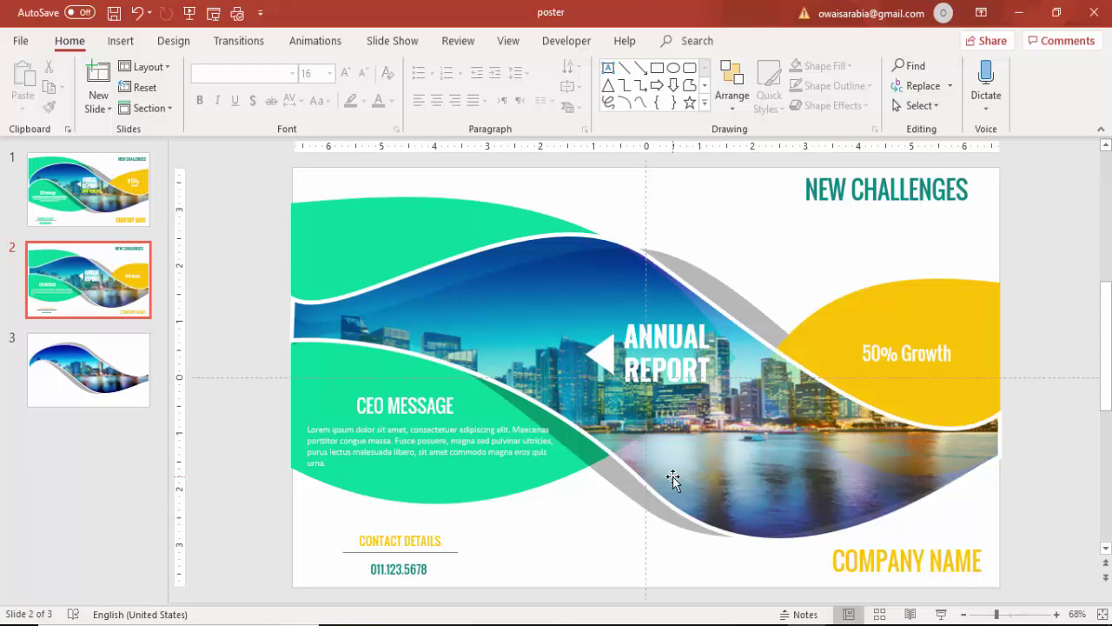
pyautogui.hotkey('ctrl', 'z')
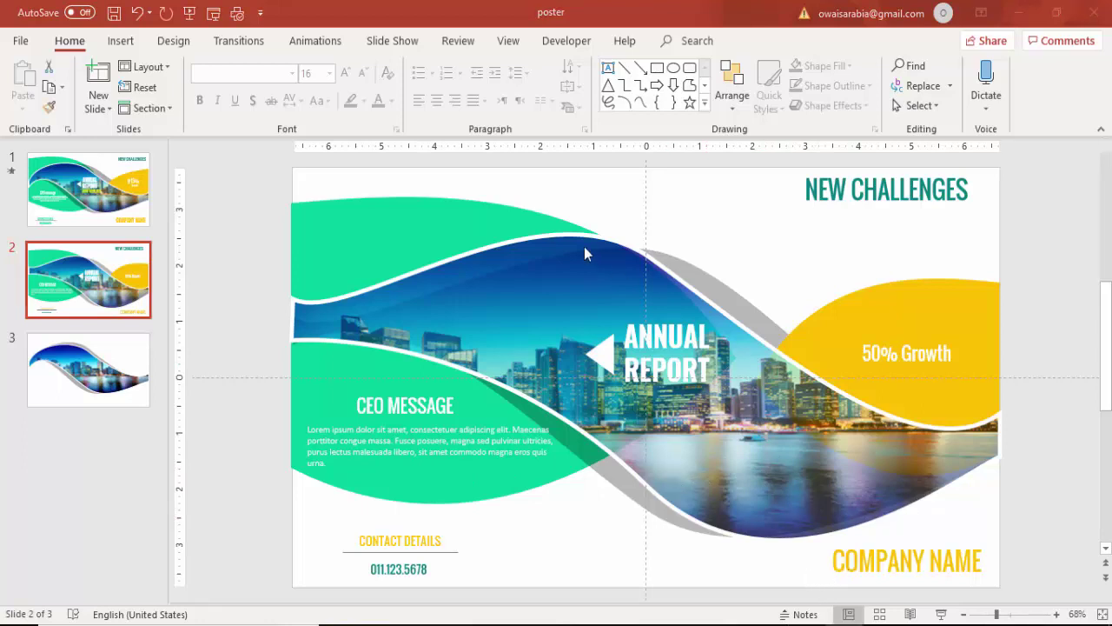
# Give the city picture shape a Wipe entrance from the left.
pyautogui.click(323, 41)
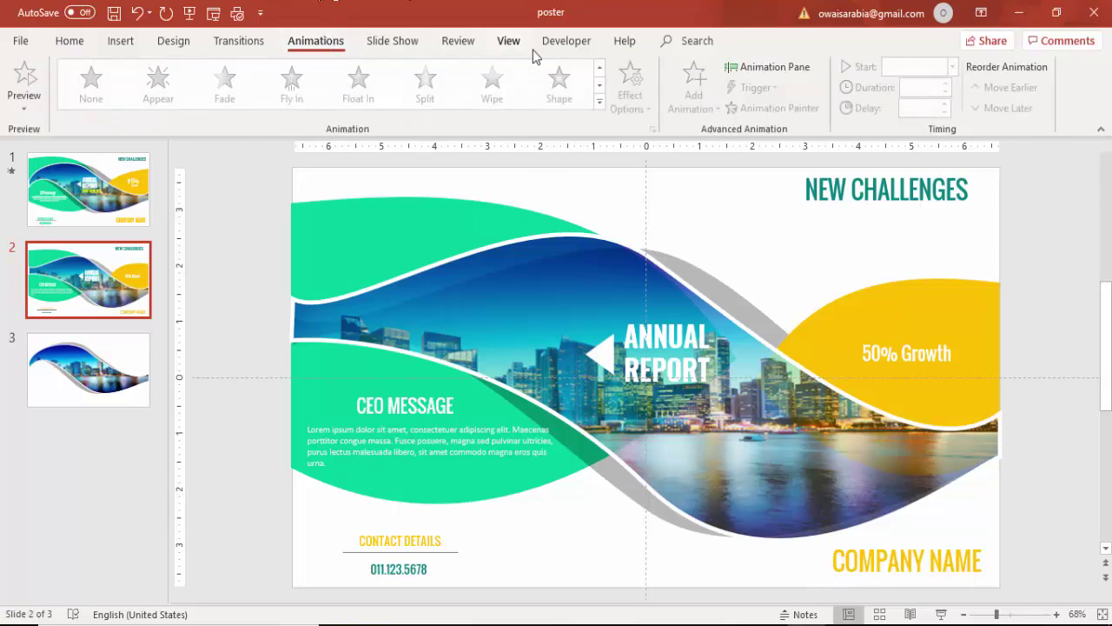
pyautogui.click(743, 73)
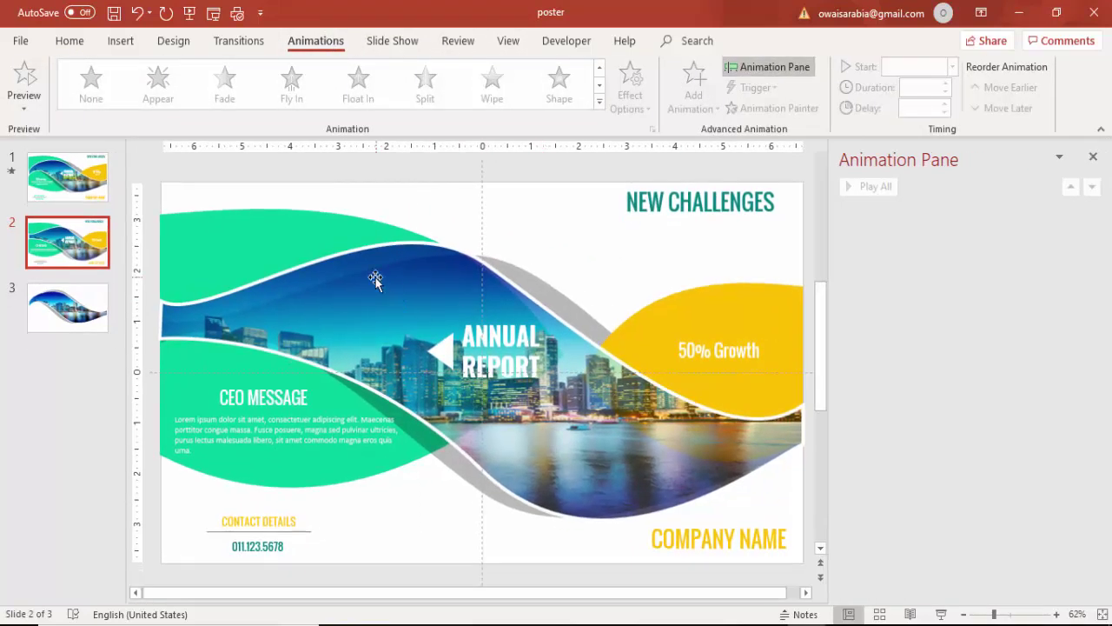
pyautogui.click(375, 277)
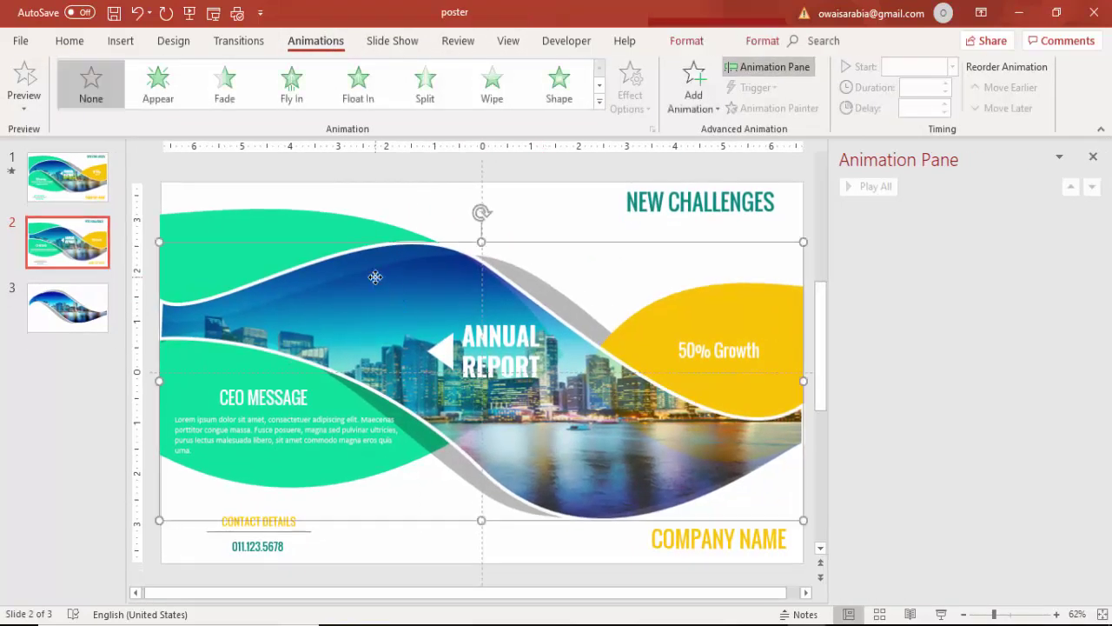
pyautogui.click(463, 98)
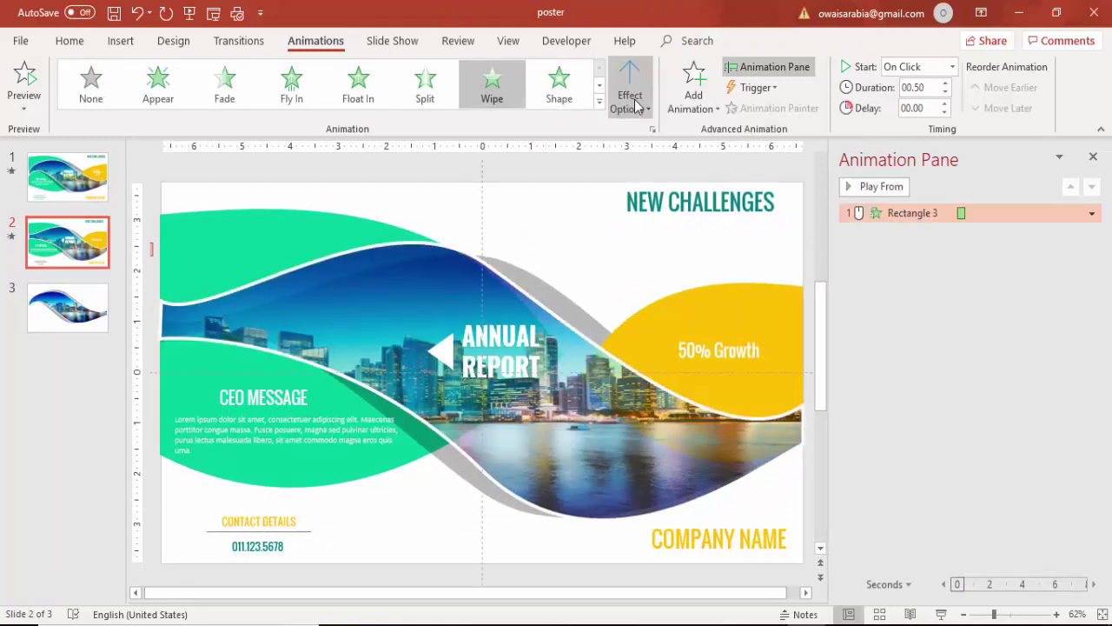
pyautogui.click(636, 103)
pyautogui.click(670, 198)
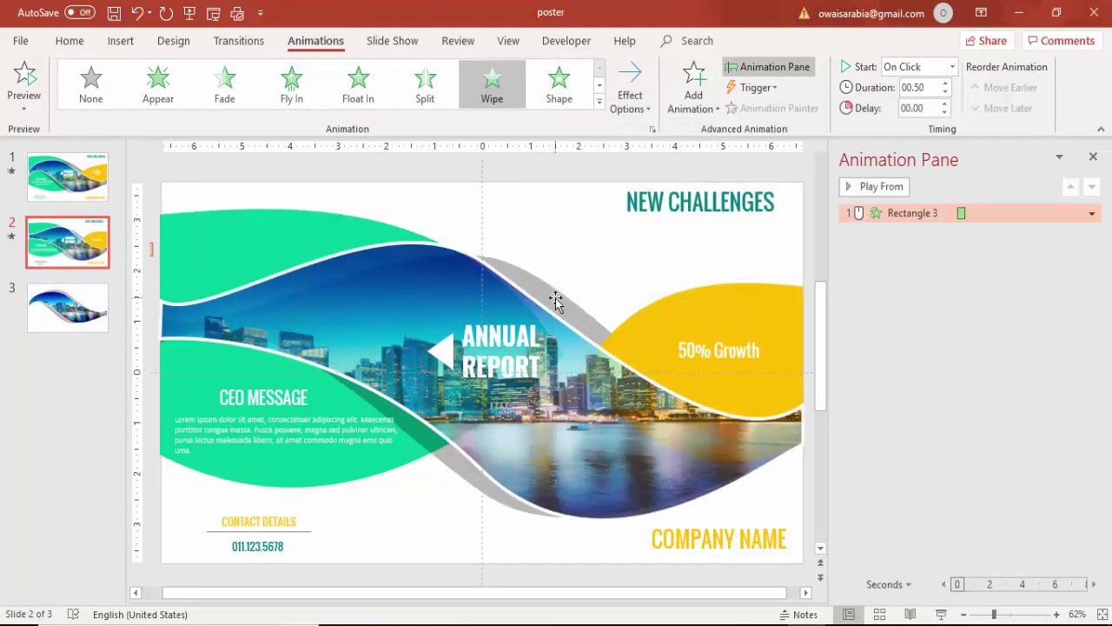
# Give a second shape a Wipe entrance starting With Previous.
pyautogui.click(550, 297)
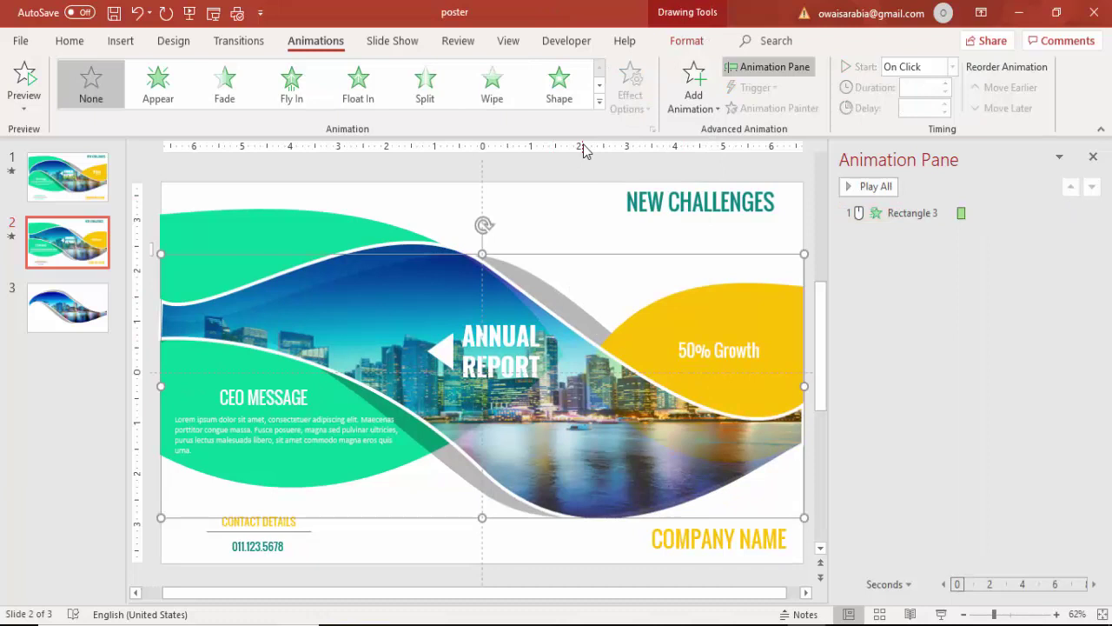
pyautogui.click(492, 94)
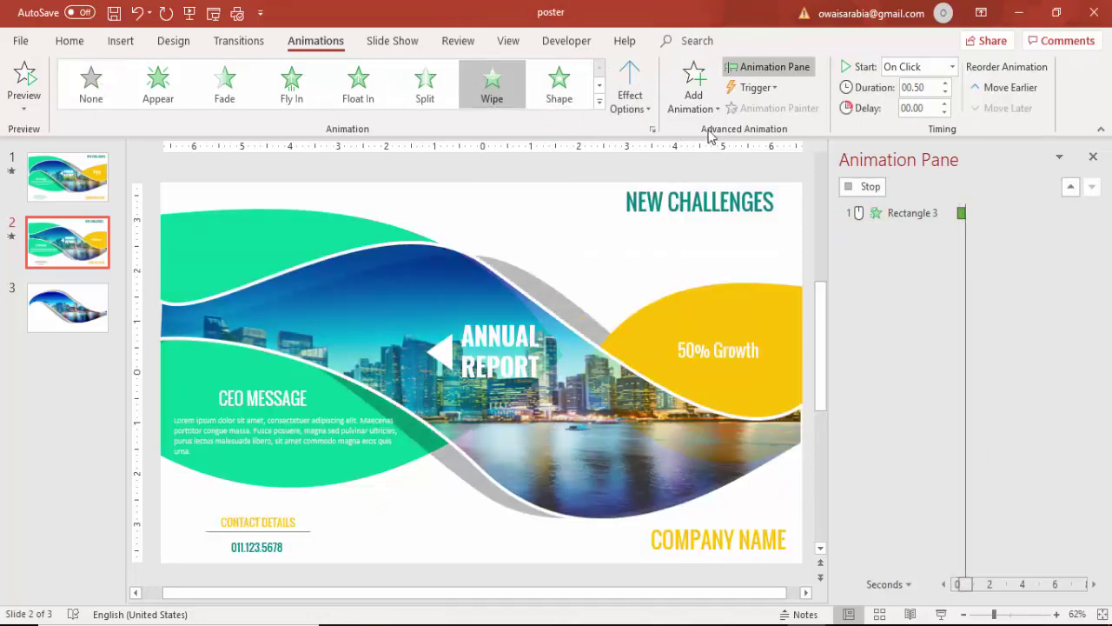
pyautogui.click(952, 71)
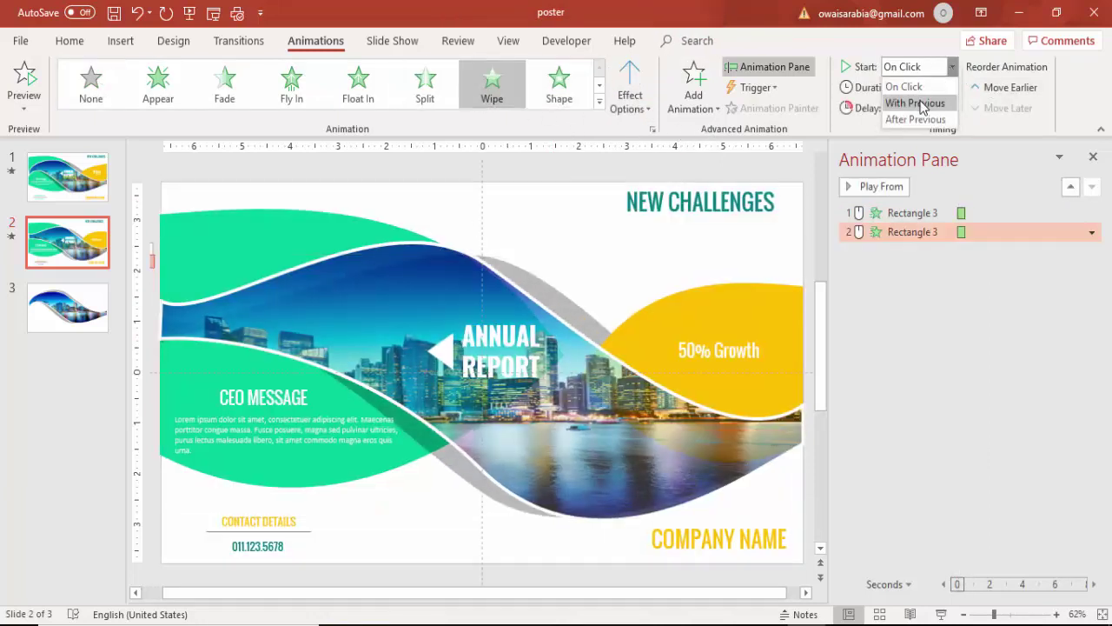
pyautogui.click(919, 102)
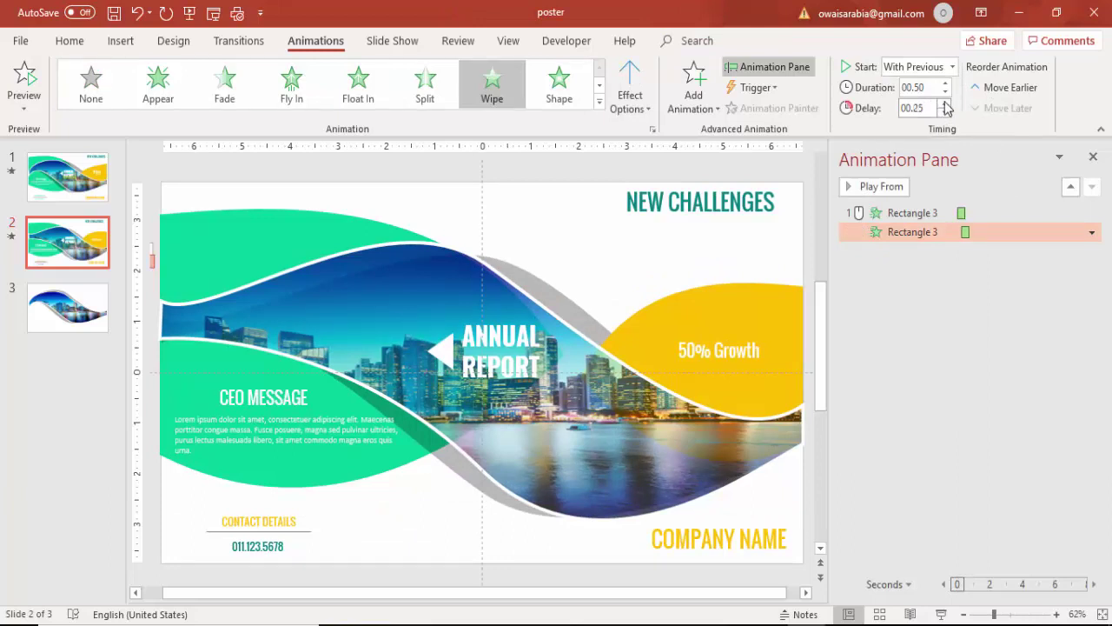
# Give the white triangle a Wipe from the left, starting After Previous.
pyautogui.click(250, 235)
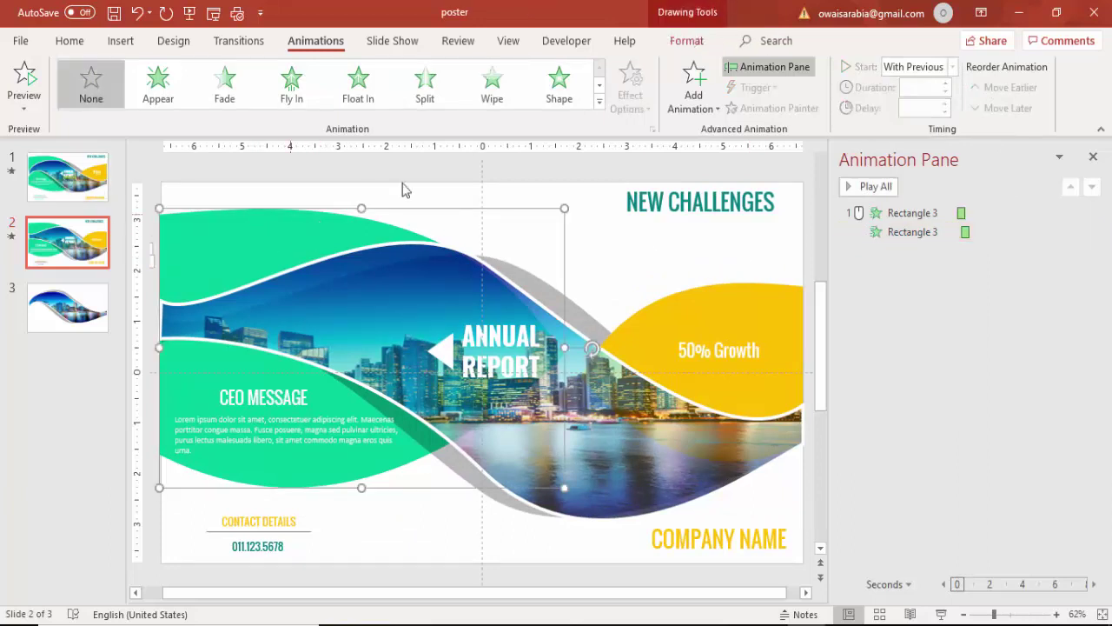
pyautogui.click(496, 100)
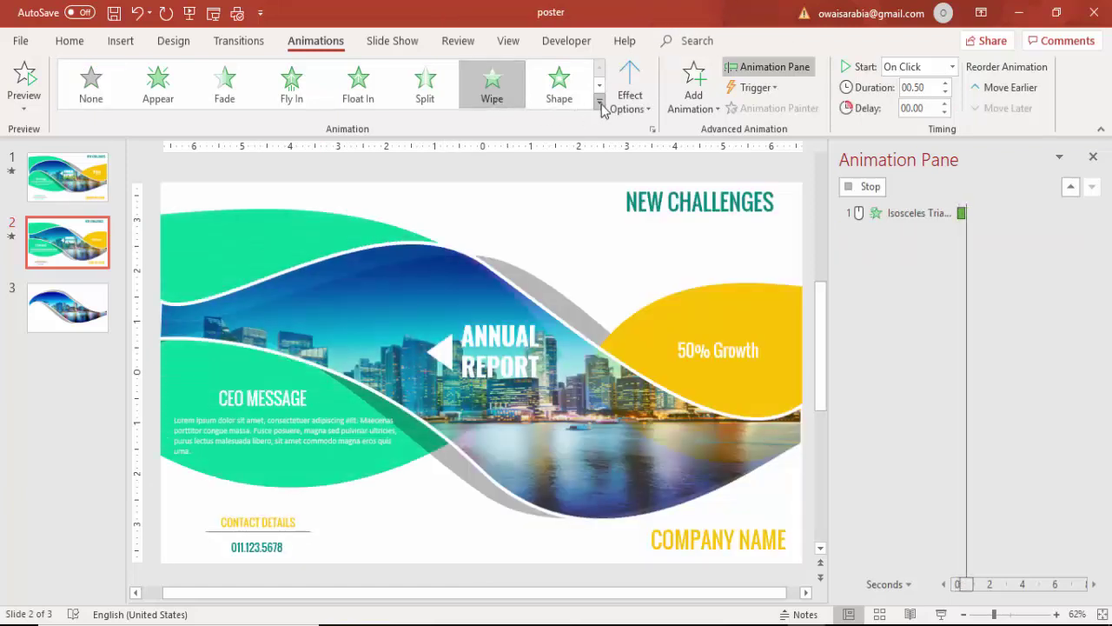
pyautogui.click(629, 98)
pyautogui.click(673, 199)
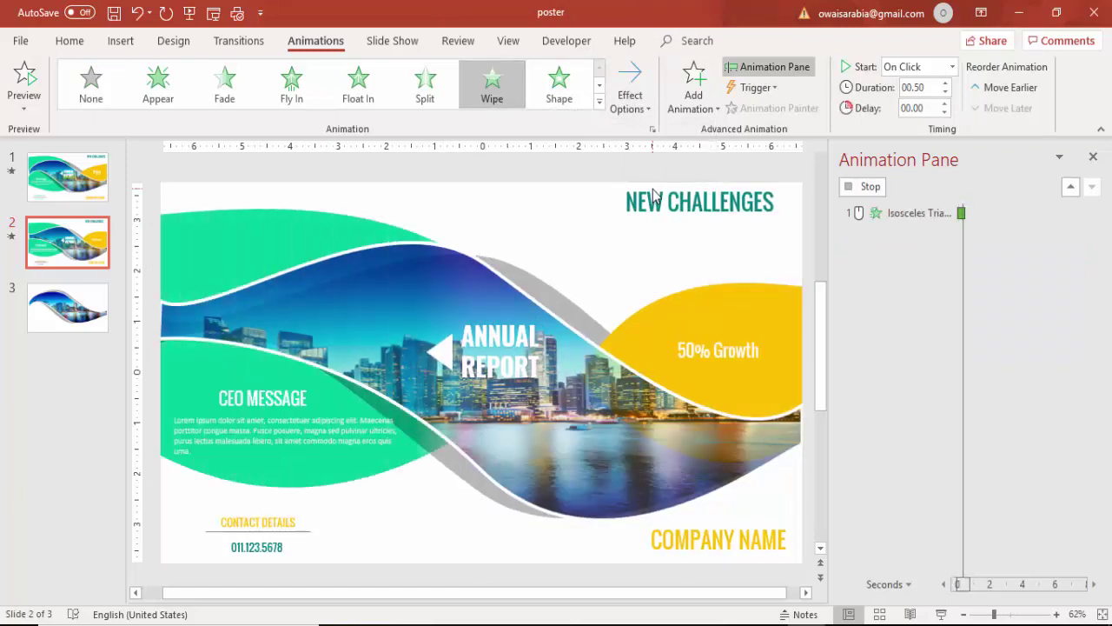
pyautogui.click(952, 67)
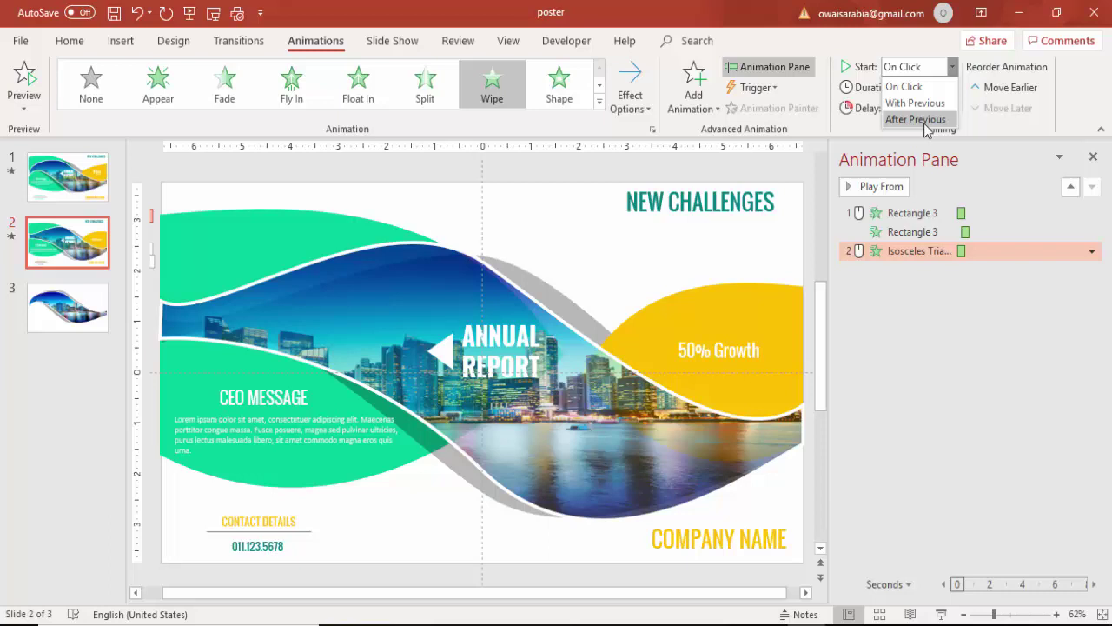
pyautogui.click(928, 116)
# Give the yellow 50% Growth shape a Wipe from the right after previous, then Play All.
pyautogui.click(762, 289)
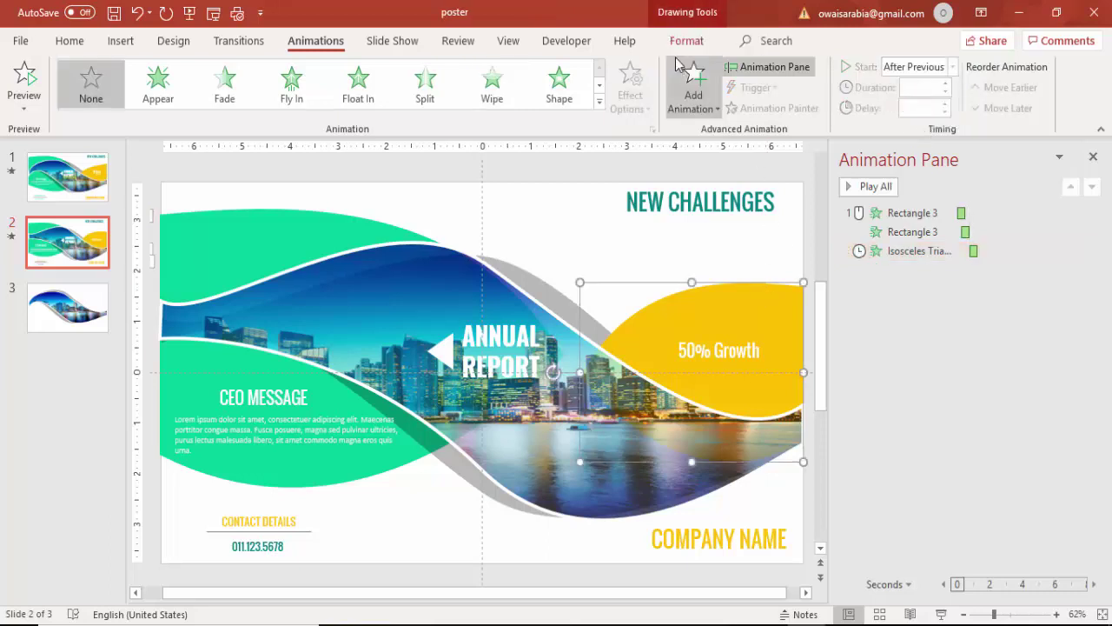
pyautogui.click(492, 83)
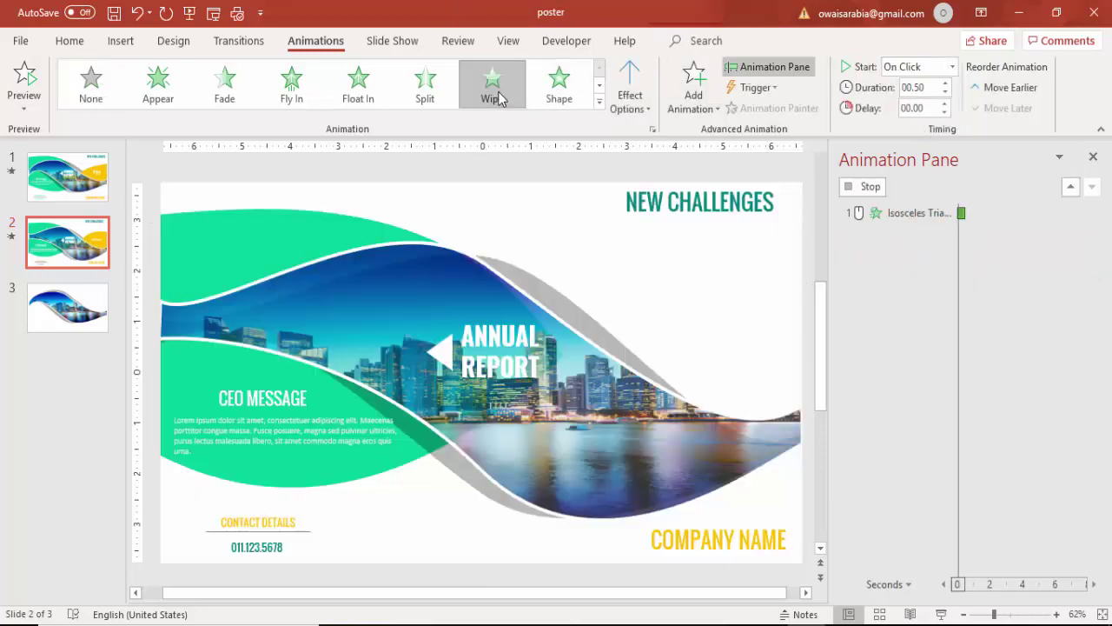
pyautogui.click(631, 100)
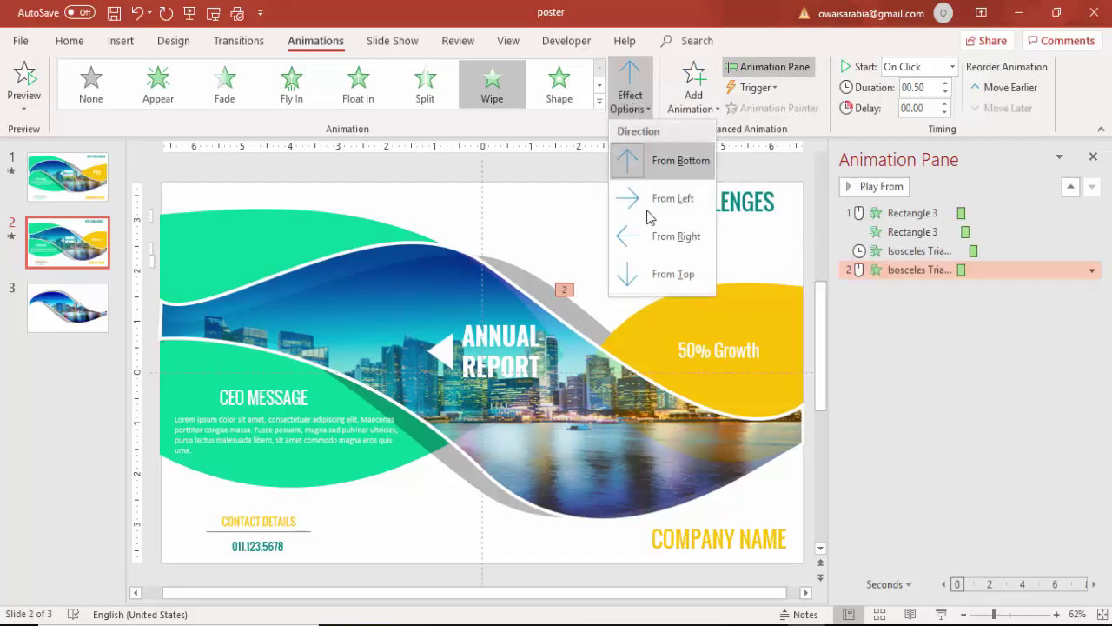
pyautogui.click(658, 239)
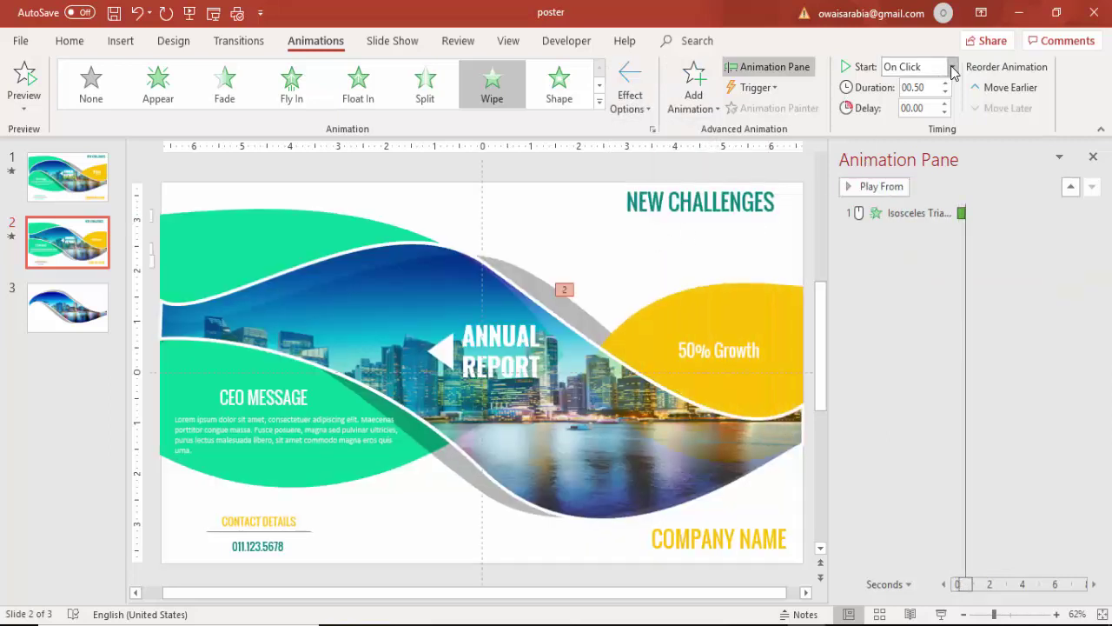
pyautogui.click(953, 67)
pyautogui.click(915, 119)
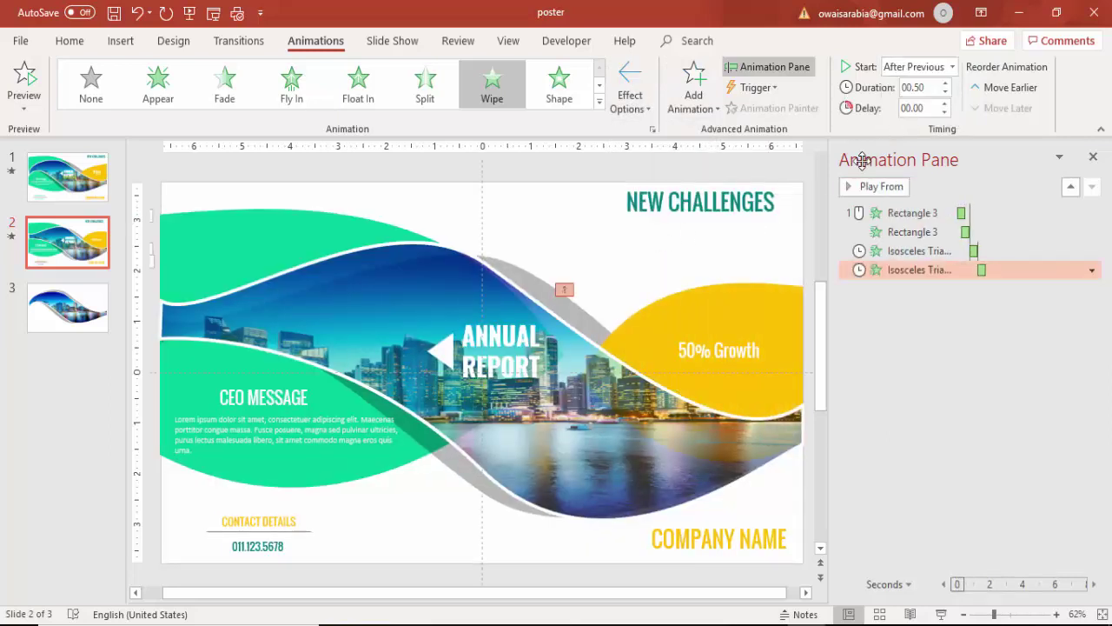
pyautogui.click(879, 426)
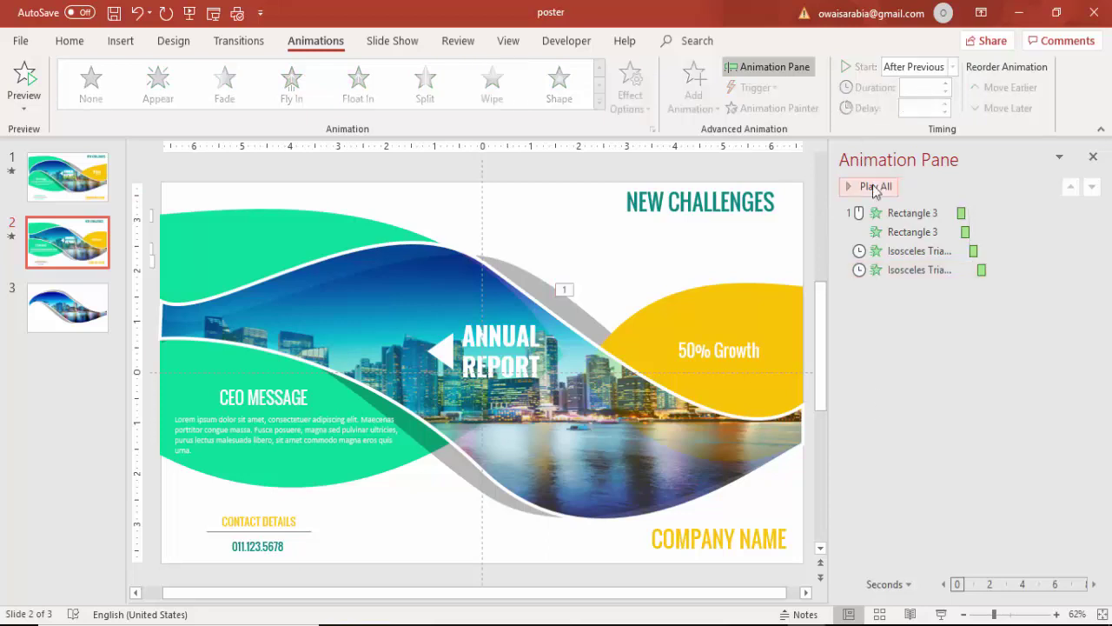
pyautogui.click(869, 186)
# Group the white triangle with the ANNUAL REPORT text.
pyautogui.click(452, 351)
pyautogui.keyDown('shift'); pyautogui.click(533, 335); pyautogui.keyUp('shift')
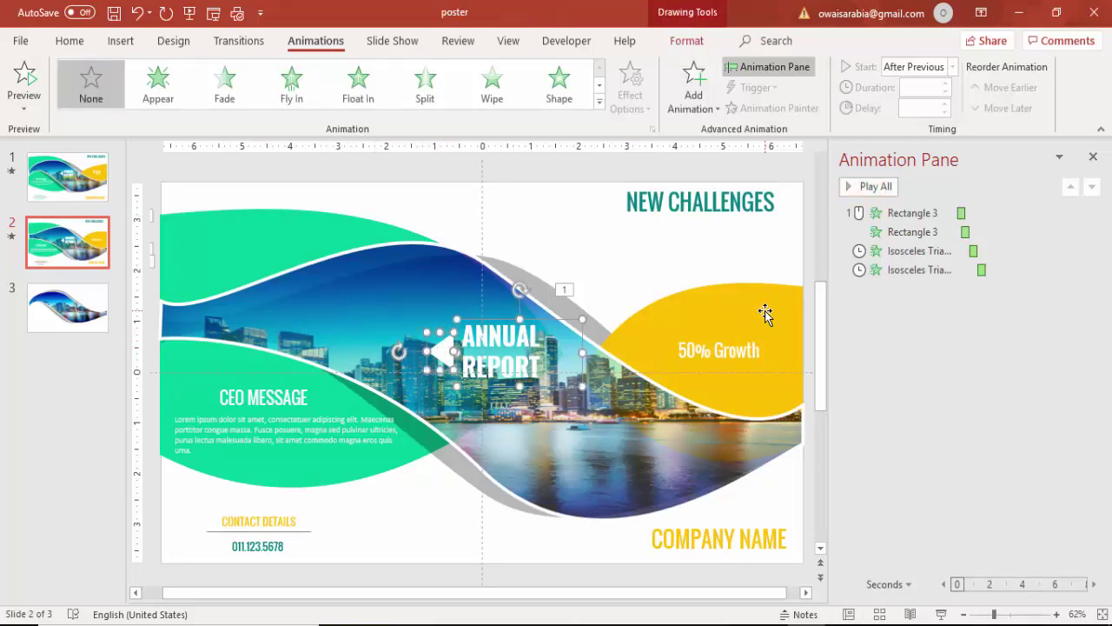
pyautogui.hotkey('ctrl', 'f')
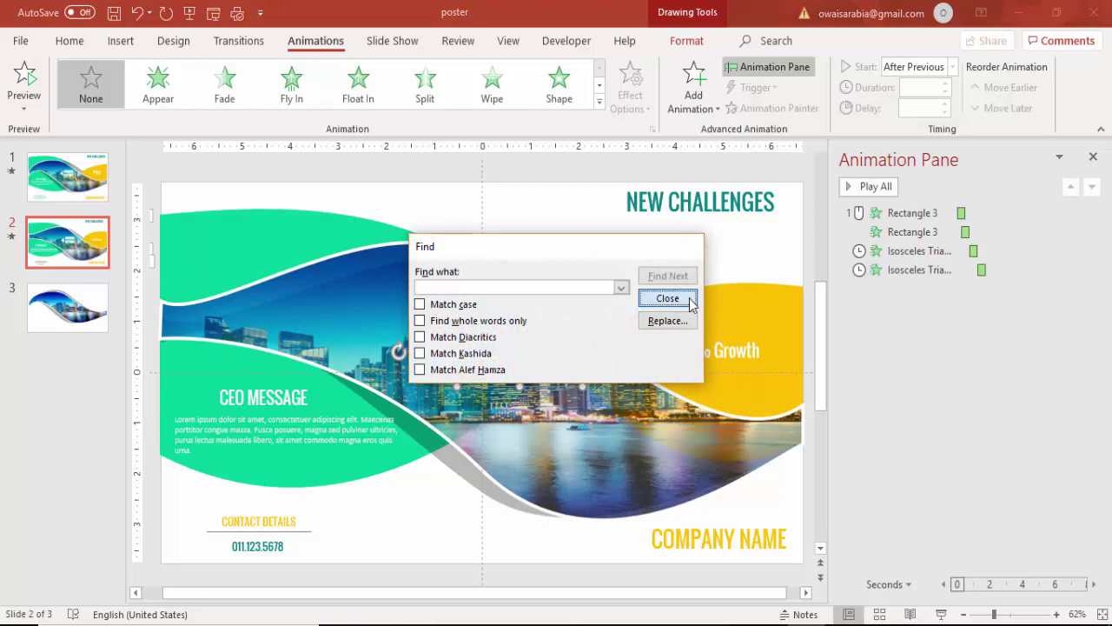
pyautogui.click(675, 296)
pyautogui.hotkey('ctrl', 'g')
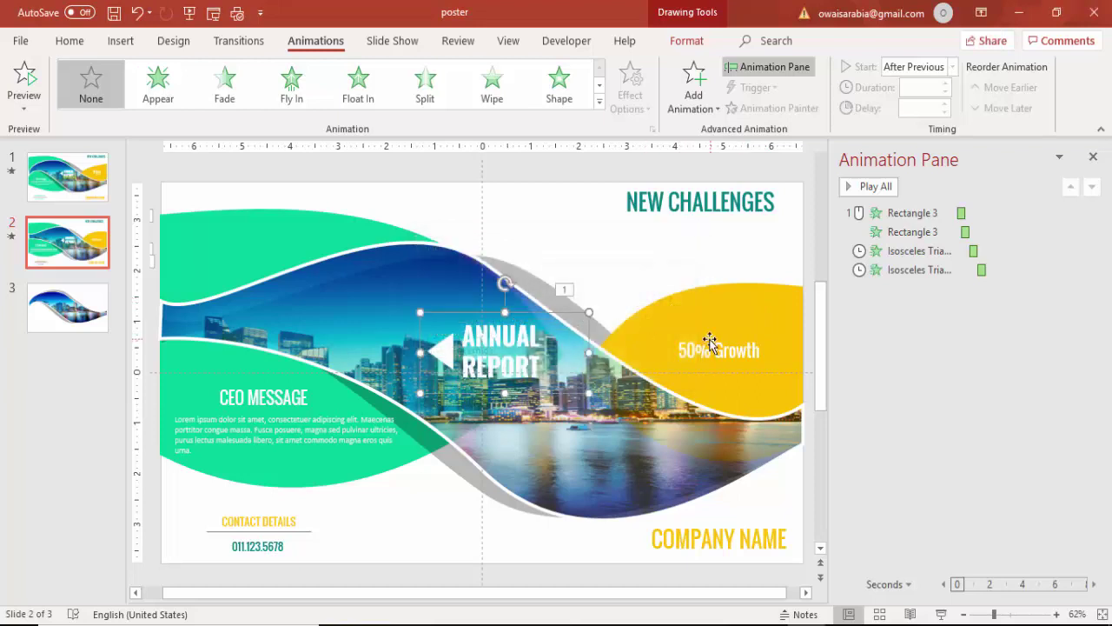
# Group the CONTACT DETAILS label with the phone number beneath it.
pyautogui.click(250, 395)
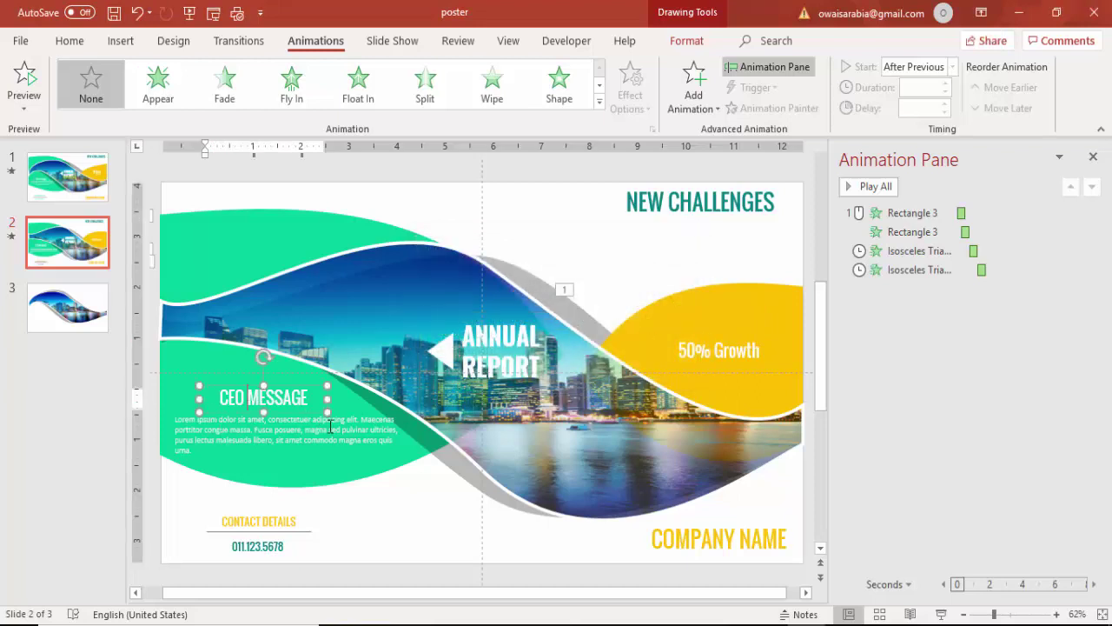
pyautogui.click(404, 424)
pyautogui.click(388, 513)
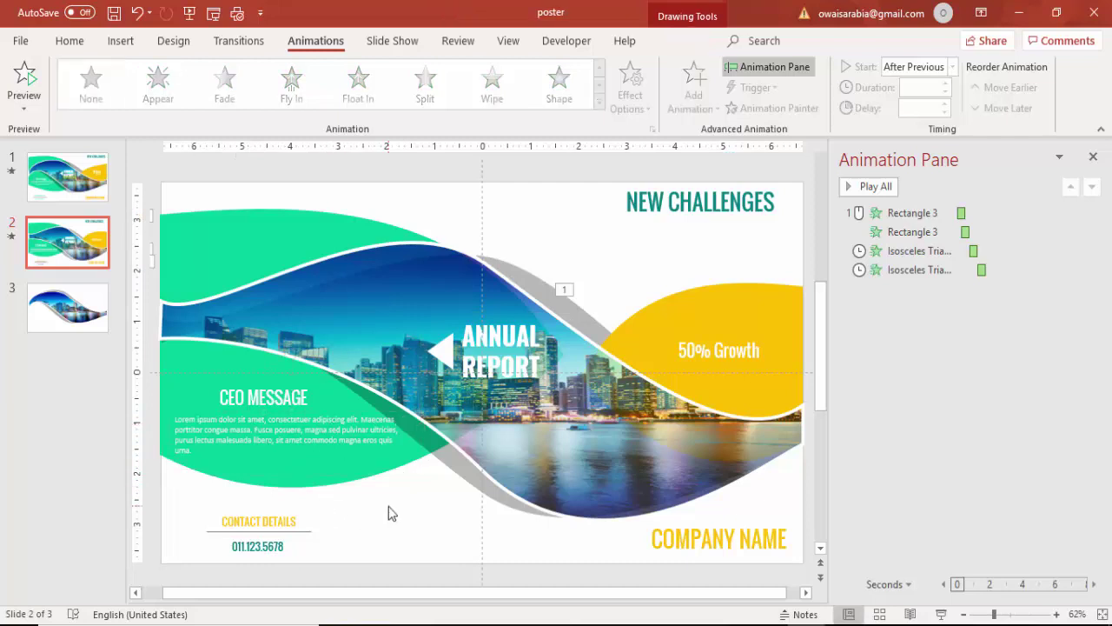
pyautogui.moveTo(155, 489)
pyautogui.mouseDown()
pyautogui.moveTo(403, 599)
pyautogui.moveTo(449, 584)
pyautogui.mouseUp()
pyautogui.keyDown('shift'); pyautogui.click(278, 545); pyautogui.keyUp('shift')
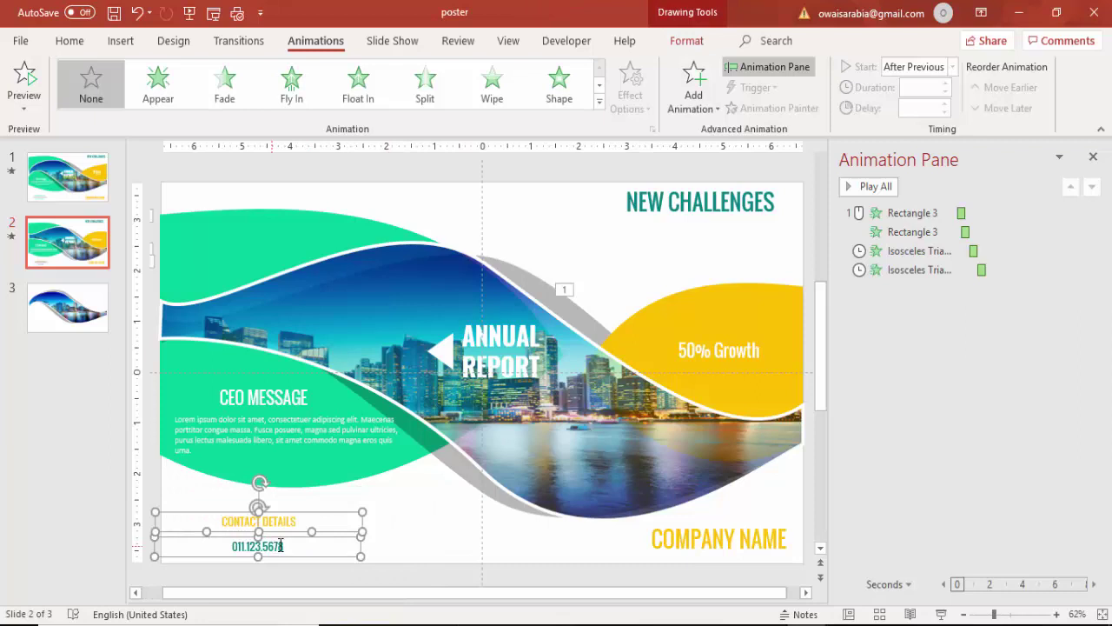
pyautogui.hotkey('ctrl', 'g')
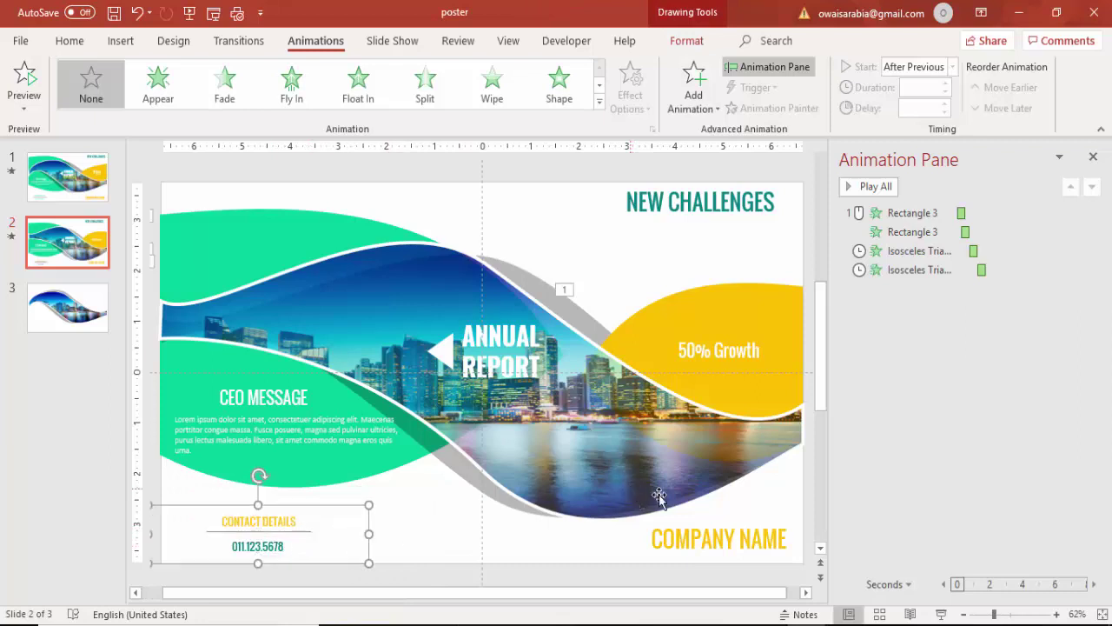
# Select CEO MESSAGE, contact details, ANNUAL REPORT, 50% Growth and NEW CHALLENGES together.
pyautogui.click(262, 400)
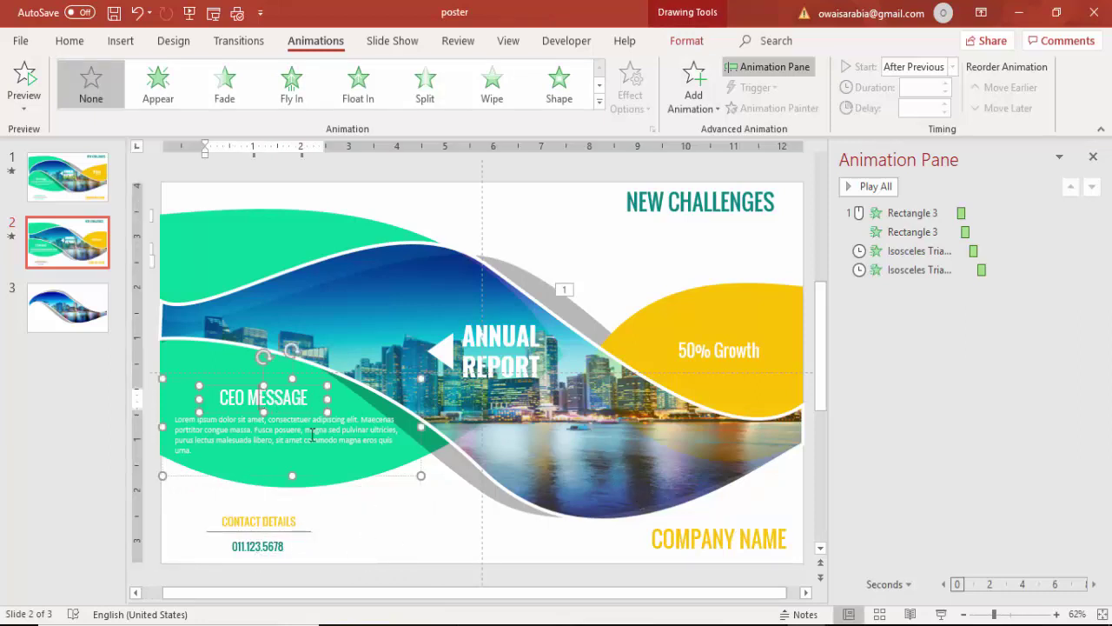
pyautogui.keyDown('shift'); pyautogui.click(283, 535); pyautogui.keyUp('shift')
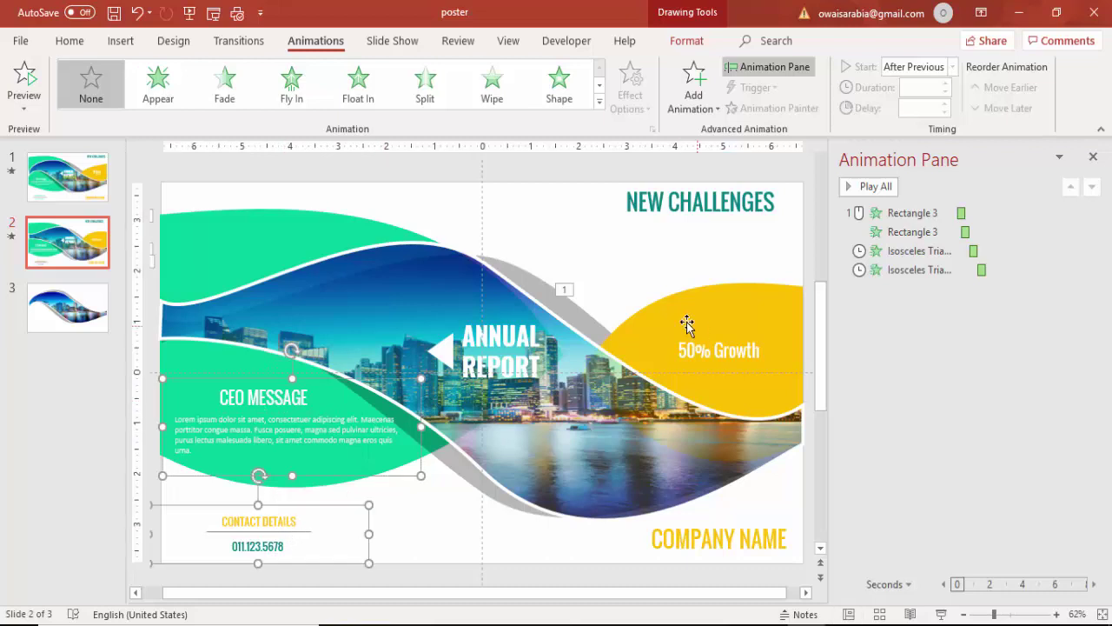
pyautogui.keyDown('shift'); pyautogui.click(509, 333); pyautogui.keyUp('shift')
pyautogui.keyDown('shift'); pyautogui.click(709, 348); pyautogui.keyUp('shift')
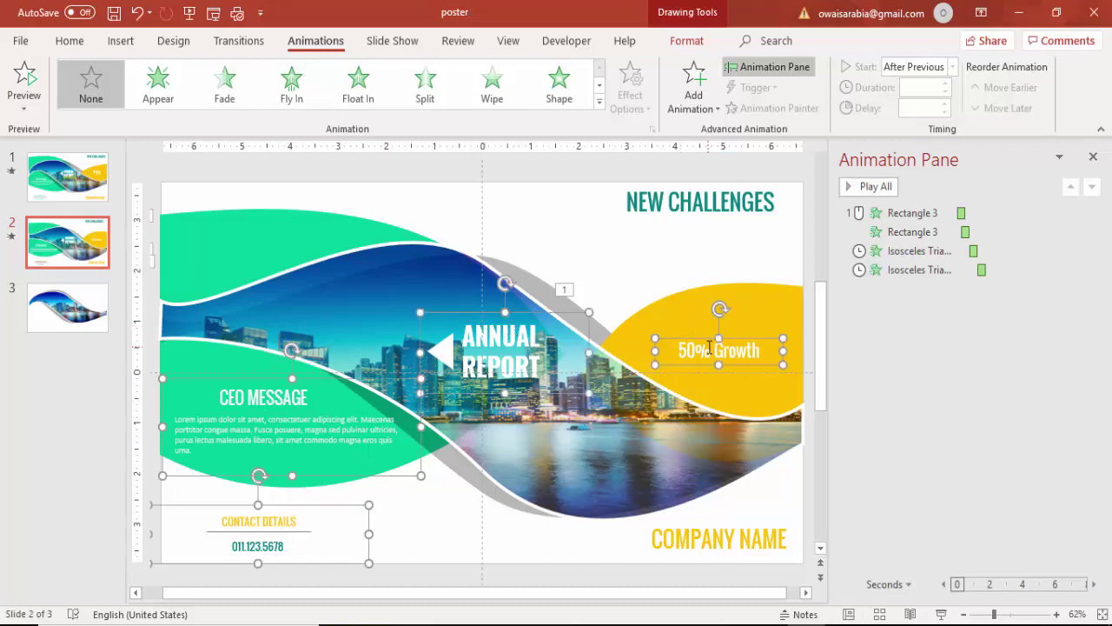
pyautogui.keyDown('shift'); pyautogui.click(728, 213); pyautogui.keyUp('shift')
# Add COMPANY NAME, give all selected text a Zoom entrance After Previous, and preview.
pyautogui.keyDown('shift'); pyautogui.click(734, 539); pyautogui.keyUp('shift')
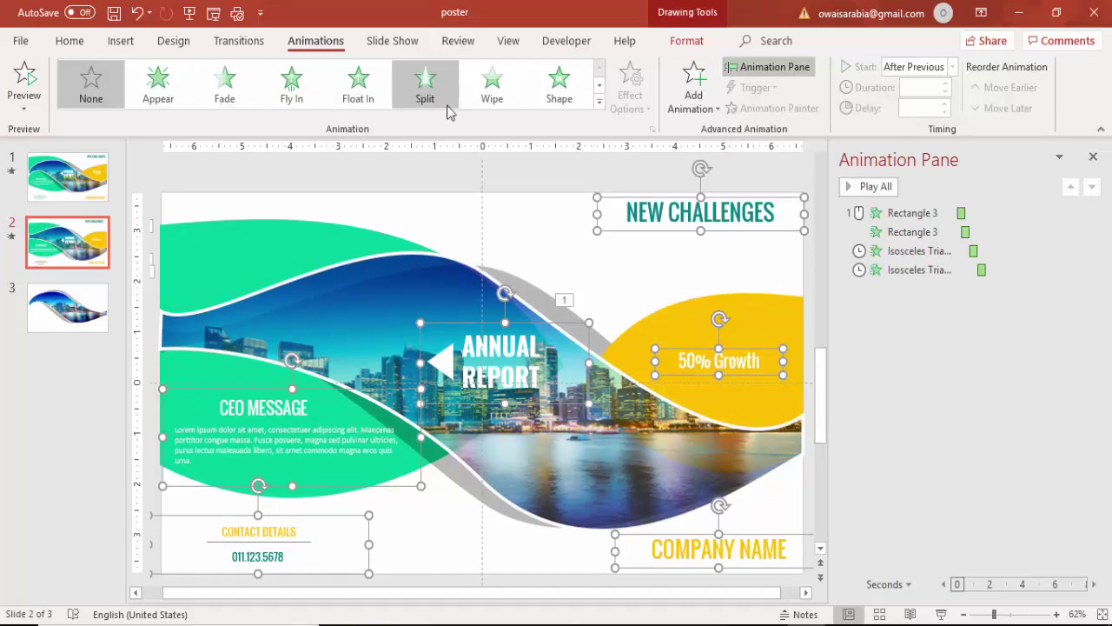
pyautogui.click(510, 89)
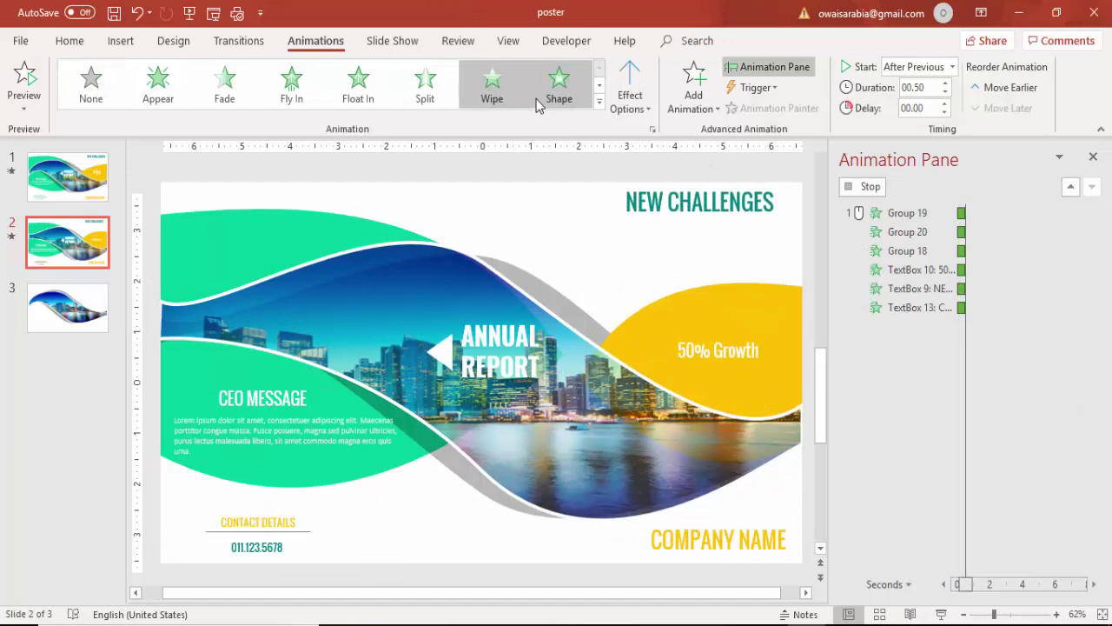
pyautogui.click(647, 106)
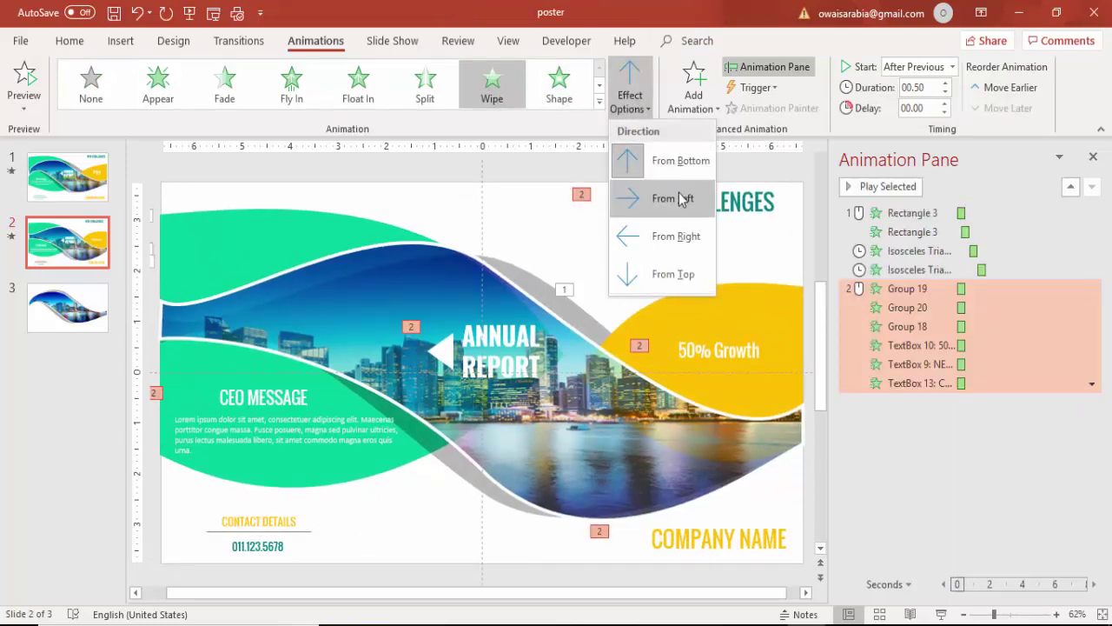
pyautogui.click(598, 102)
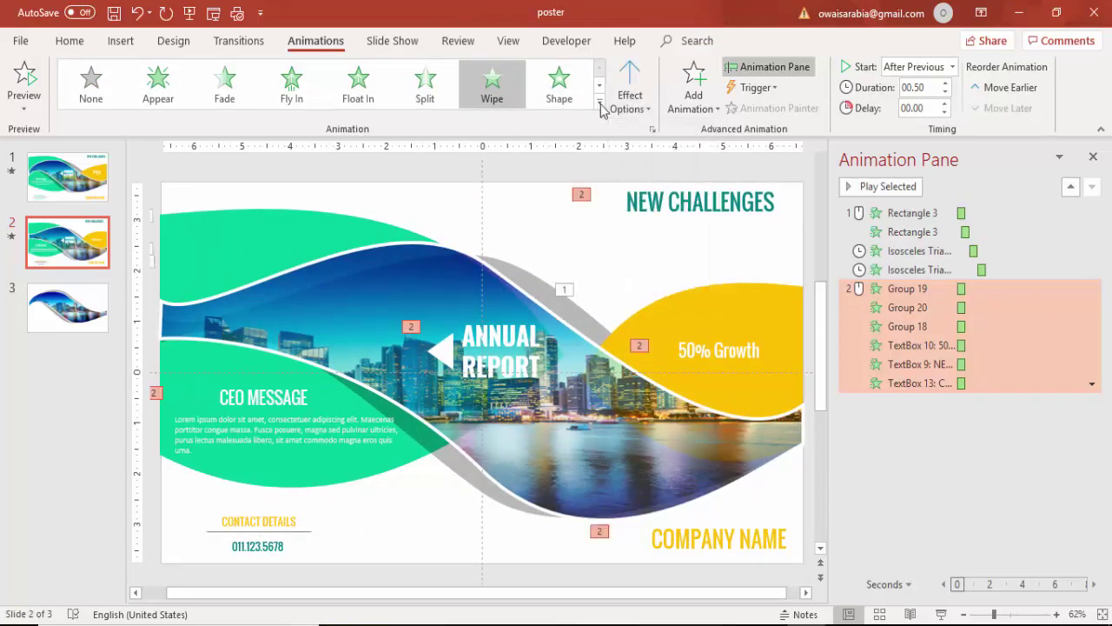
pyautogui.click(223, 217)
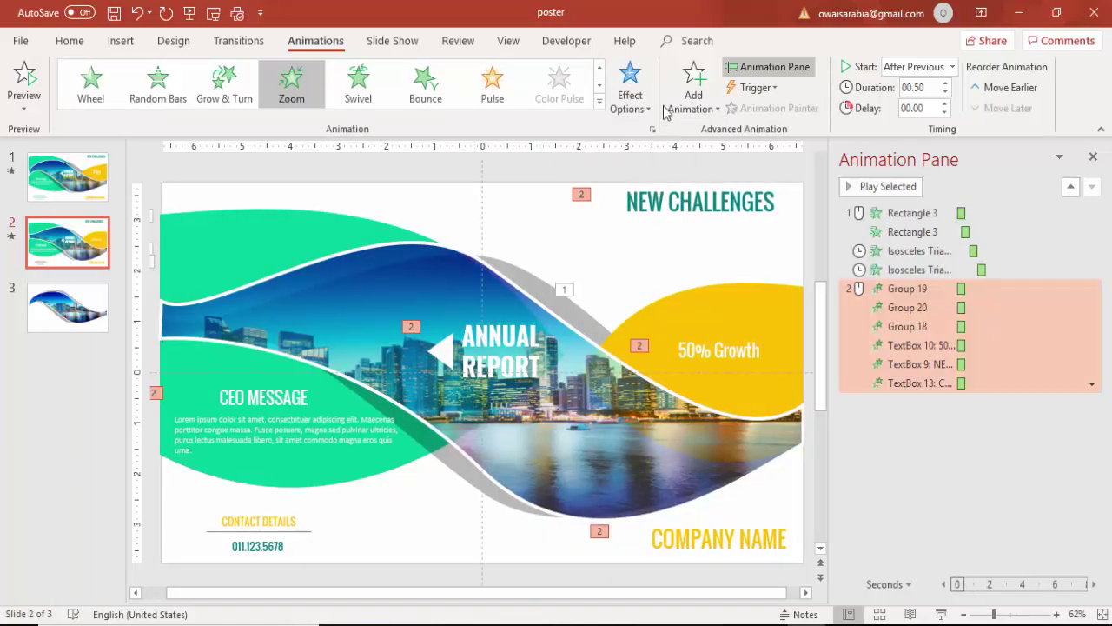
pyautogui.click(952, 67)
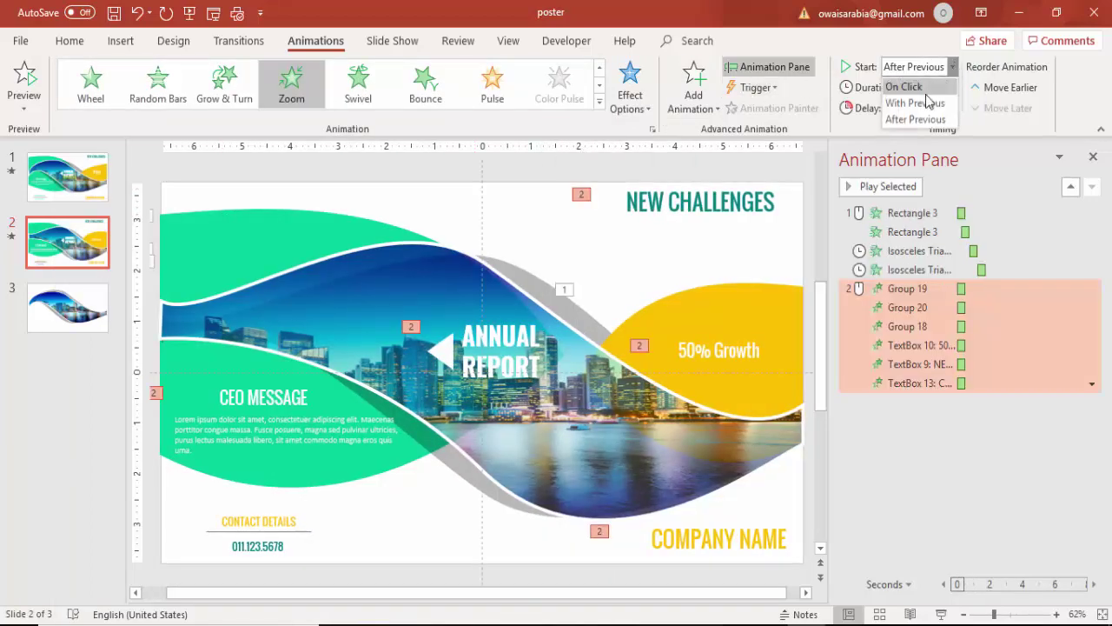
pyautogui.click(921, 112)
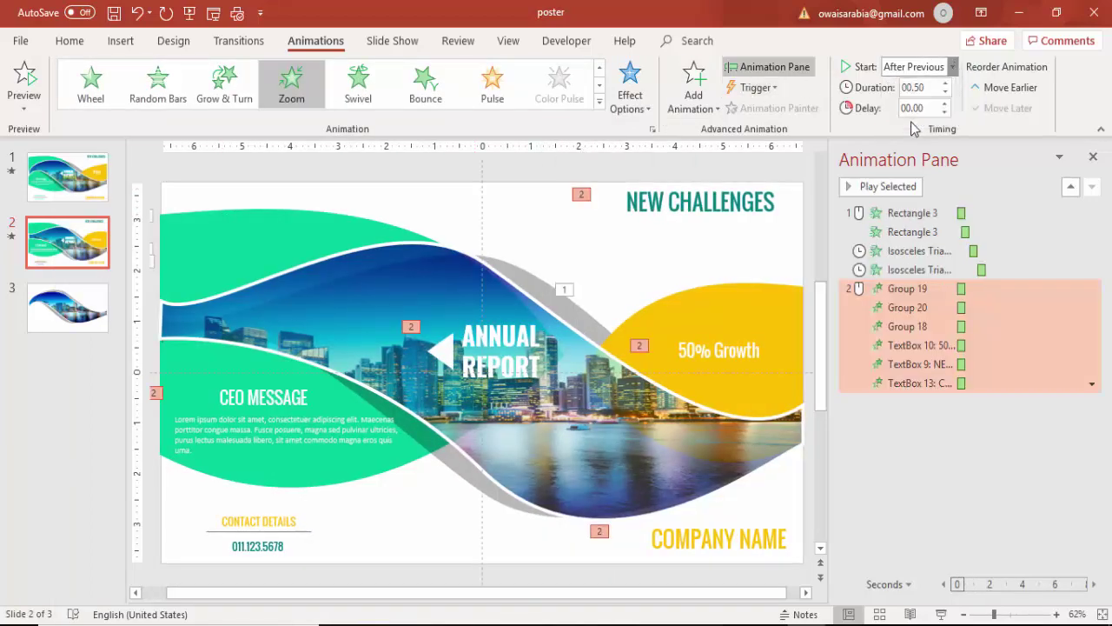
pyautogui.click(916, 426)
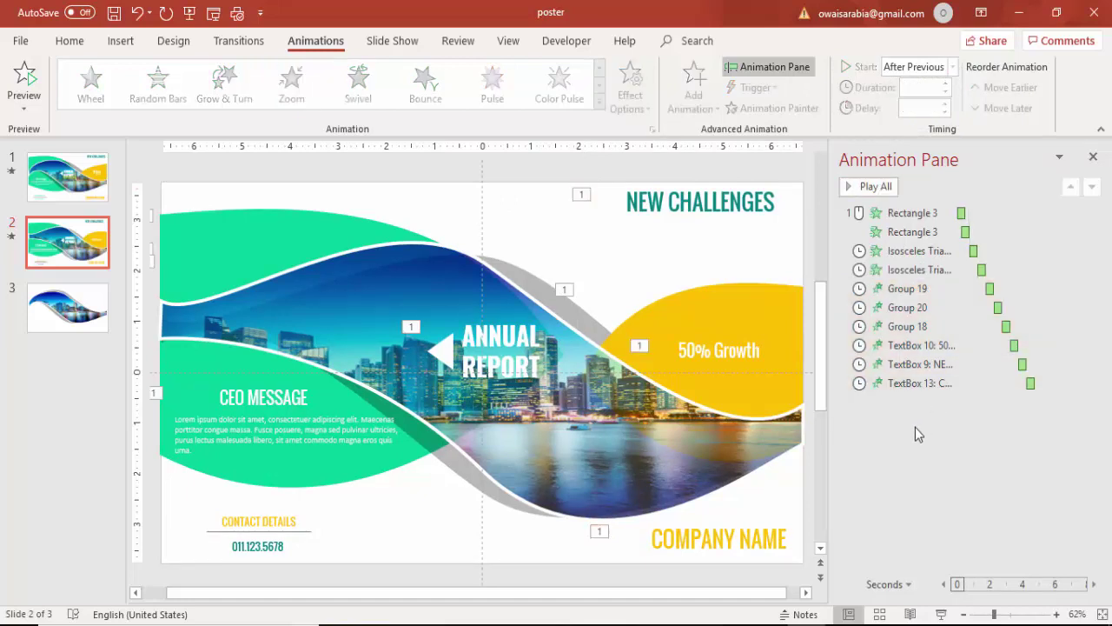
pyautogui.click(865, 186)
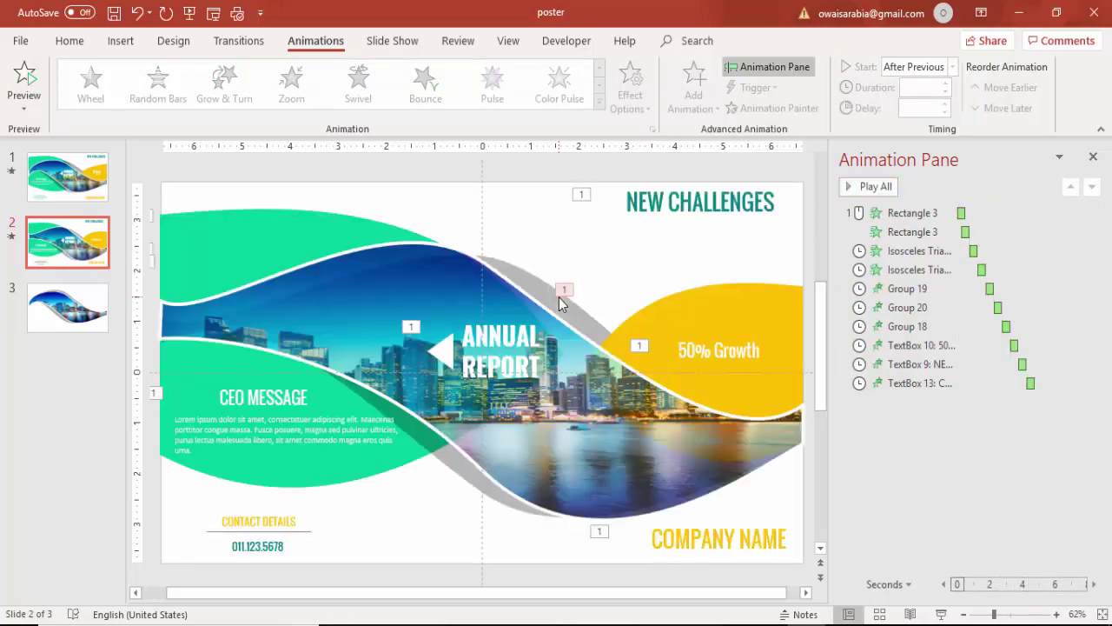
# Make the city picture wave shape wipe in from the left.
pyautogui.click(565, 302)
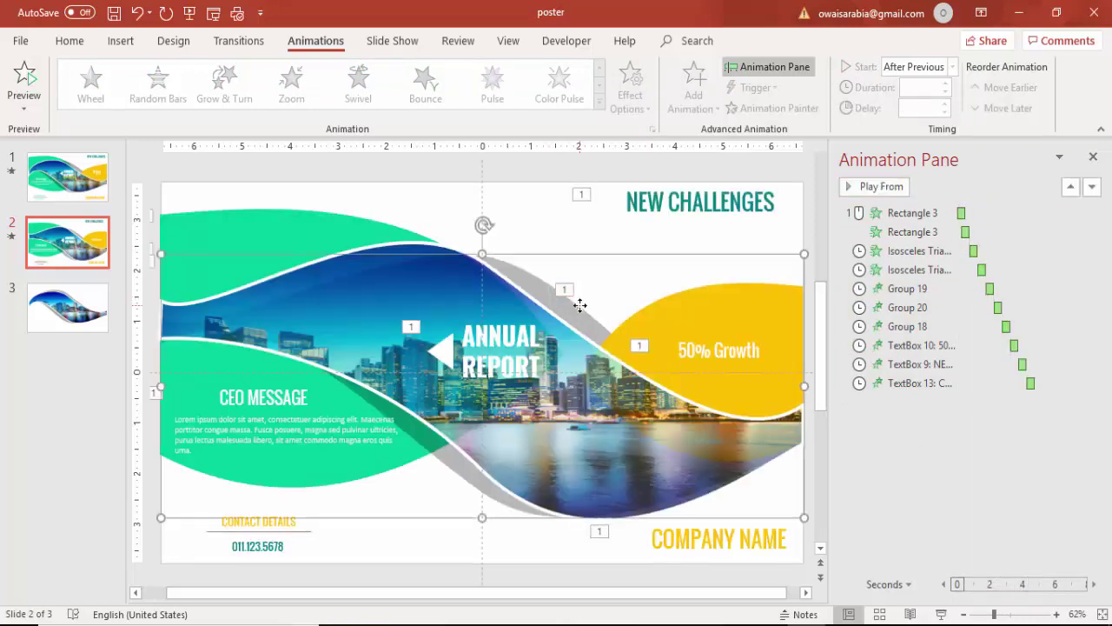
pyautogui.click(632, 105)
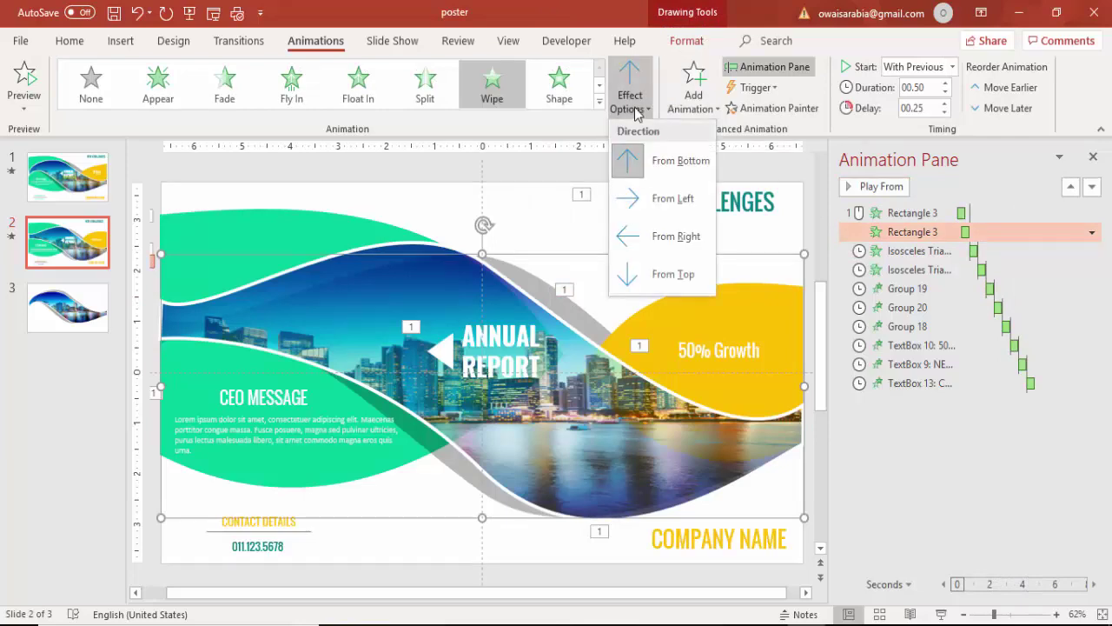
pyautogui.click(669, 199)
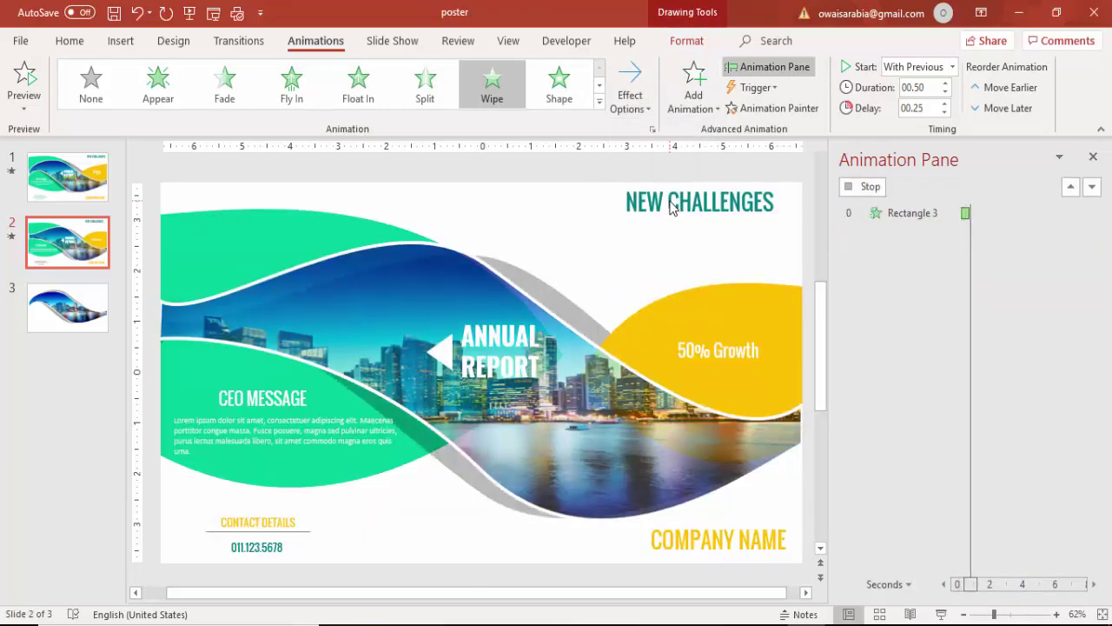
pyautogui.click(596, 217)
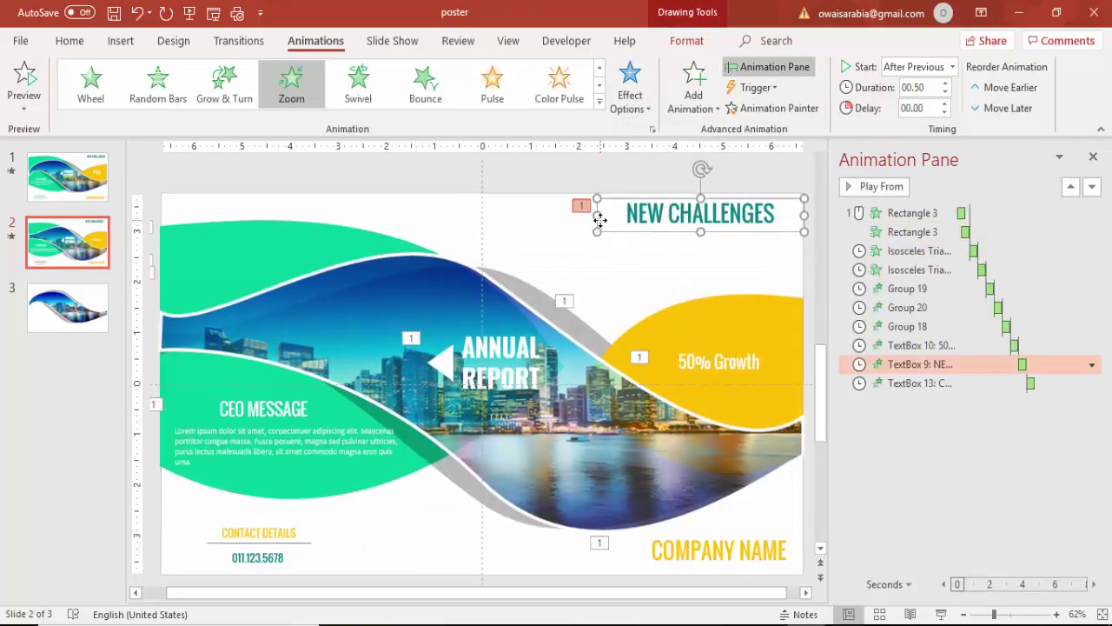
pyautogui.click(553, 188)
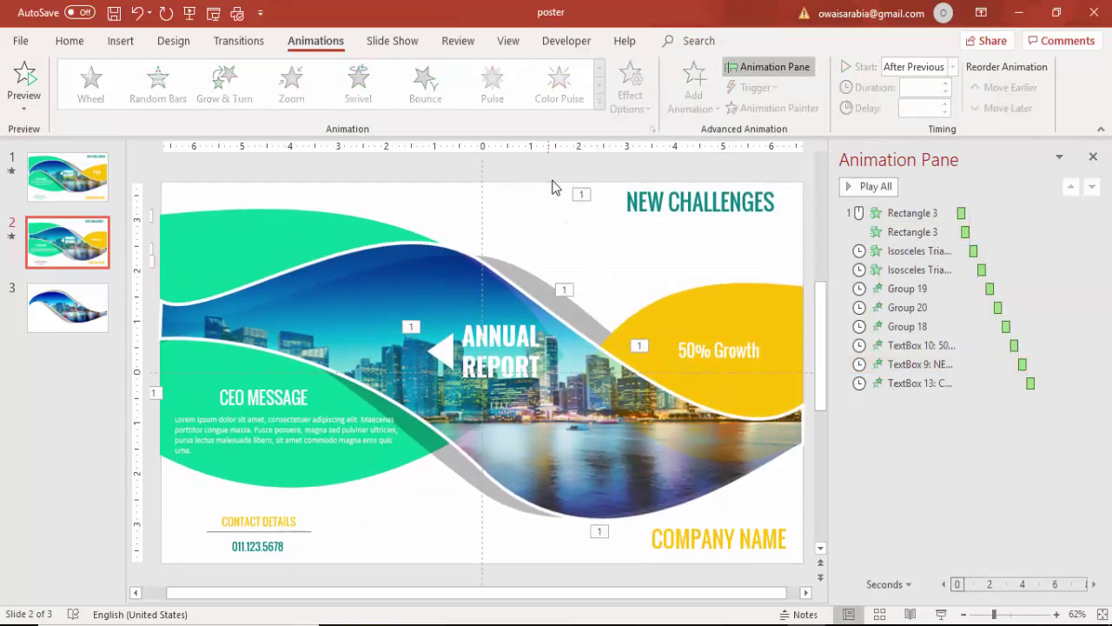
# Close the Animation Pane, leaving the finished slide 2 poster in full view.
pyautogui.click(1092, 156)
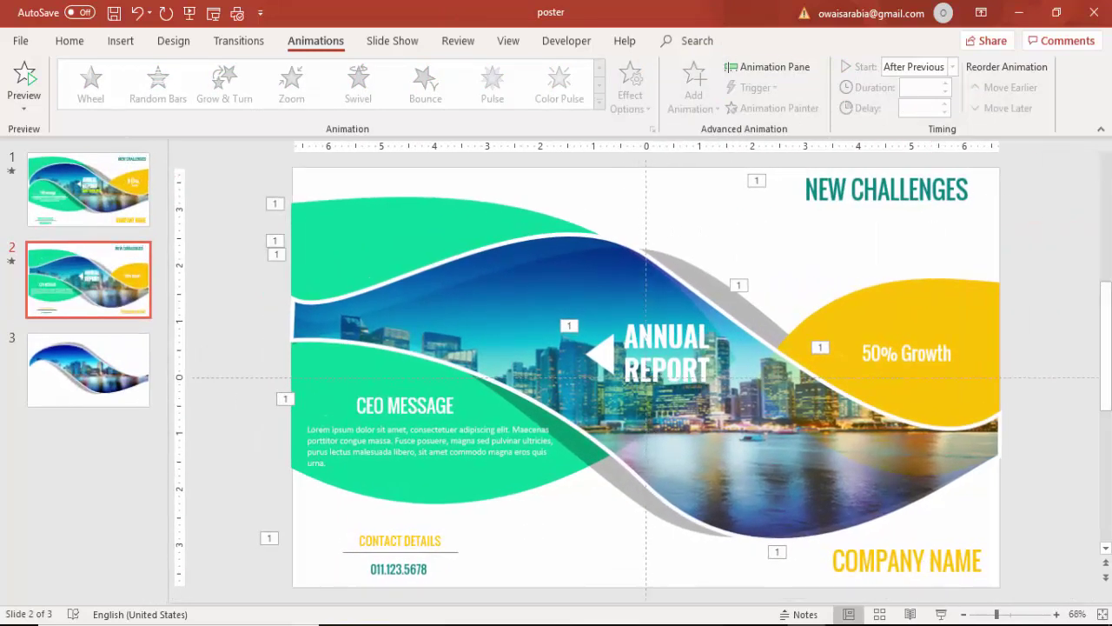